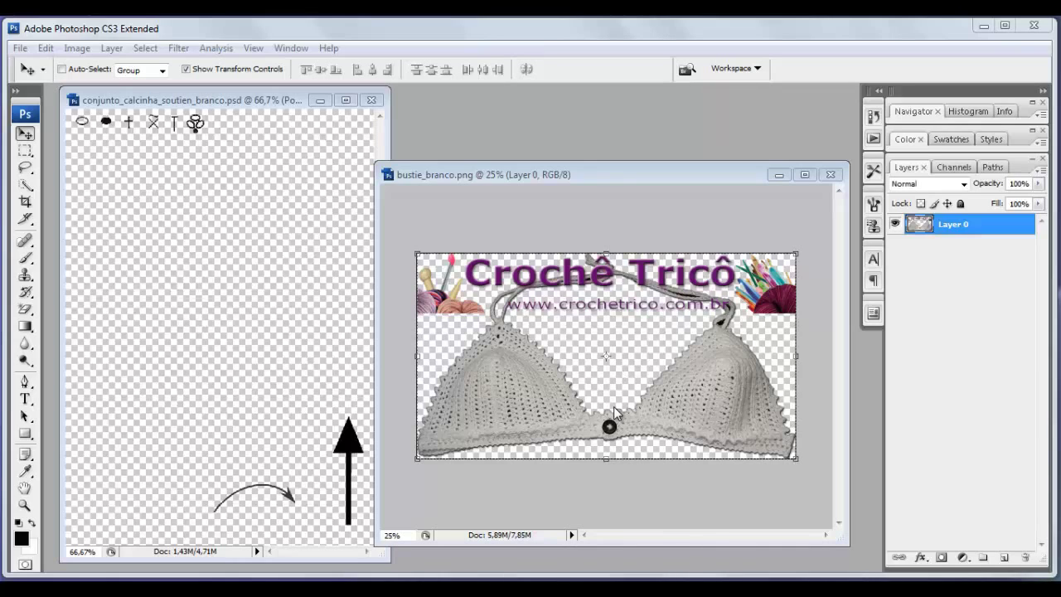
- Shrink the bustie_branco.png window to a small size and move the conjunto symbols window toward the centre
left_click(232, 101)
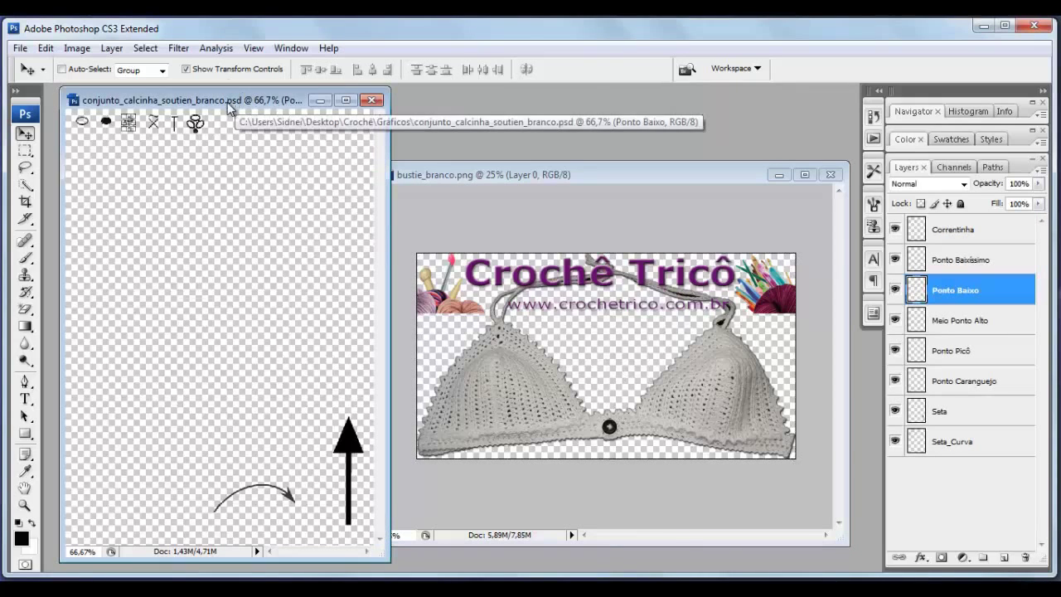
left_click(433, 192)
left_click(380, 174)
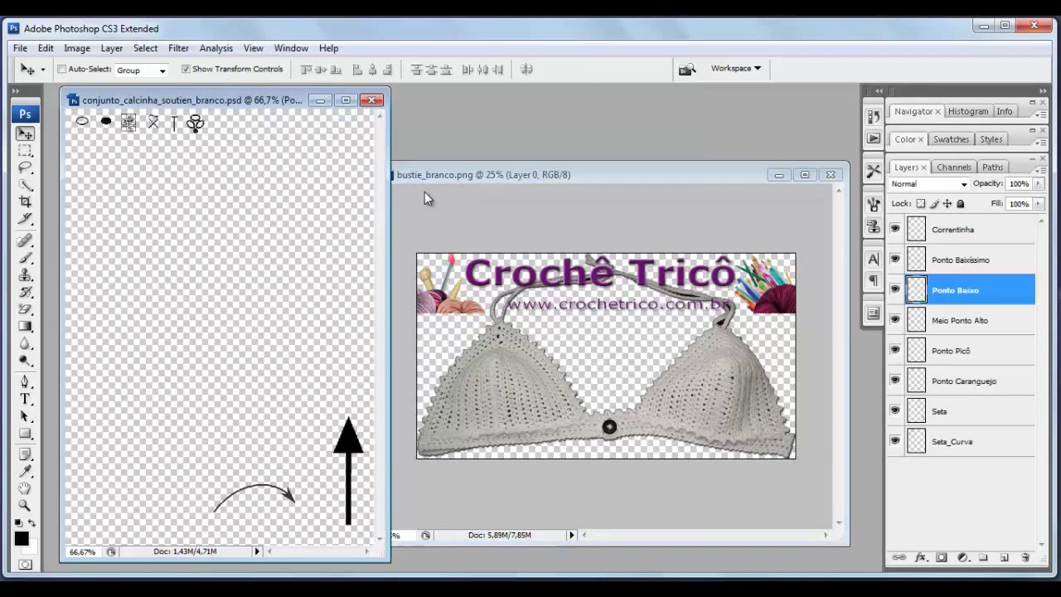
left_click_drag(371, 158, 696, 355)
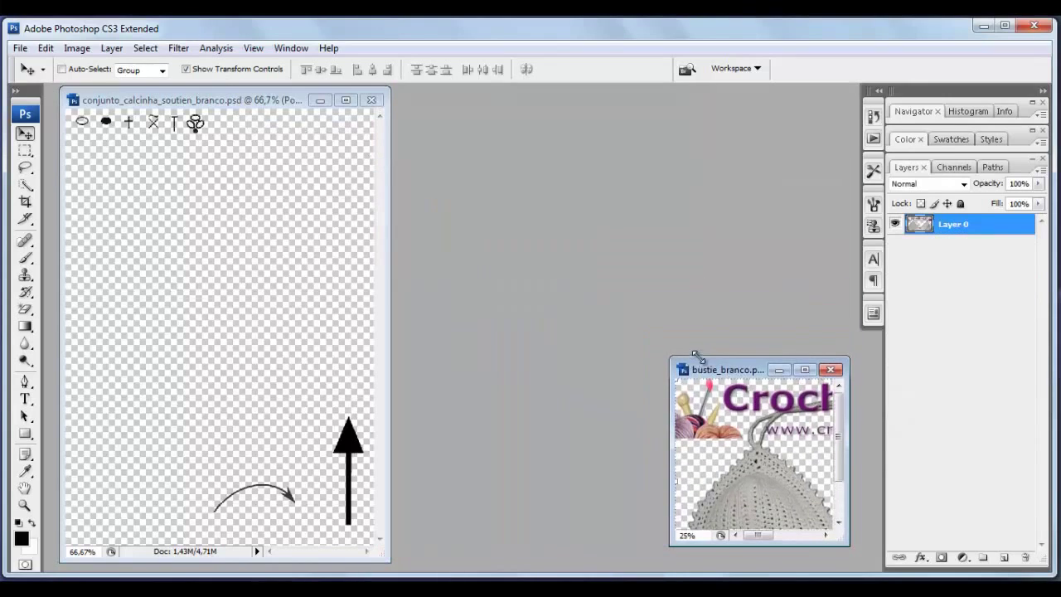
left_click(182, 103)
mouse_move(203, 95)
left_mouse_down()
mouse_move(394, 116)
mouse_move(399, 98)
left_mouse_up()
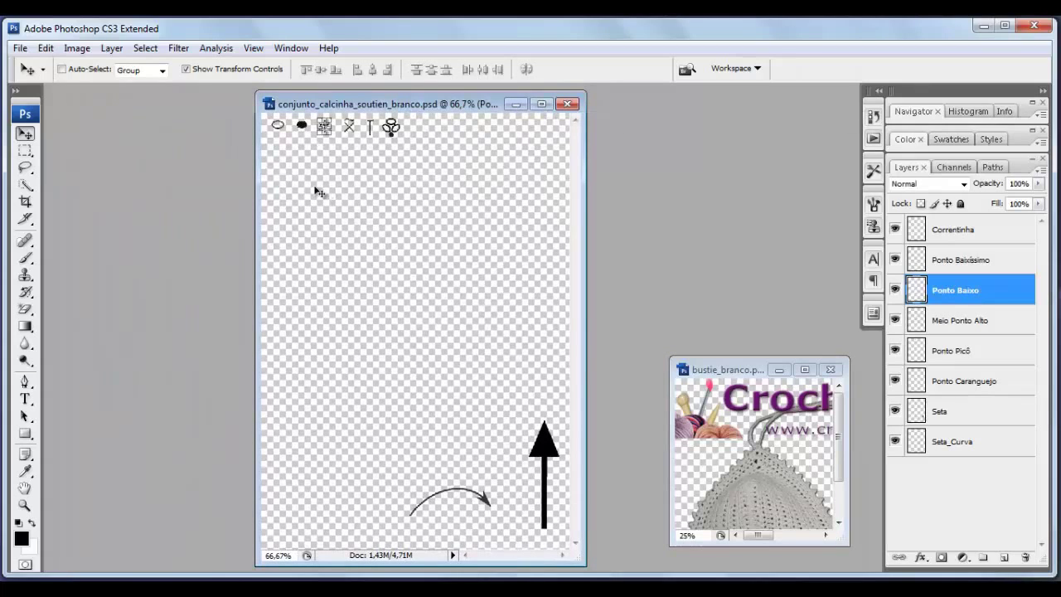
left_click(961, 231)
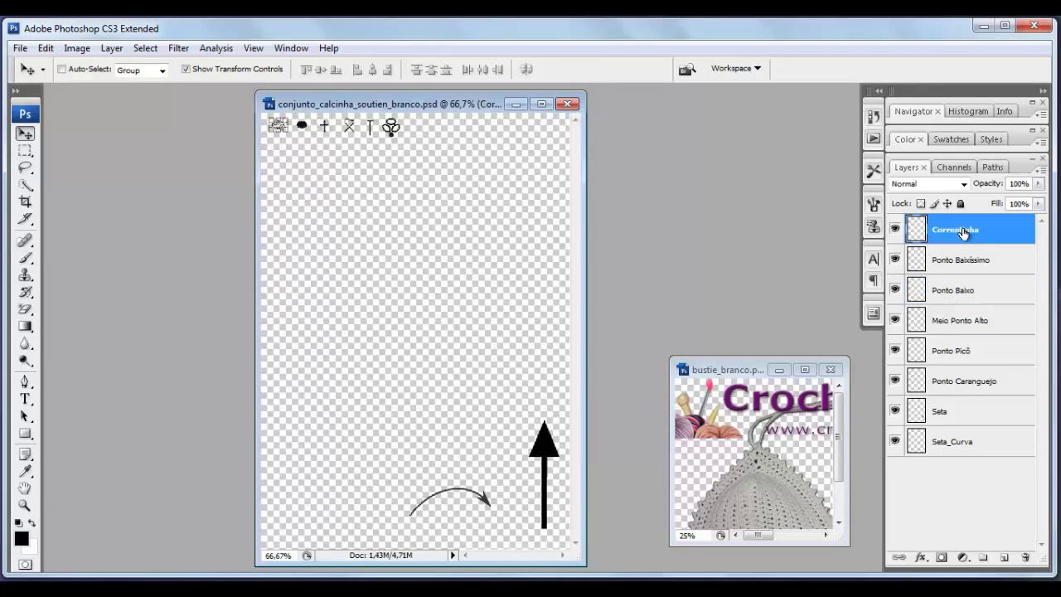
left_click(993, 261)
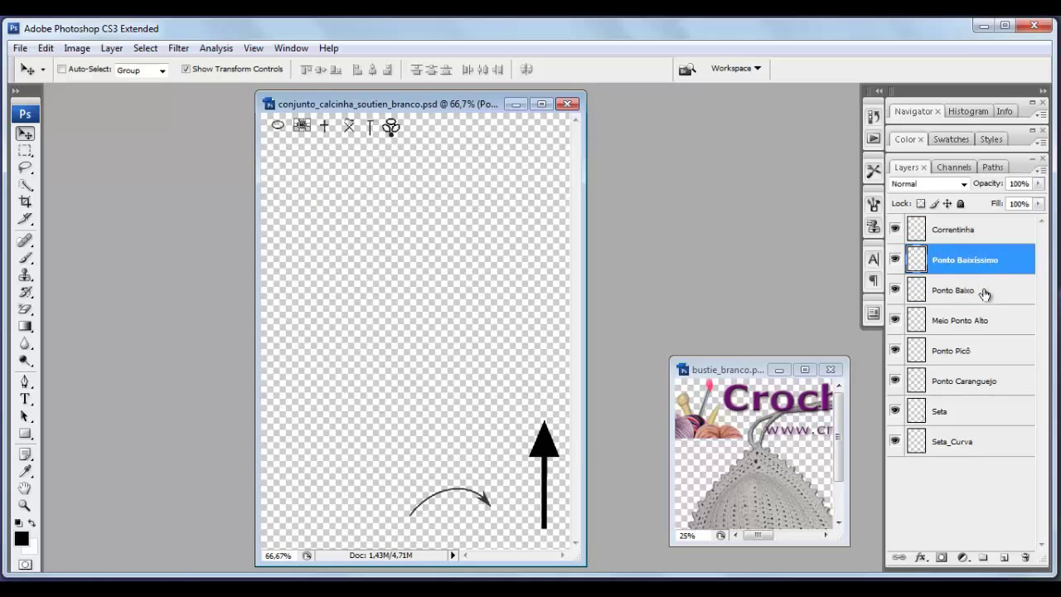
left_click(983, 292)
left_click(994, 325)
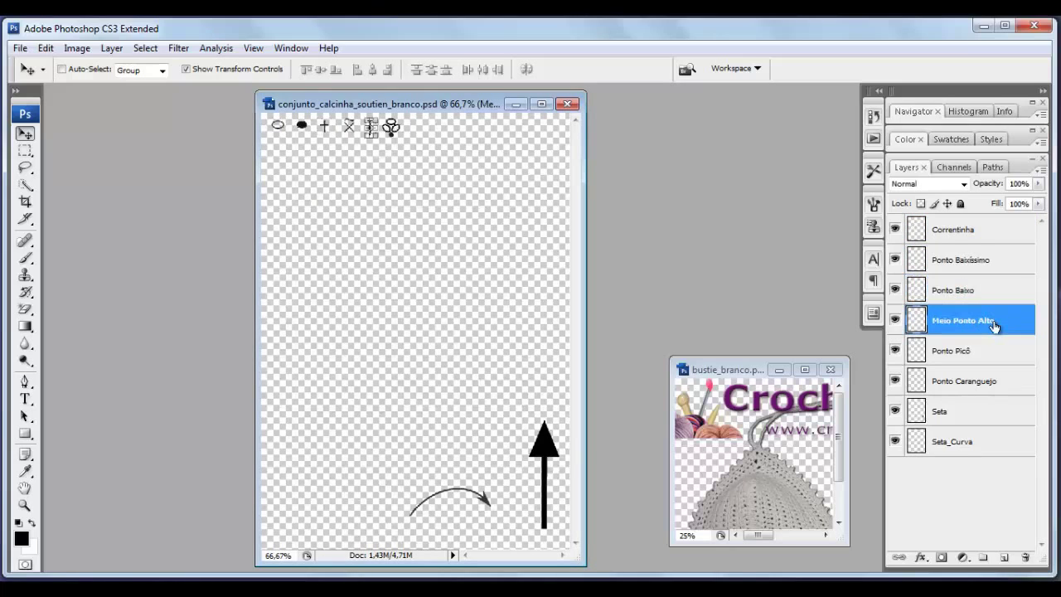
left_click(989, 352)
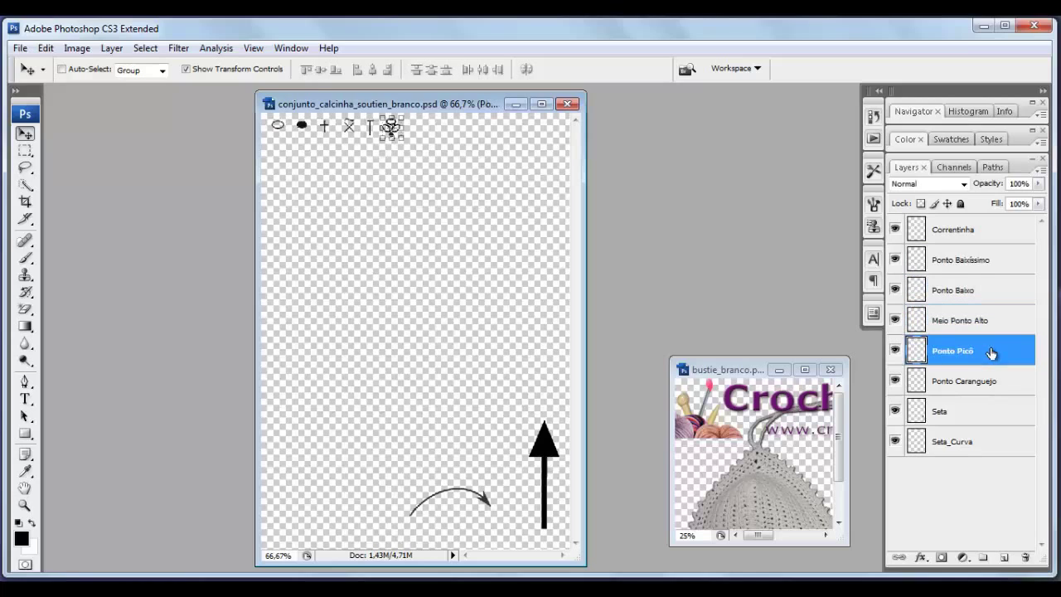
left_click(1009, 389)
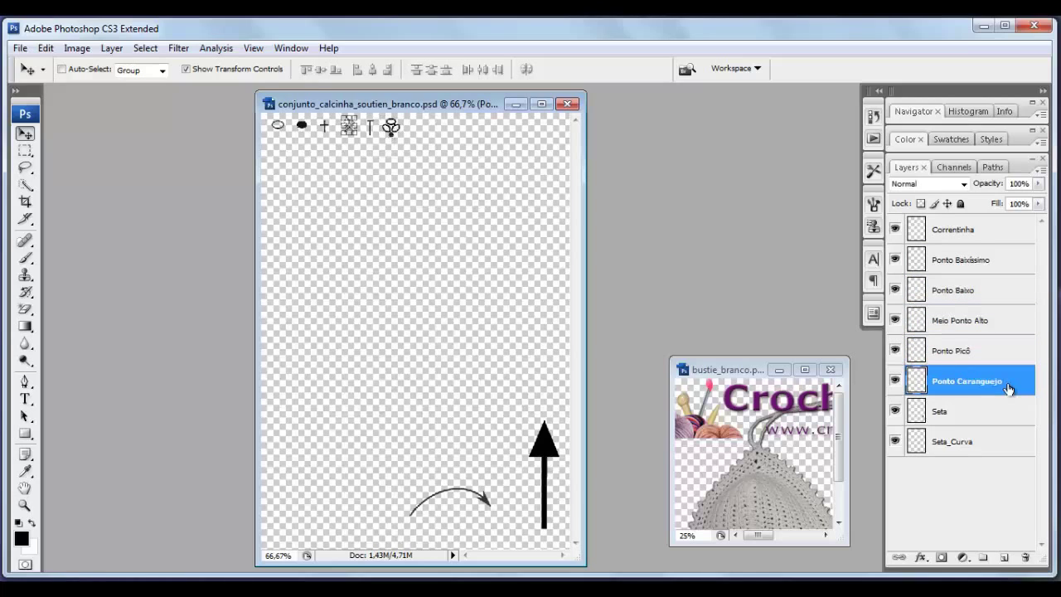
left_click(973, 414)
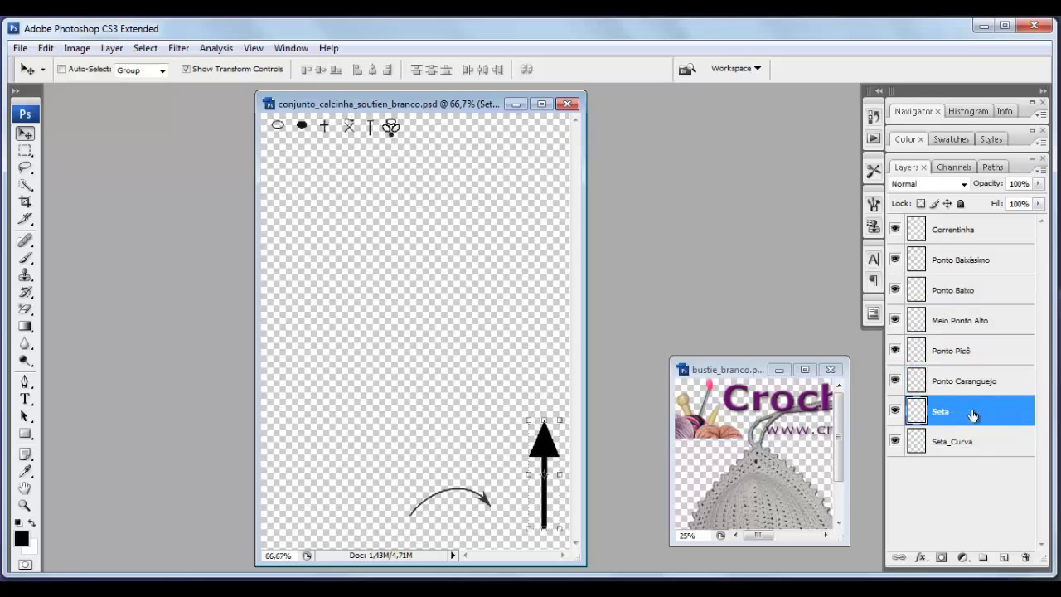
left_click(971, 441)
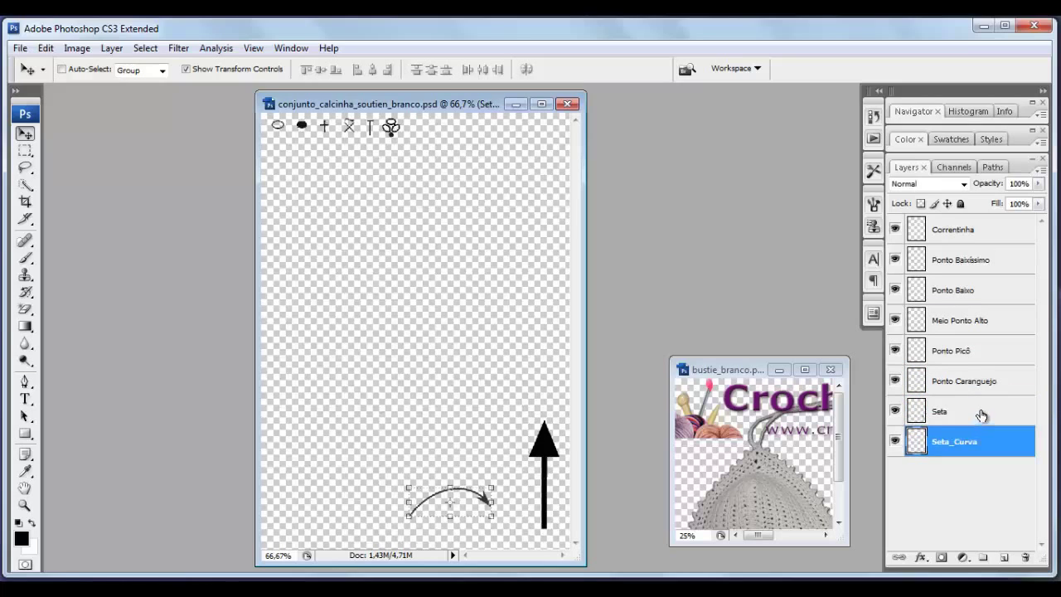
left_click(980, 413)
left_click(978, 450)
- Move the curved arrow back beside the big arrow and marquee-select the top symbol row
left_click_drag(495, 206, 471, 148)
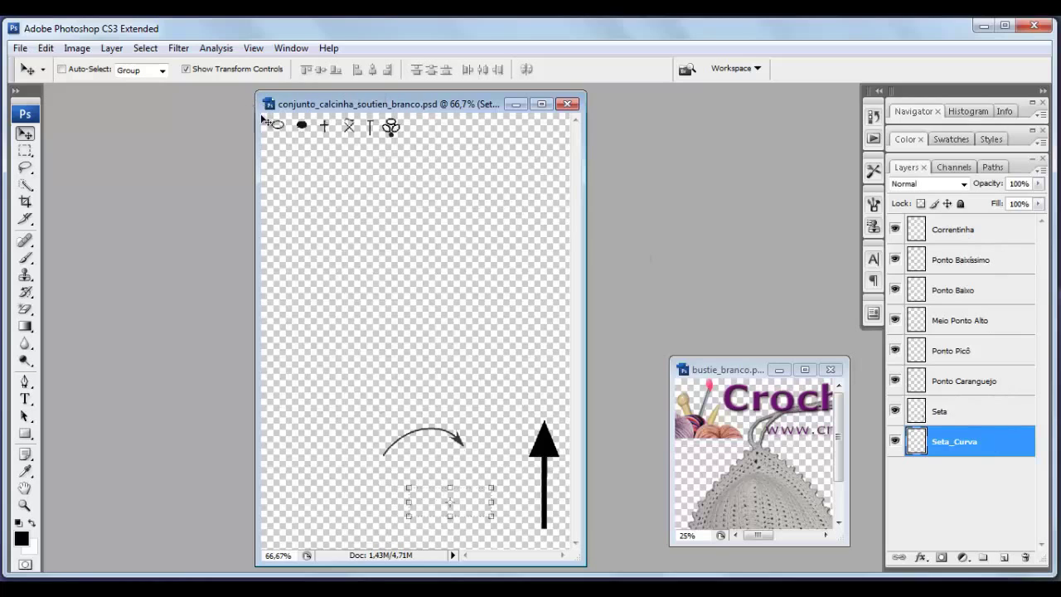
left_click_drag(367, 166, 397, 167)
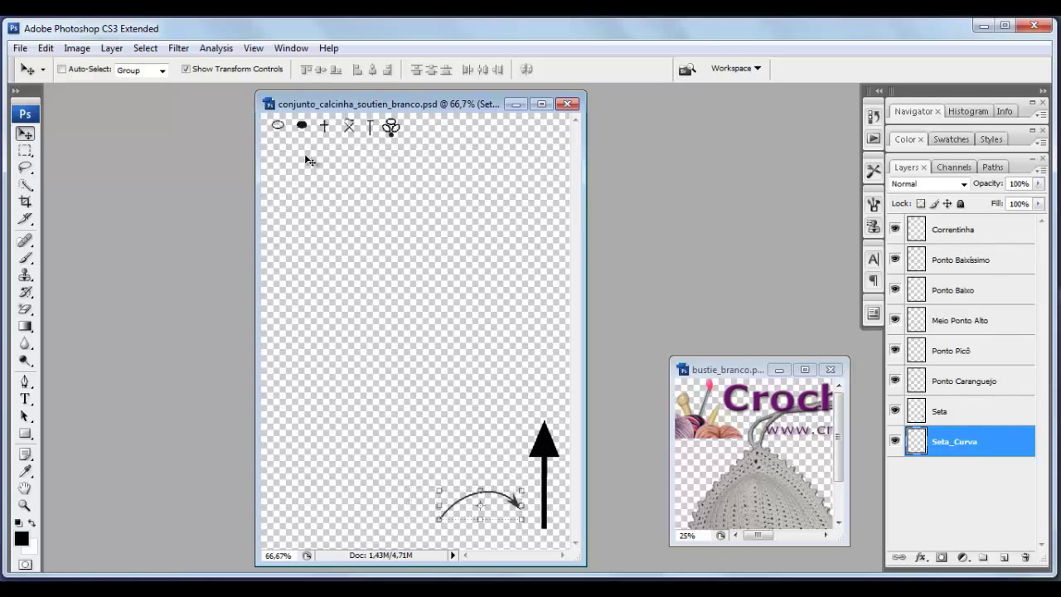
left_click(25, 151)
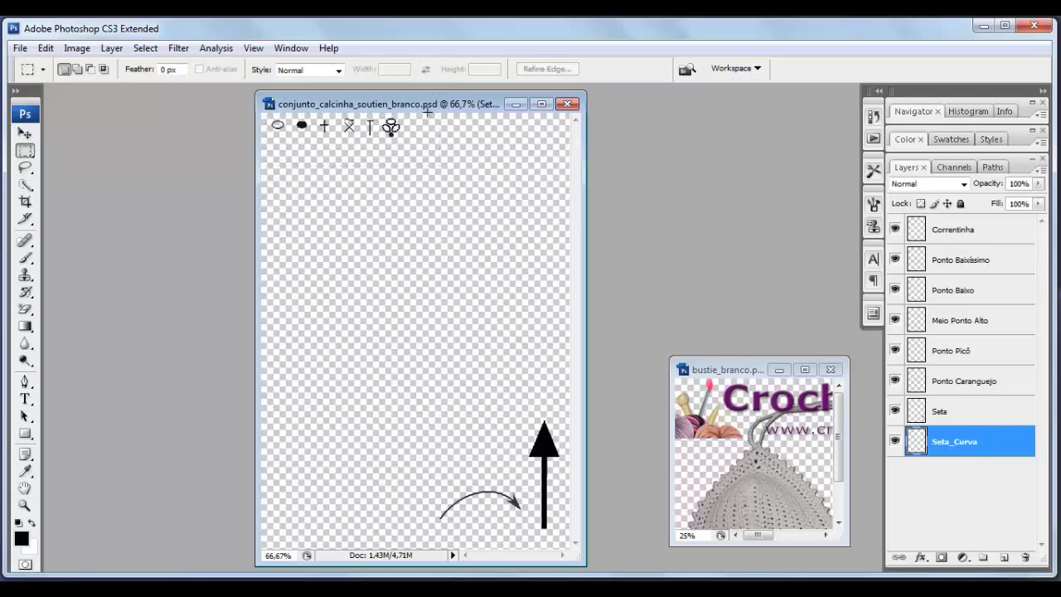
left_click_drag(439, 113, 266, 165)
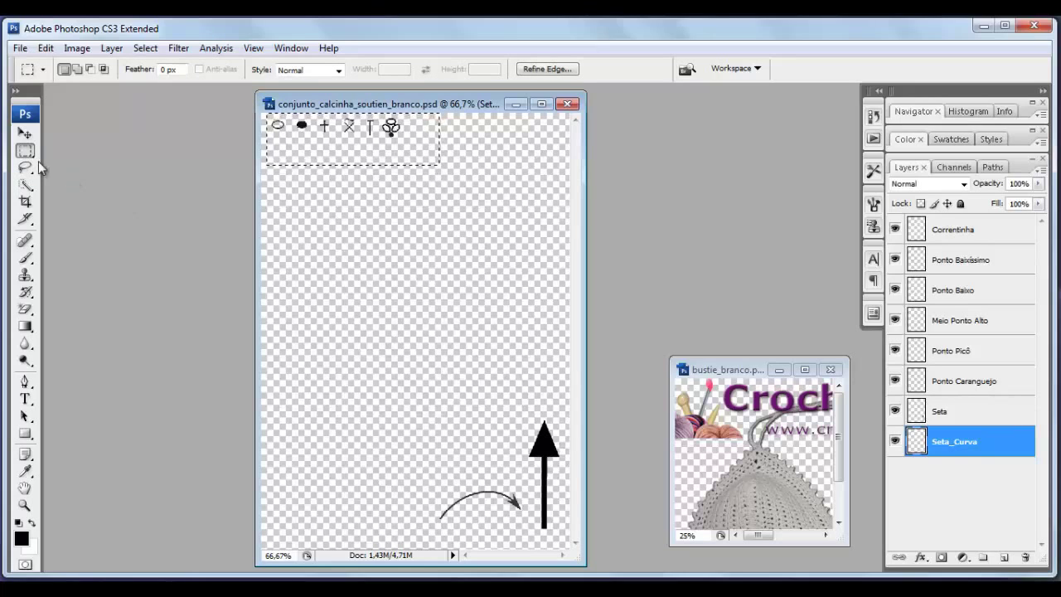
- Deselect with Ctrl+D and hide the Seta_Curva and Seta arrow layers
left_click(25, 134)
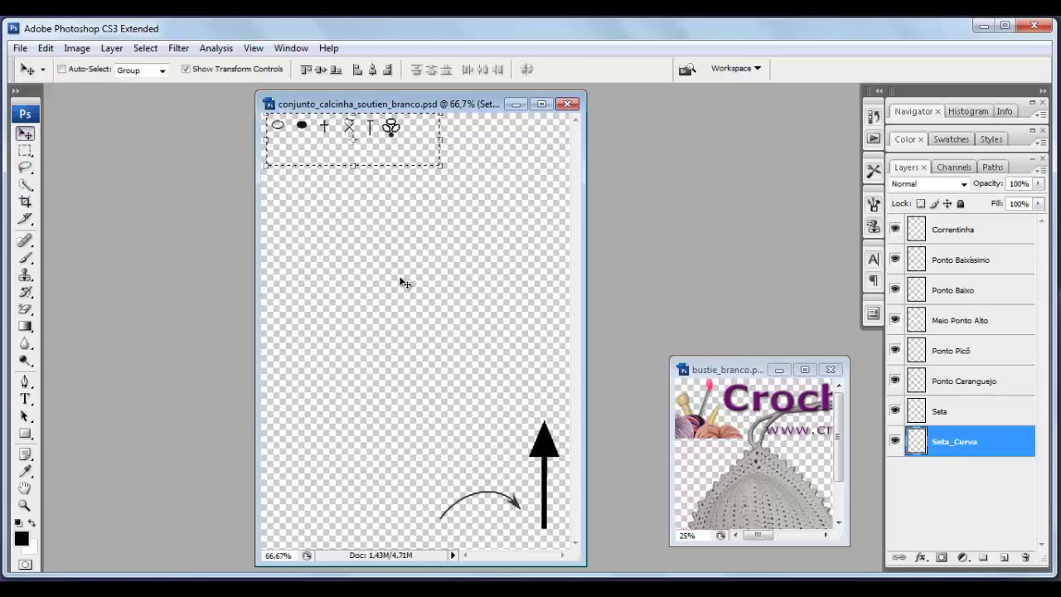
left_click(25, 150)
key("ctrl+d")
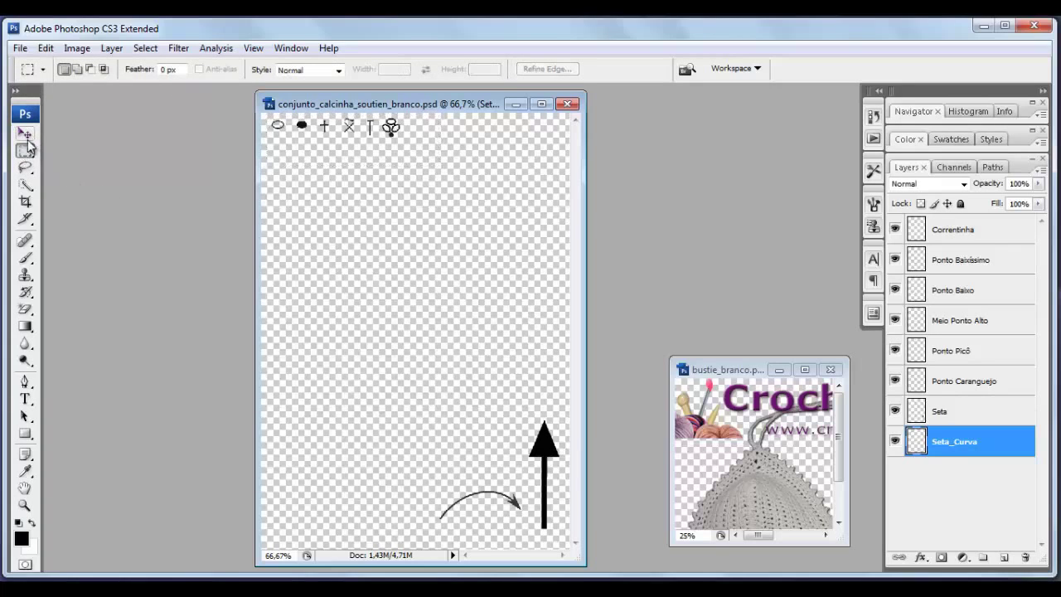
left_click(24, 134)
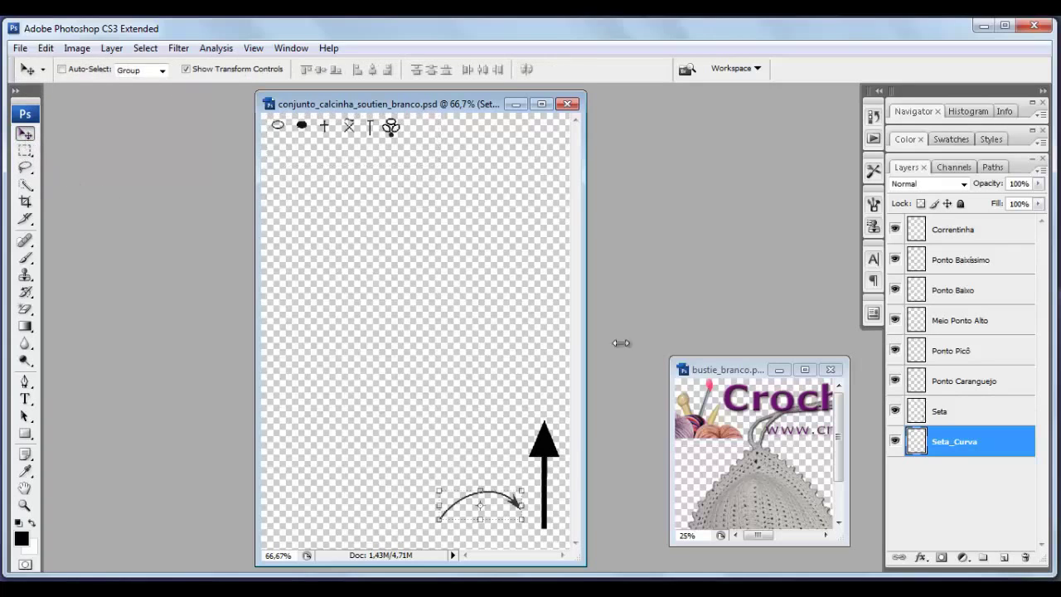
left_click(895, 445)
left_click(896, 412)
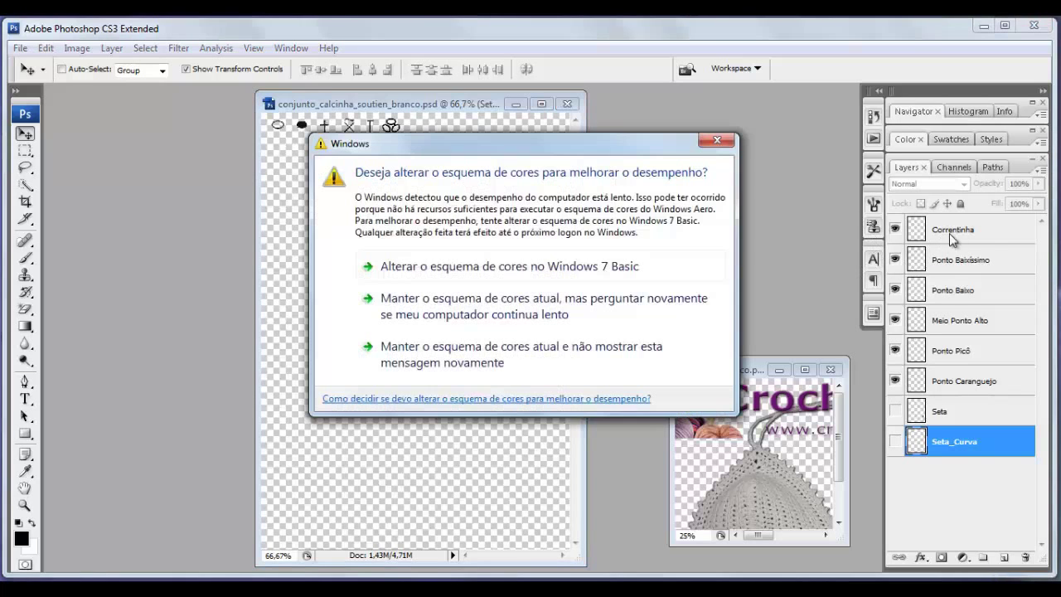
- Dismiss the colour-scheme prompt, select Correntinha, and turn off Show Transform Controls
left_click(714, 141)
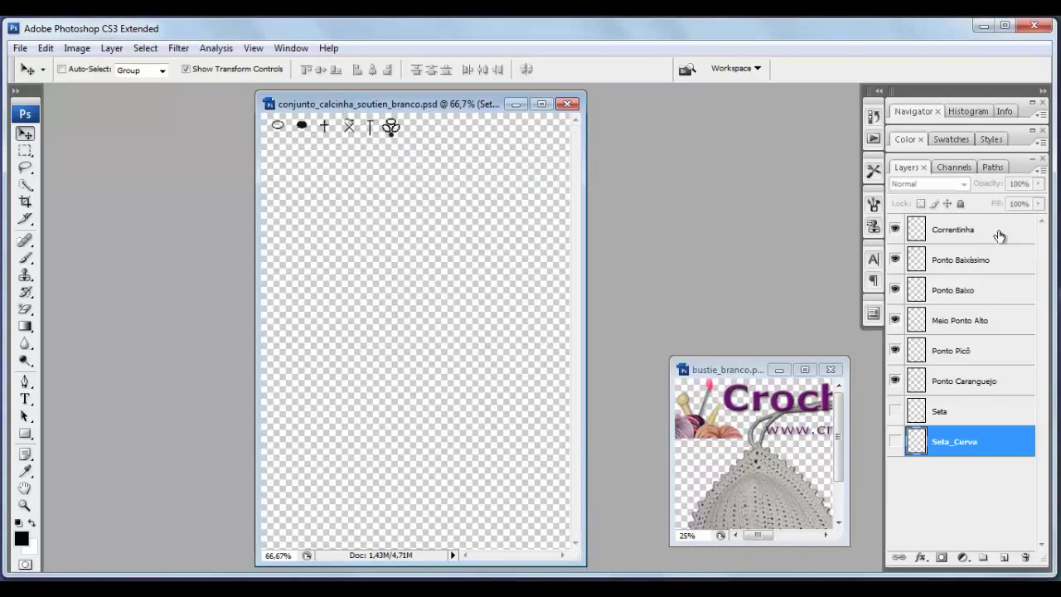
left_click(973, 235)
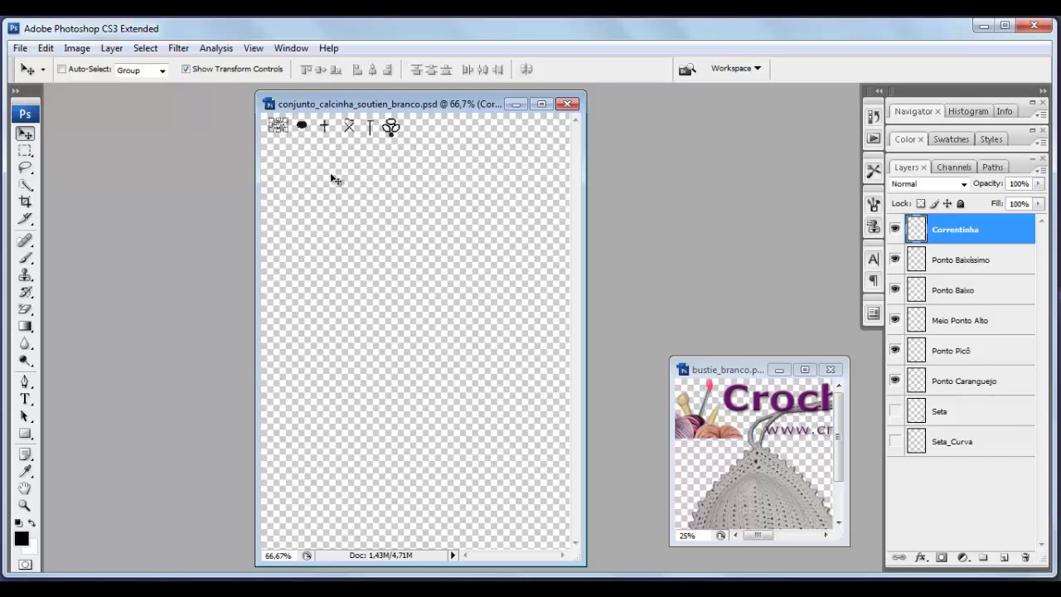
left_click(186, 69)
- Test-move the Correntinha oval, then return it to the start of the top symbol row
left_click_drag(281, 132, 299, 191)
left_click_drag(412, 292, 413, 292)
mouse_move(410, 291)
left_mouse_down()
mouse_move(329, 182)
mouse_move(280, 146)
mouse_move(282, 128)
left_mouse_up()
- Duplicate the Correntinha layer and place the copy near the lower middle of the page
right_click(991, 233)
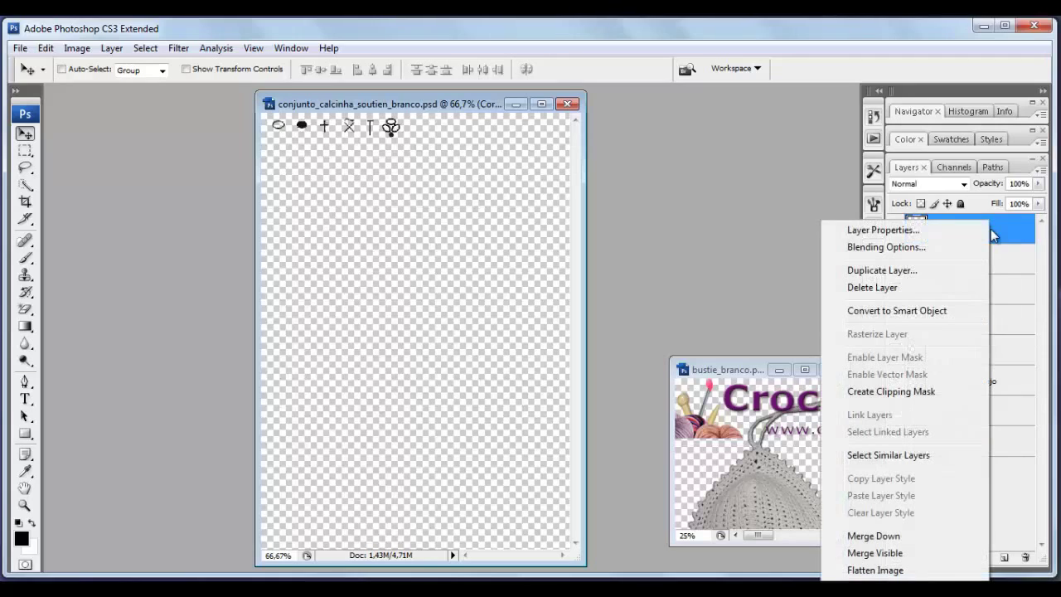
left_click(870, 272)
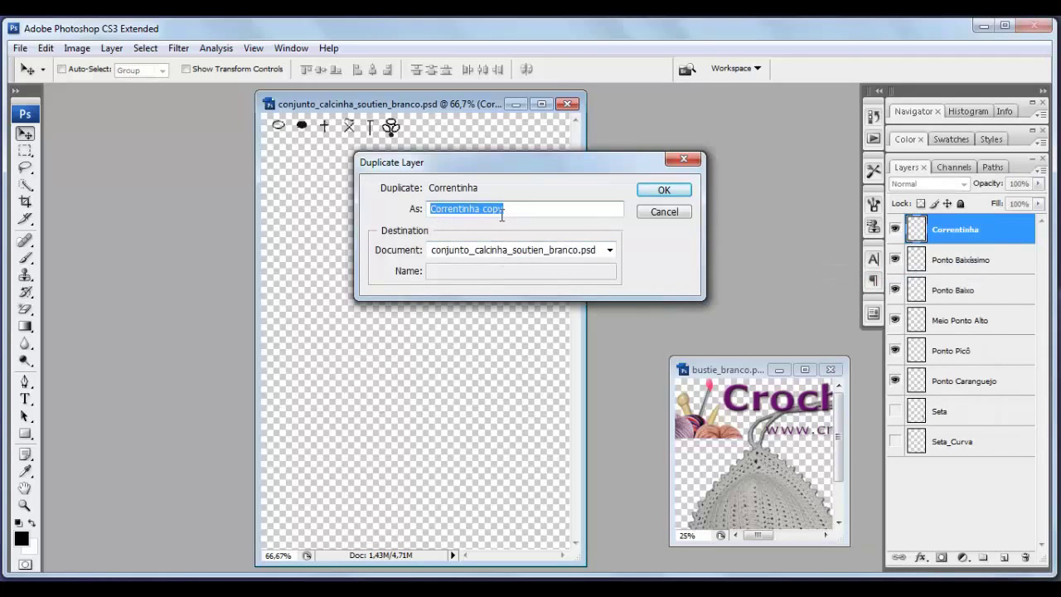
left_click(663, 189)
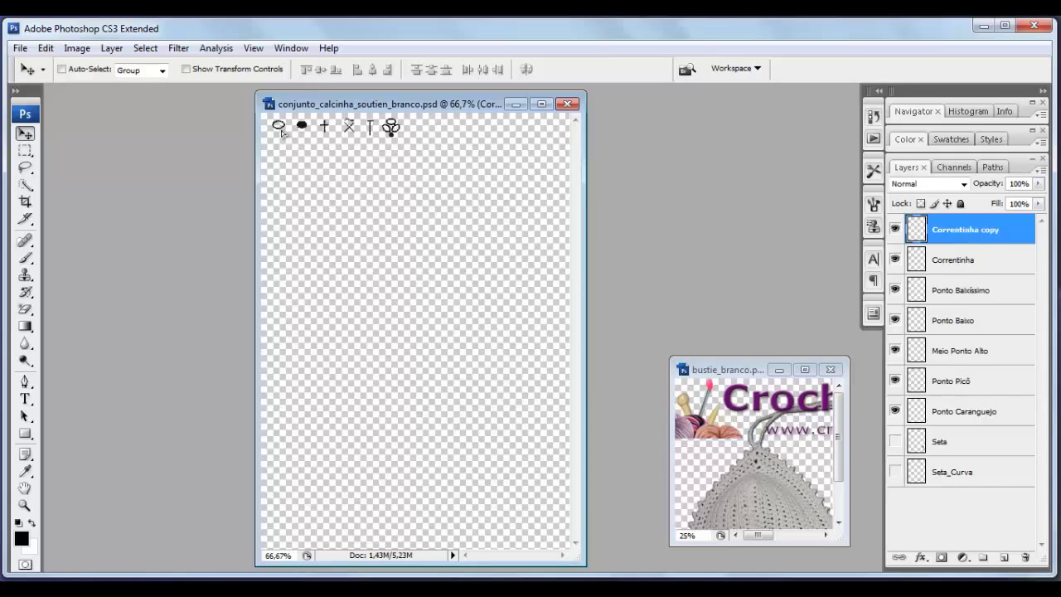
mouse_move(283, 131)
left_mouse_down()
mouse_move(359, 272)
mouse_move(412, 431)
left_mouse_up()
- Duplicate it again as Correntinha copy 2, stack it just above, and select both copies
right_click(973, 233)
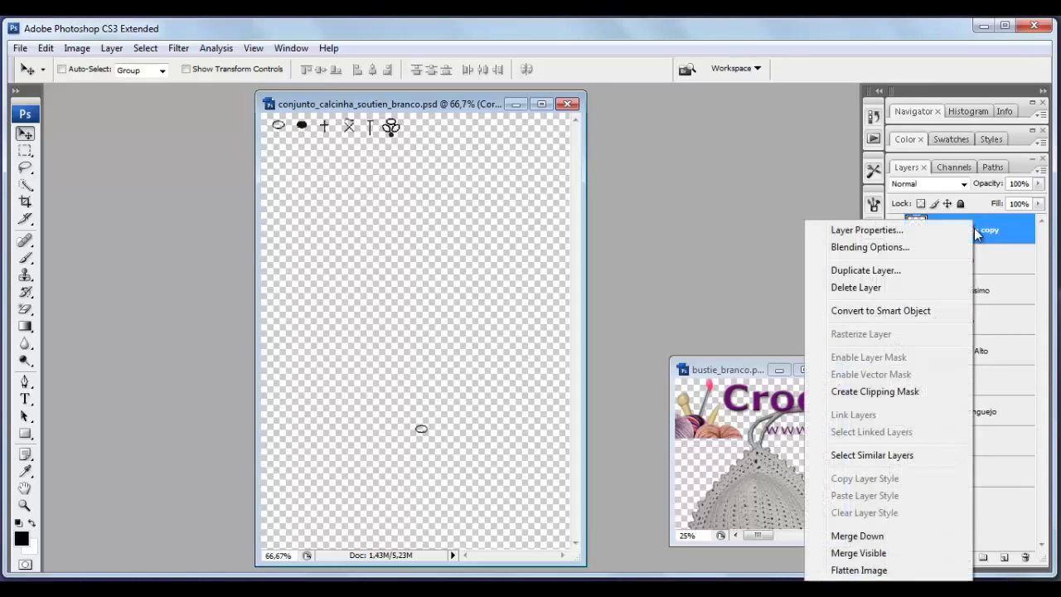
left_click(877, 270)
left_click(664, 191)
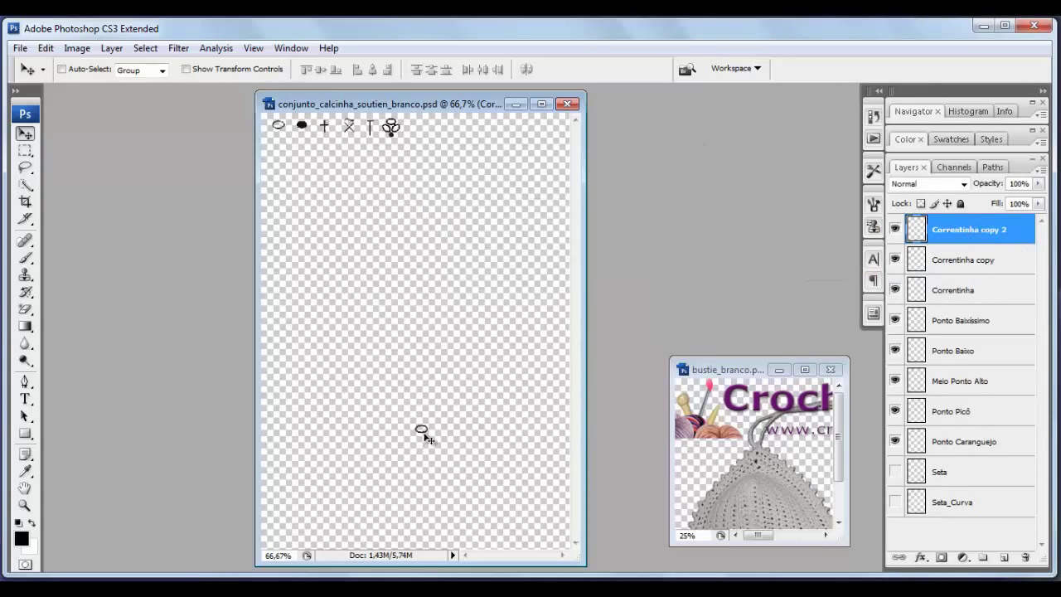
left_click_drag(422, 428, 425, 418)
left_click(974, 262)
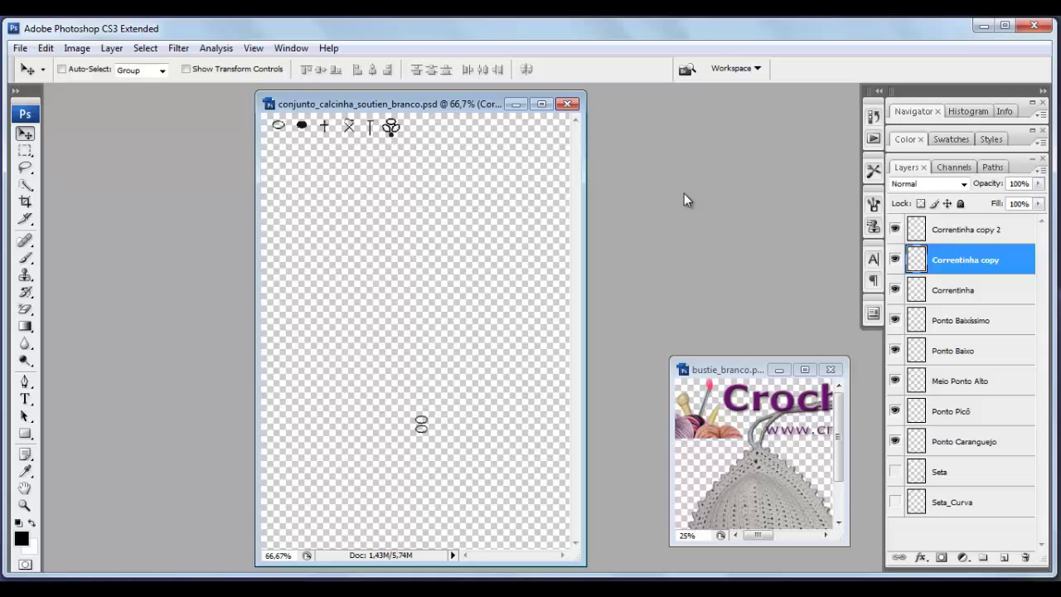
left_click(993, 240, "shift")
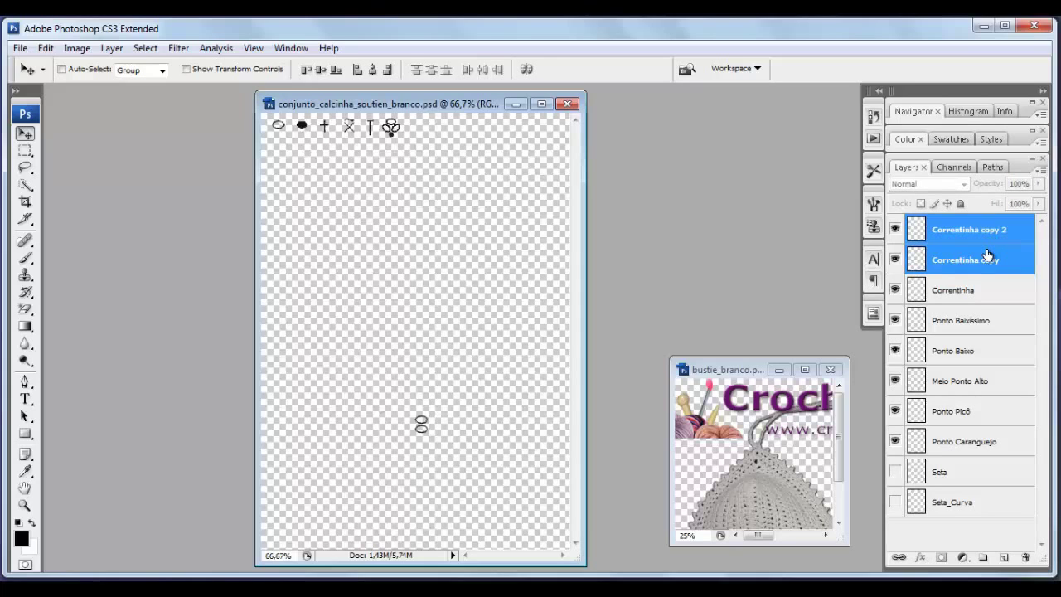
- Duplicate both copies into copy 3 and copy 4 and close the gap in the chain
right_click(987, 255)
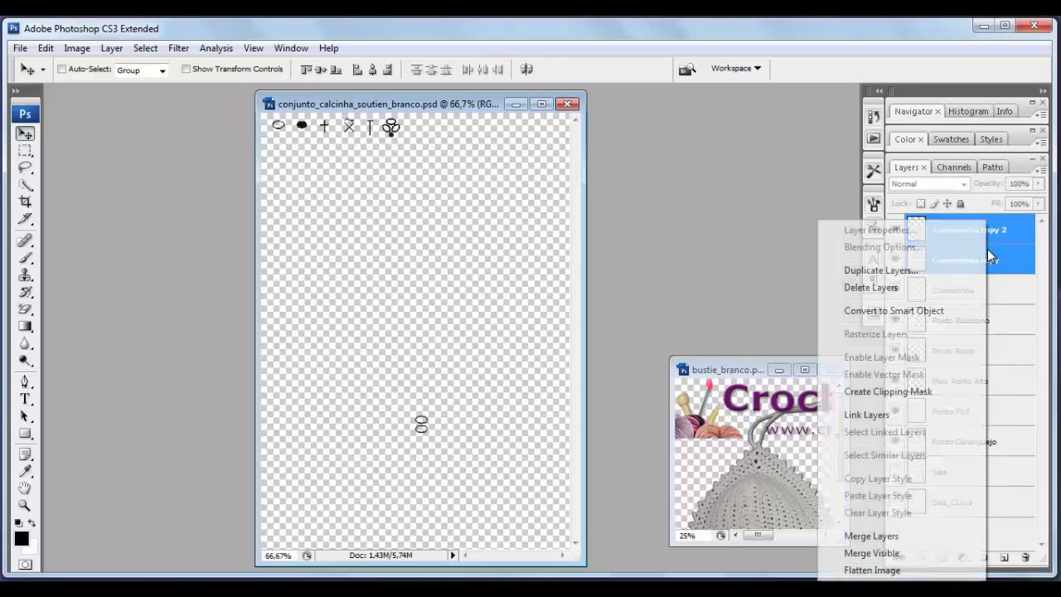
left_click(884, 270)
left_click(667, 190)
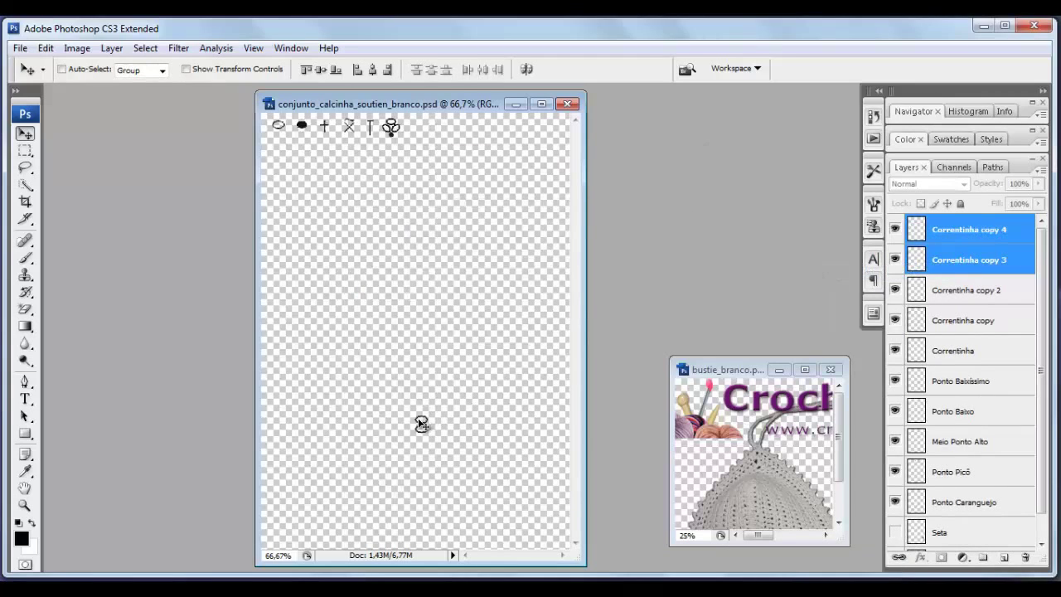
left_click_drag(419, 393, 418, 399)
- Duplicate the four chain layers and place the new ovals above the chain
left_click(995, 325, "ctrl")
left_click(999, 292, "ctrl")
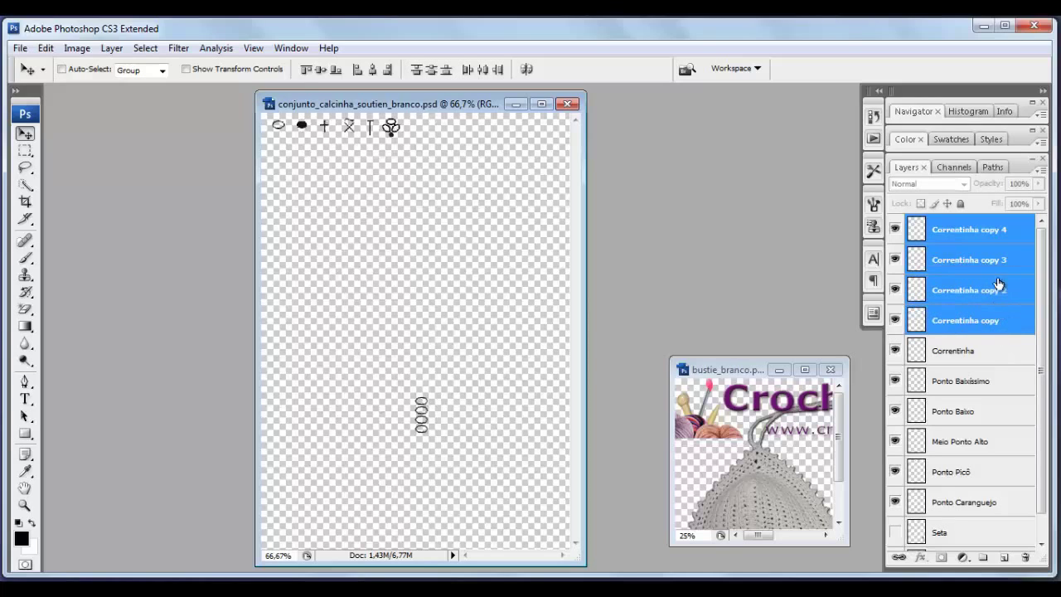
right_click(981, 298)
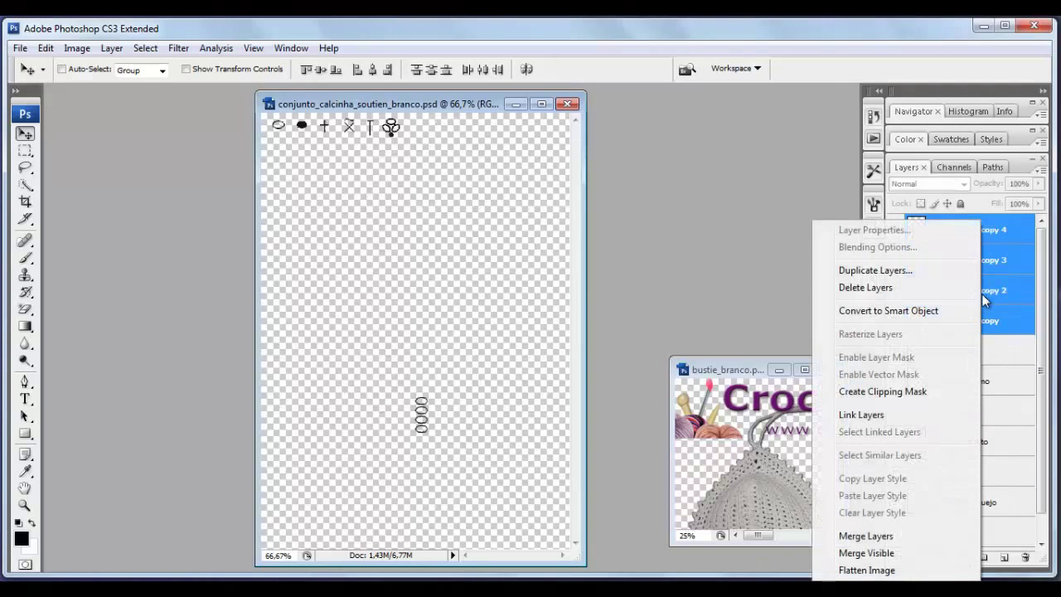
left_click(891, 271)
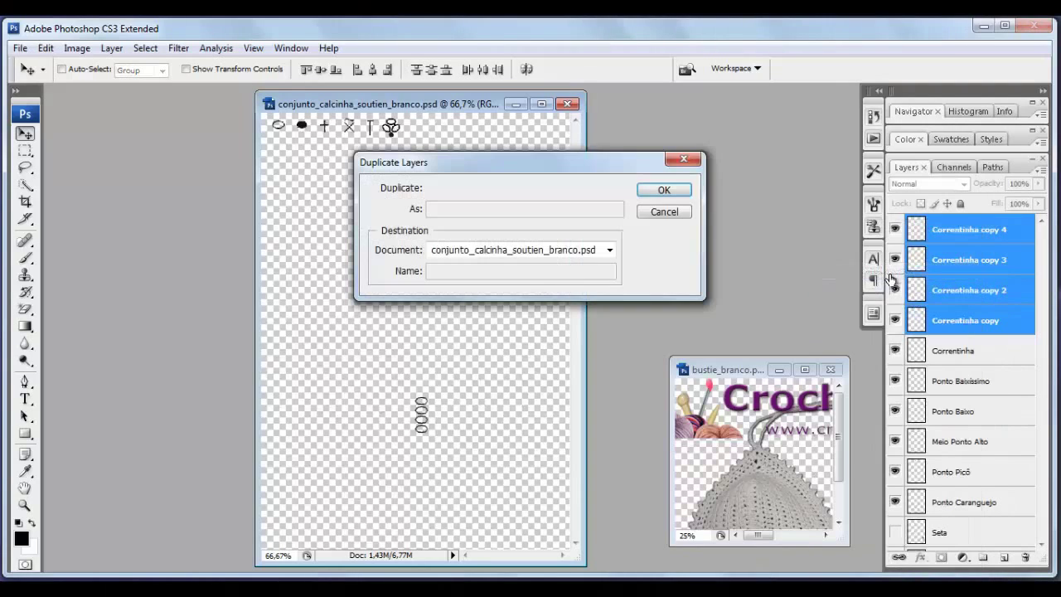
left_click(663, 192)
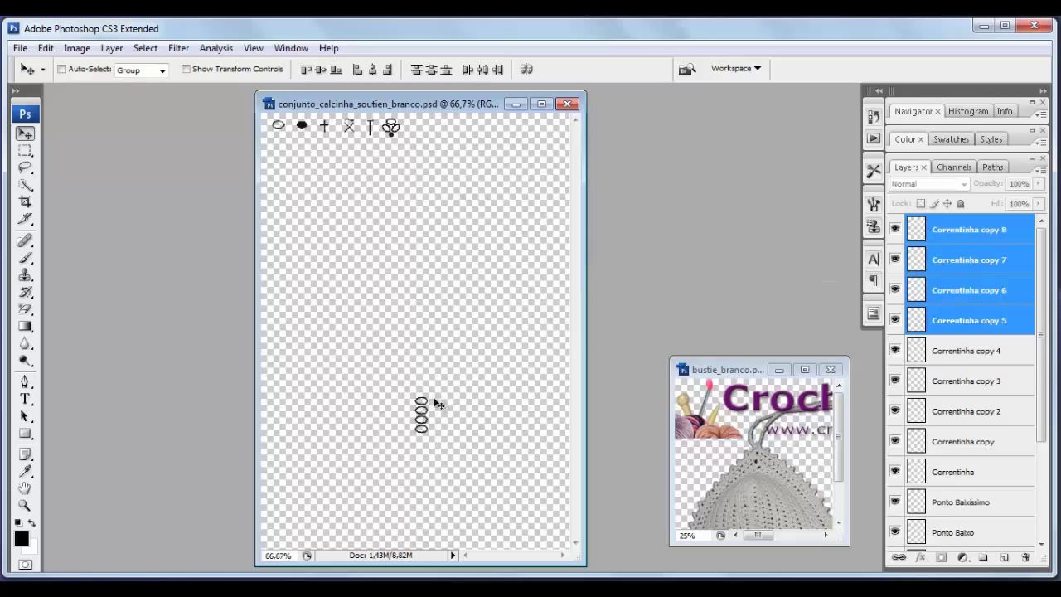
left_click_drag(421, 407, 422, 363)
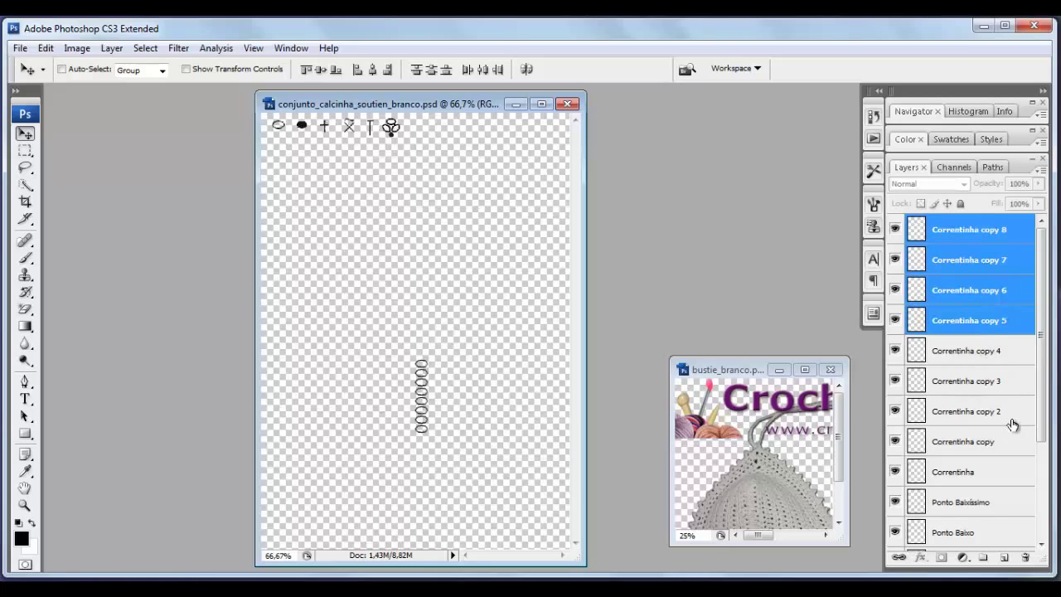
- Duplicate chain copies 2 to 8 and move the new ovals up, reaching copy 15
left_click(1014, 411, "ctrl")
left_click(1008, 381, "ctrl")
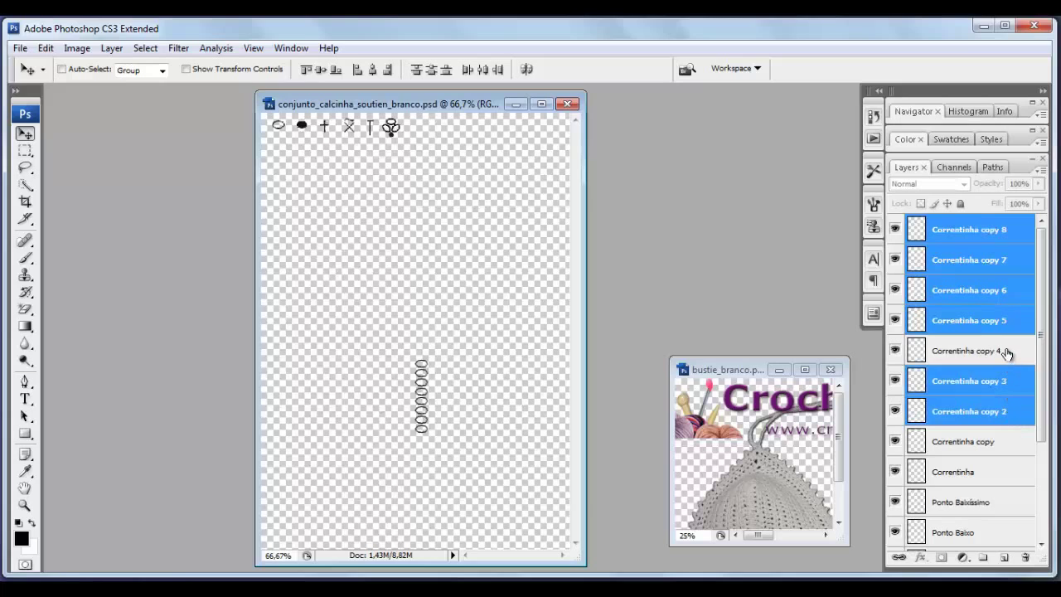
left_click(1006, 352, "ctrl")
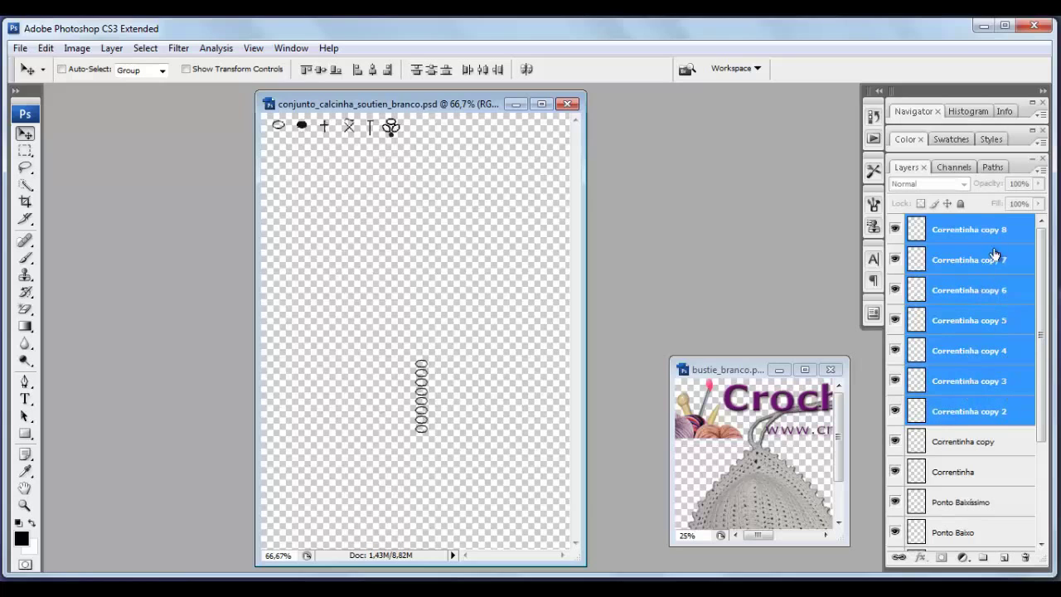
right_click(971, 368)
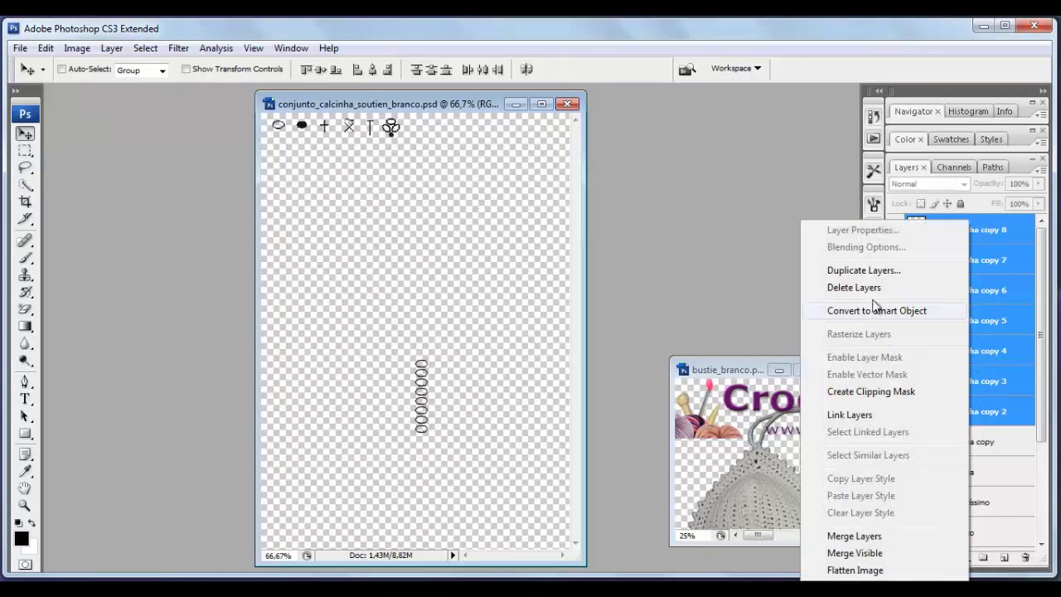
left_click(872, 271)
left_click(678, 191)
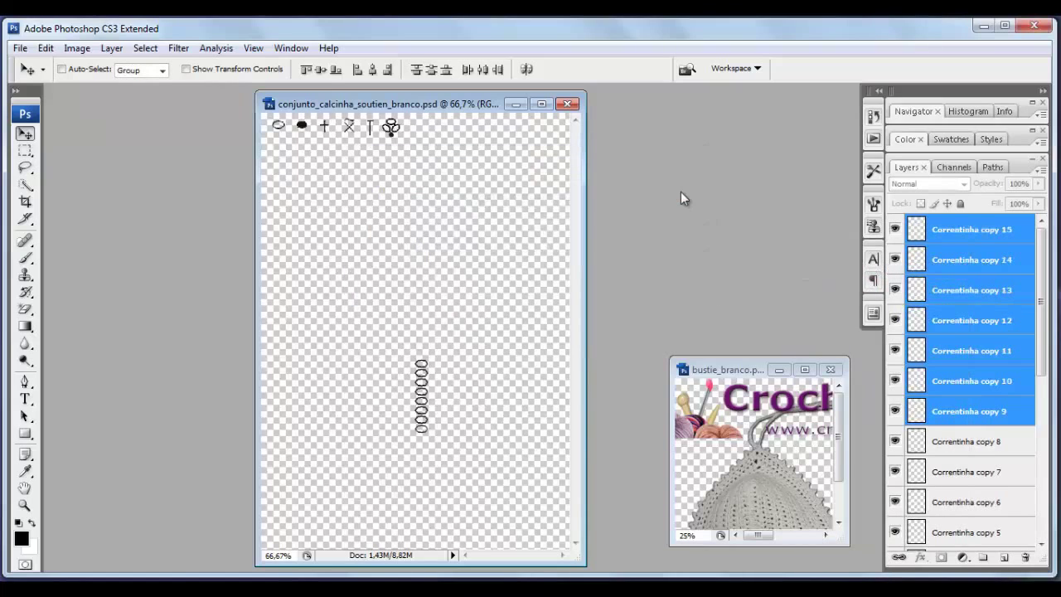
left_click_drag(425, 369, 422, 298)
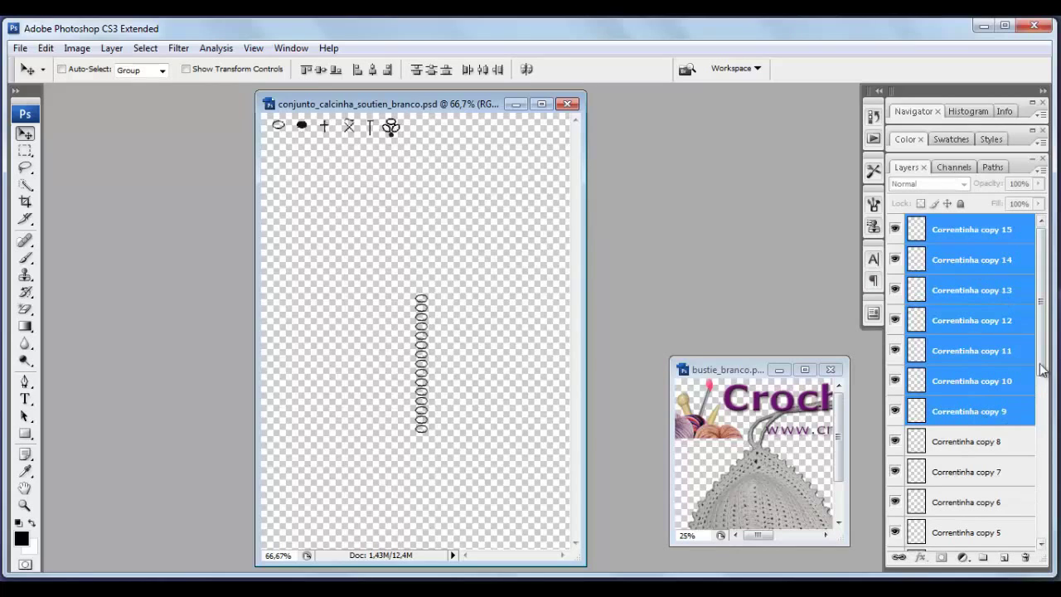
- Hide the original Correntinha layer and select Correntinha copy through copy 8
left_click_drag(1044, 351, 1042, 454)
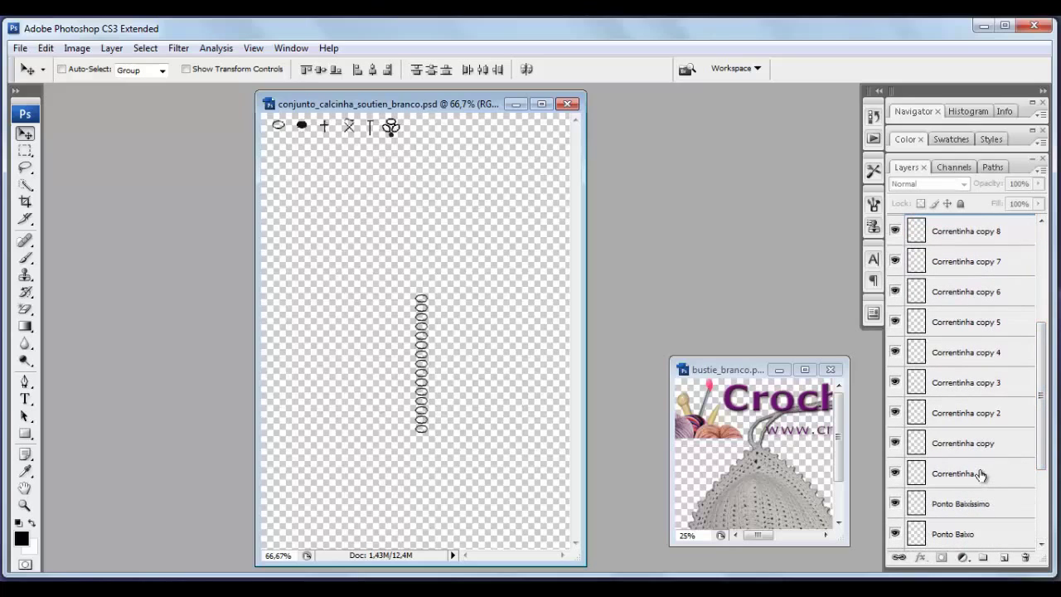
left_click(895, 473)
left_click(989, 445)
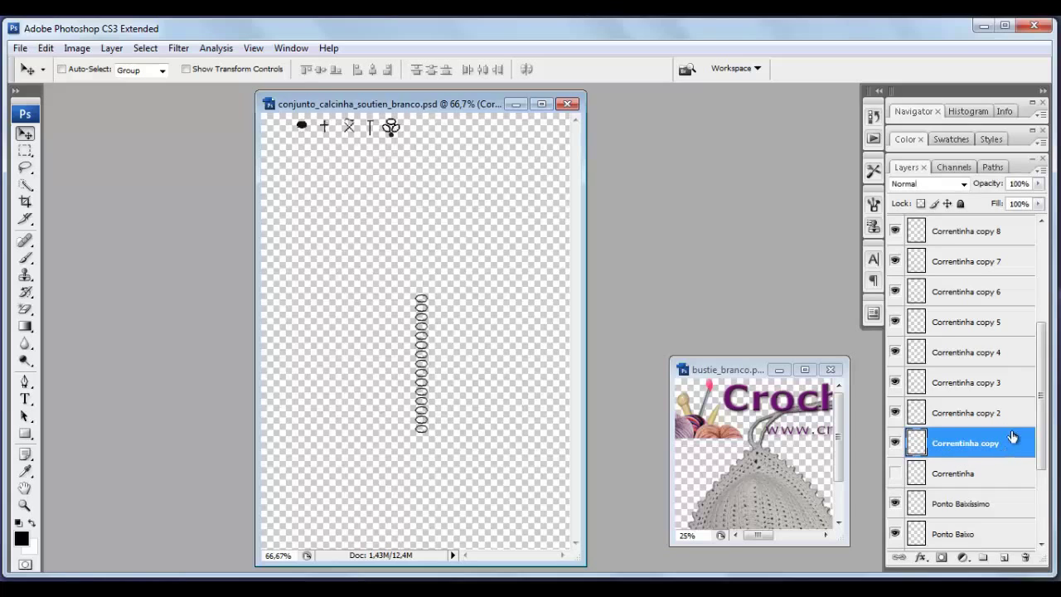
left_click(1004, 414, "shift")
left_click(998, 384, "shift")
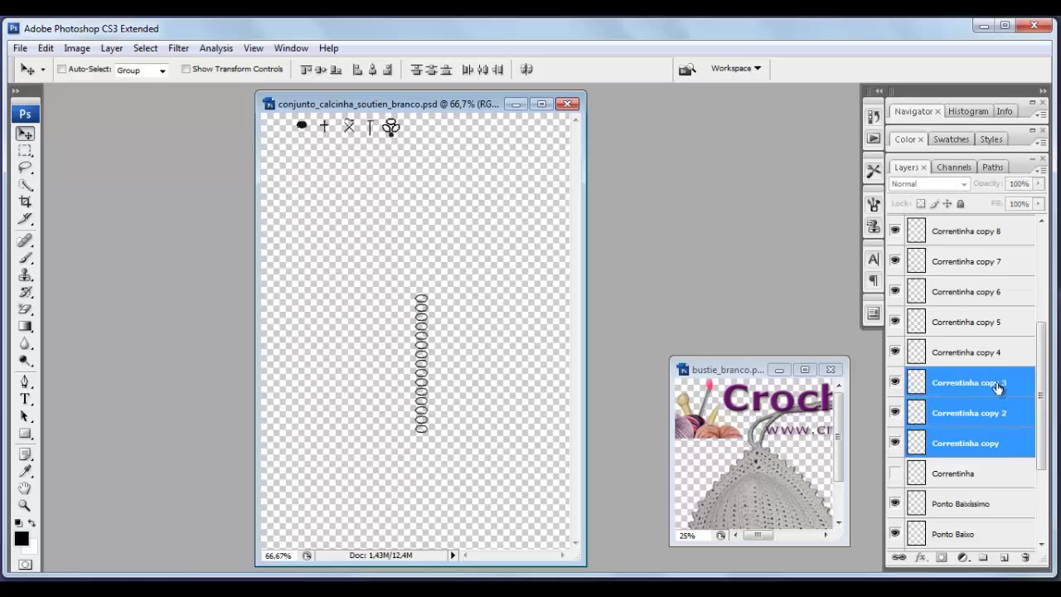
left_click(999, 353, "shift")
left_click(1004, 323, "shift")
left_click(1003, 297, "shift")
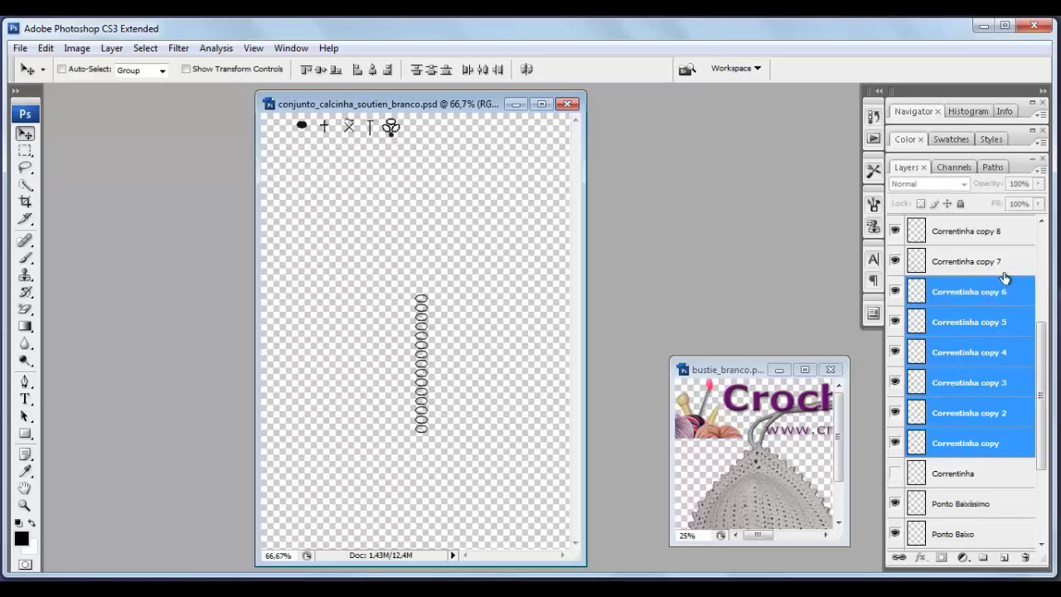
left_click(1004, 267, "shift")
left_click(997, 234, "shift")
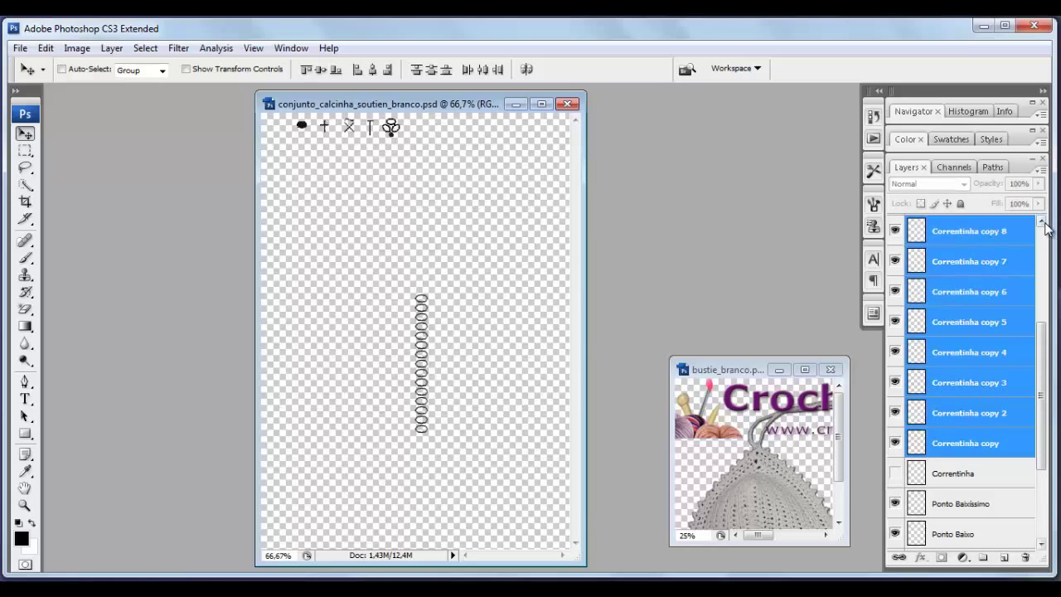
- Add Correntinha copy 9 through copy 15 to the layer selection
left_click(1040, 221)
left_click(1040, 221)
left_click(1040, 221)
left_click(1041, 221)
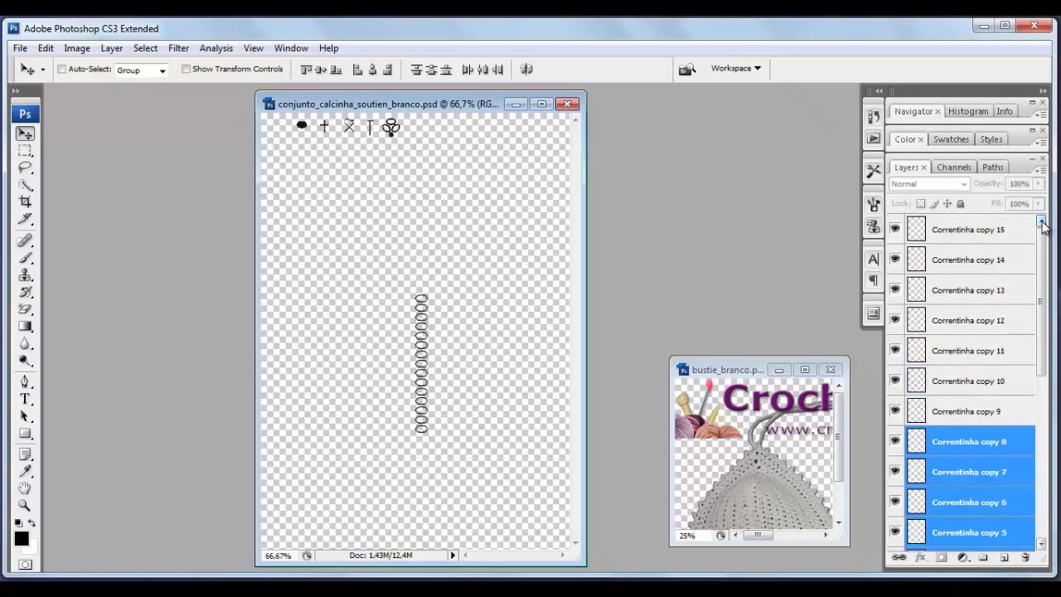
left_click(977, 412, "shift")
left_click(976, 381, "shift")
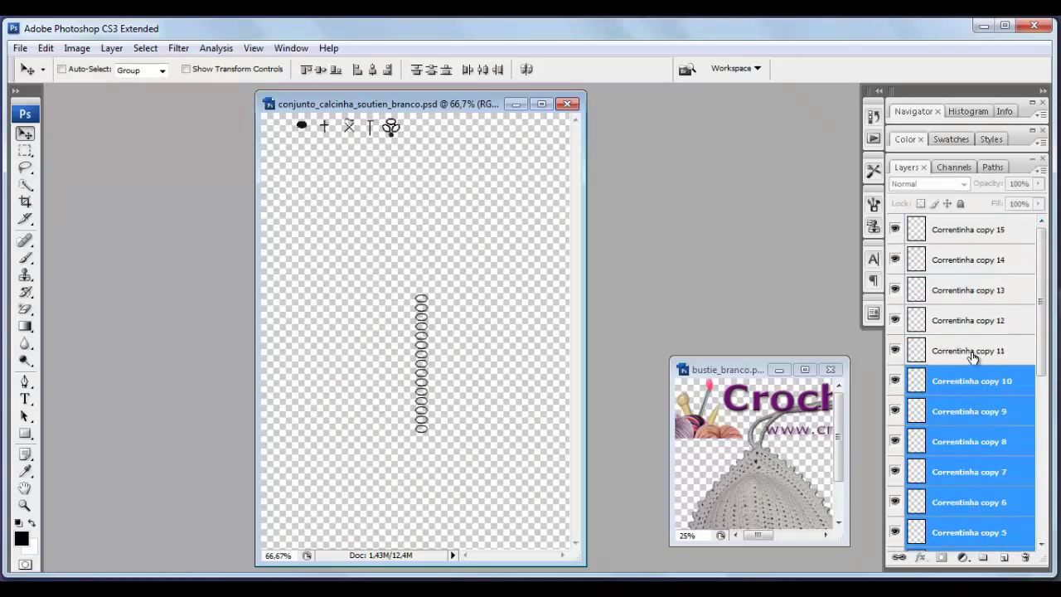
left_click(975, 352, "shift")
left_click(973, 321, "shift")
left_click(972, 292, "shift")
left_click(975, 264, "shift")
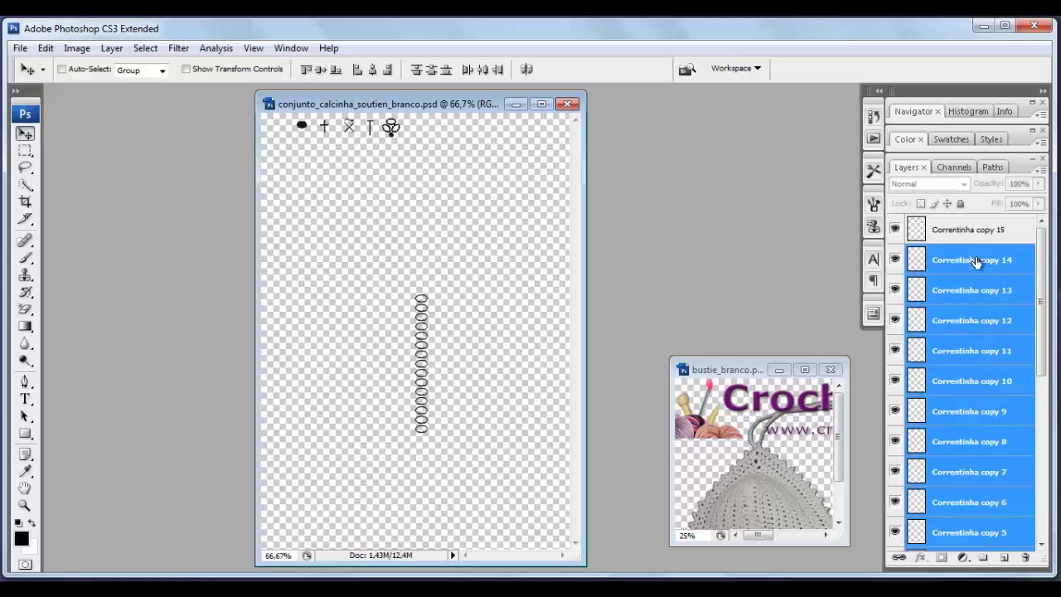
left_click(976, 233, "shift")
- Convert the selected chain copies into one smart object, closing a stray layer style dialog
right_click(976, 323)
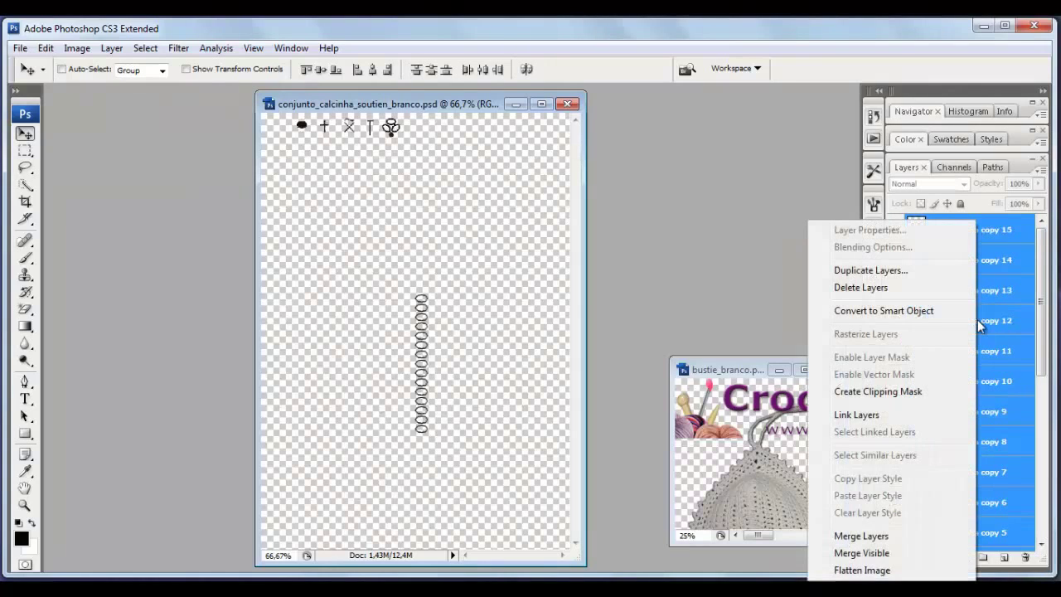
left_click(891, 315)
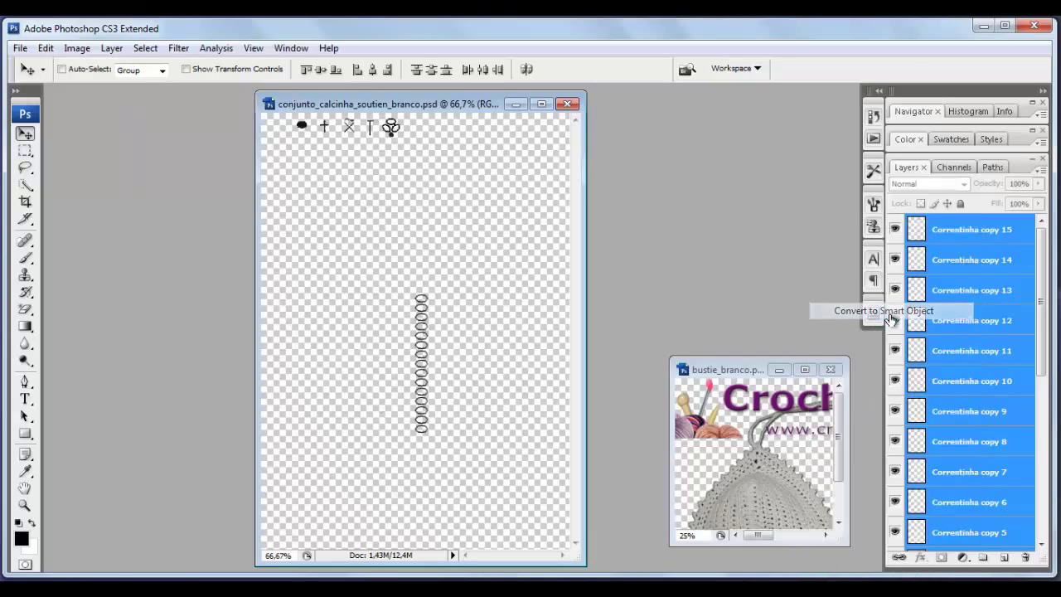
double_click(991, 239)
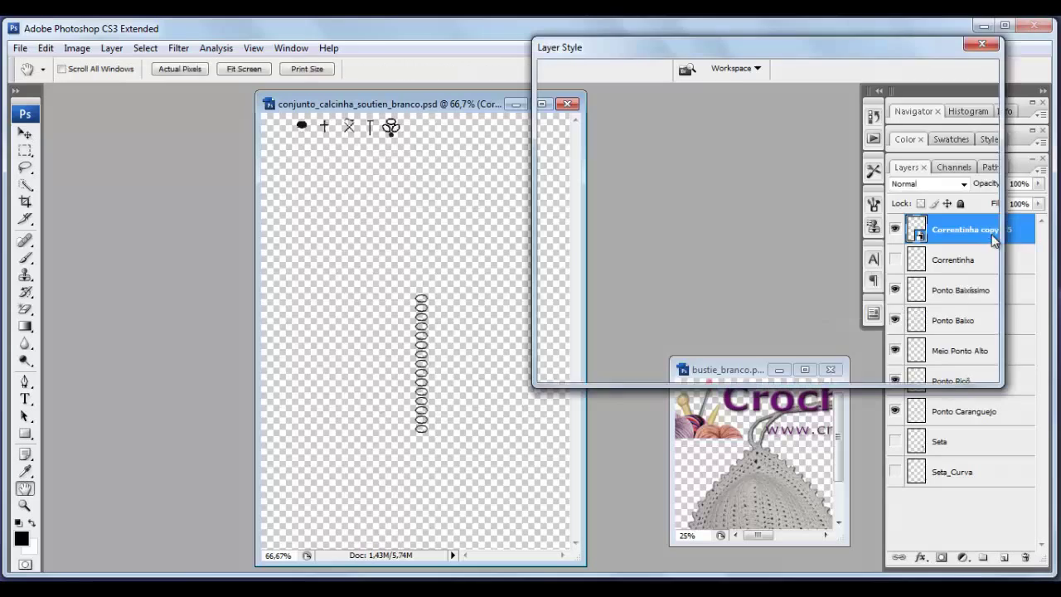
left_click(958, 98)
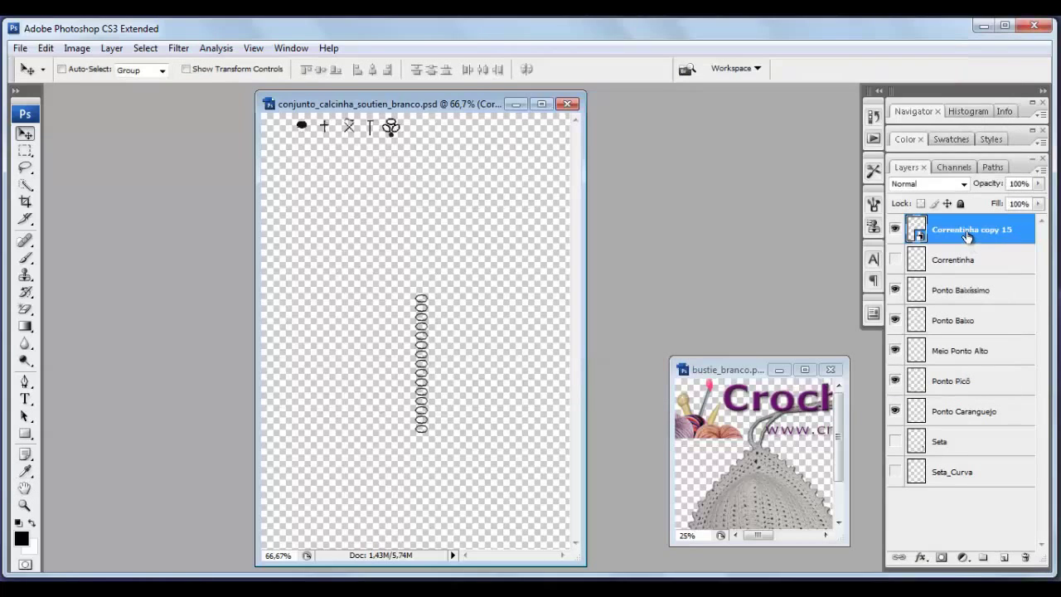
- Rename the smart object layer to Cordão_Inicial_Correntinhas
double_click(962, 230)
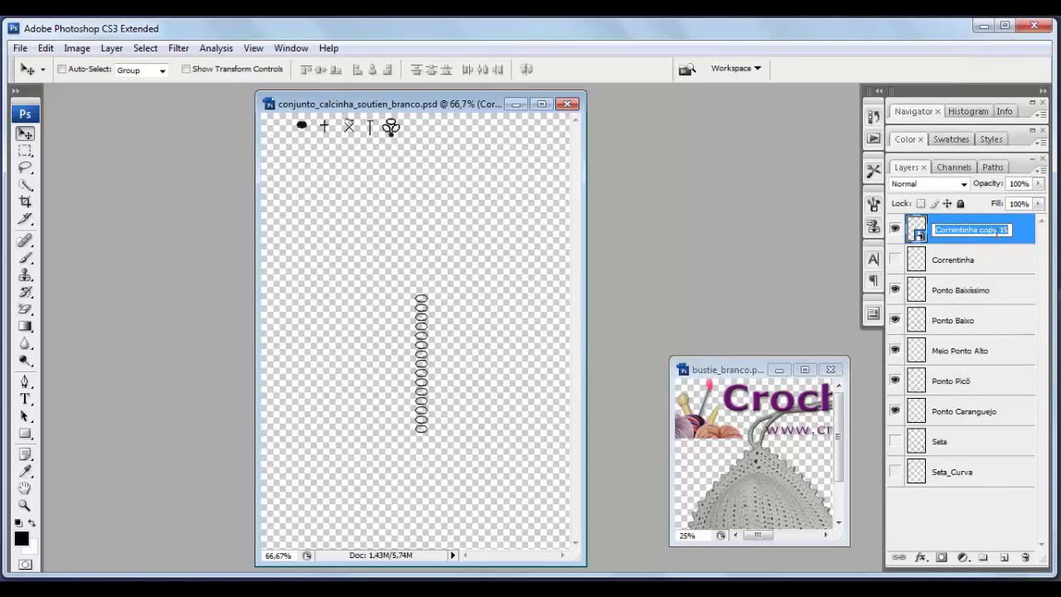
type("Cordão_")
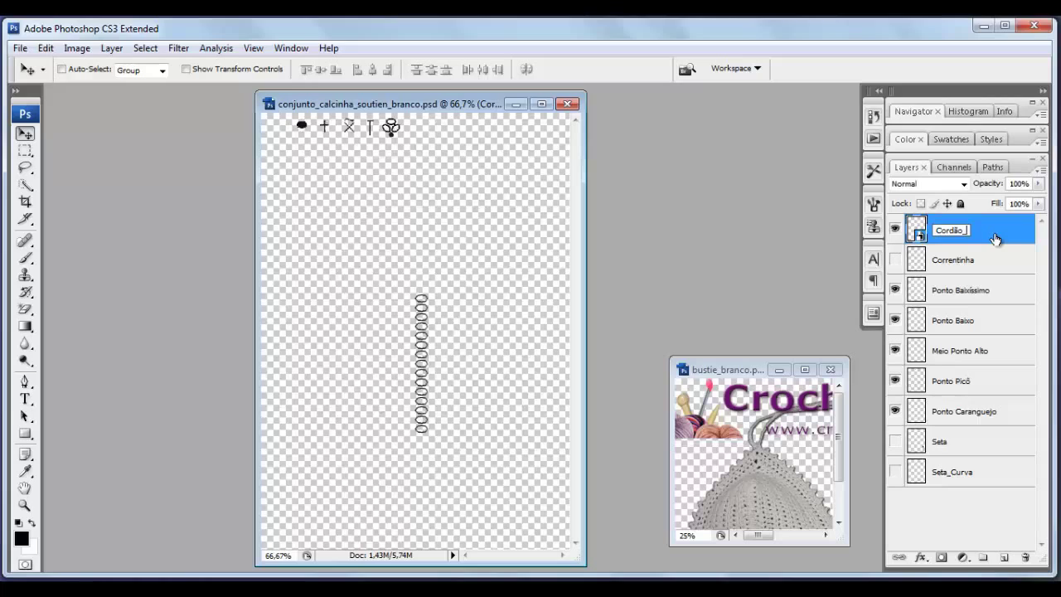
type("Inicial_")
type("Corr")
type("entinhas")
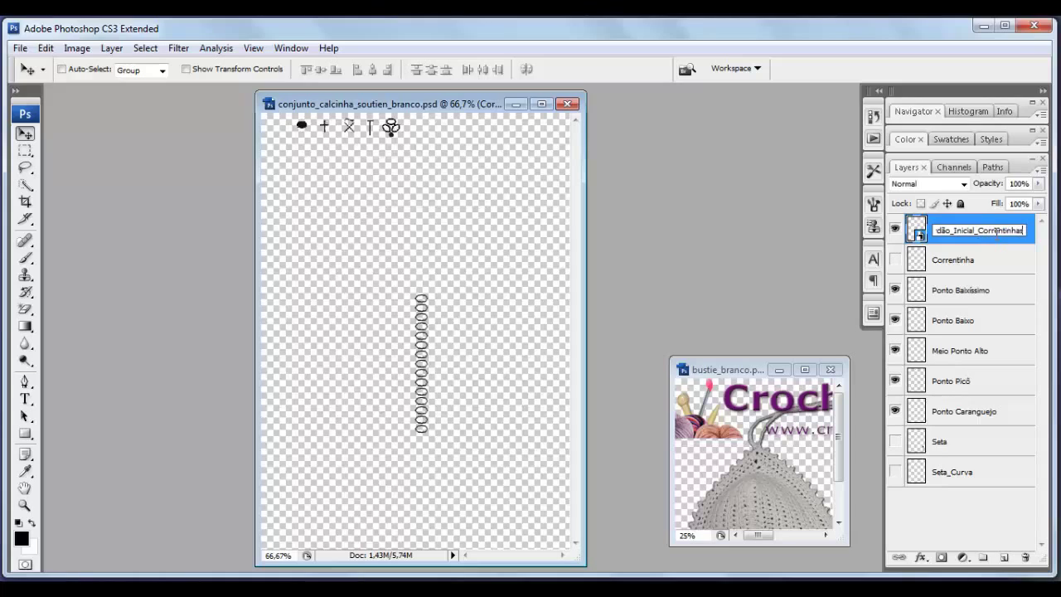
key("Return")
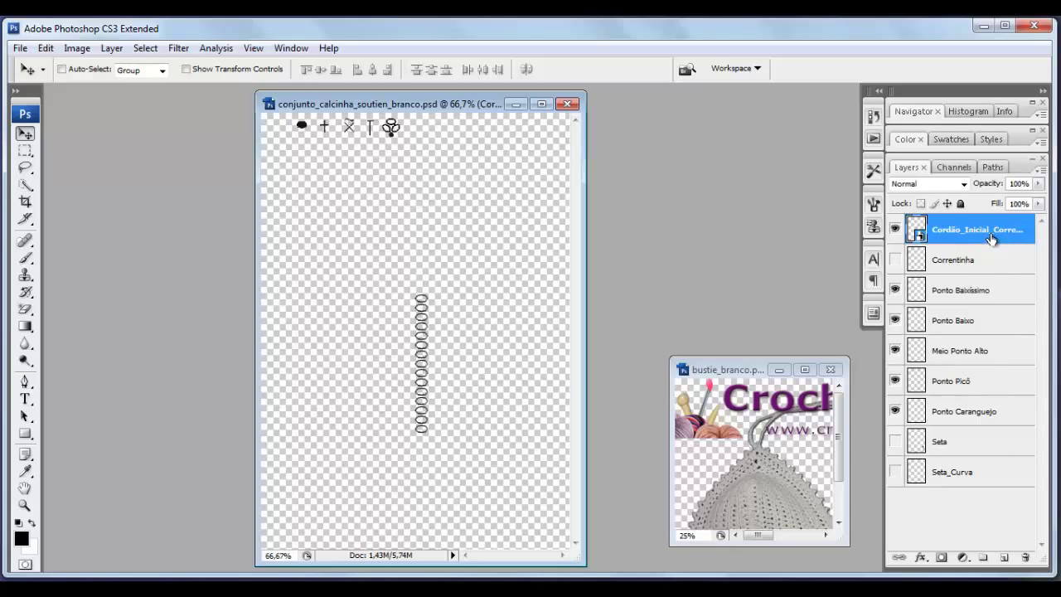
- Maximise the document window and centre the Cordão_Inicial_Correntinhas chain column on the page
left_click_drag(424, 304, 419, 338)
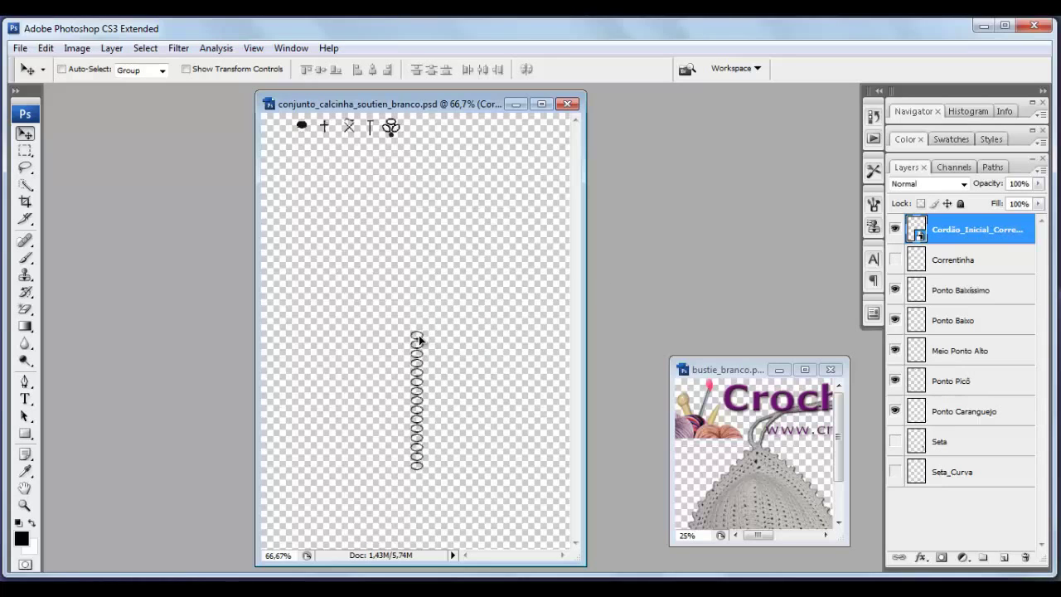
left_click_drag(418, 334, 416, 370)
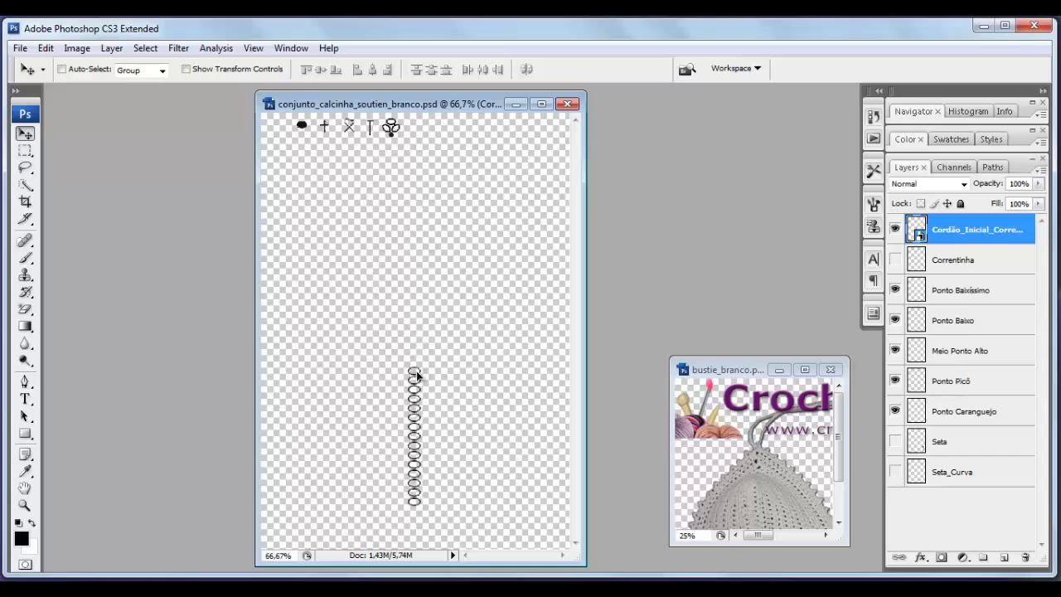
left_click(541, 104)
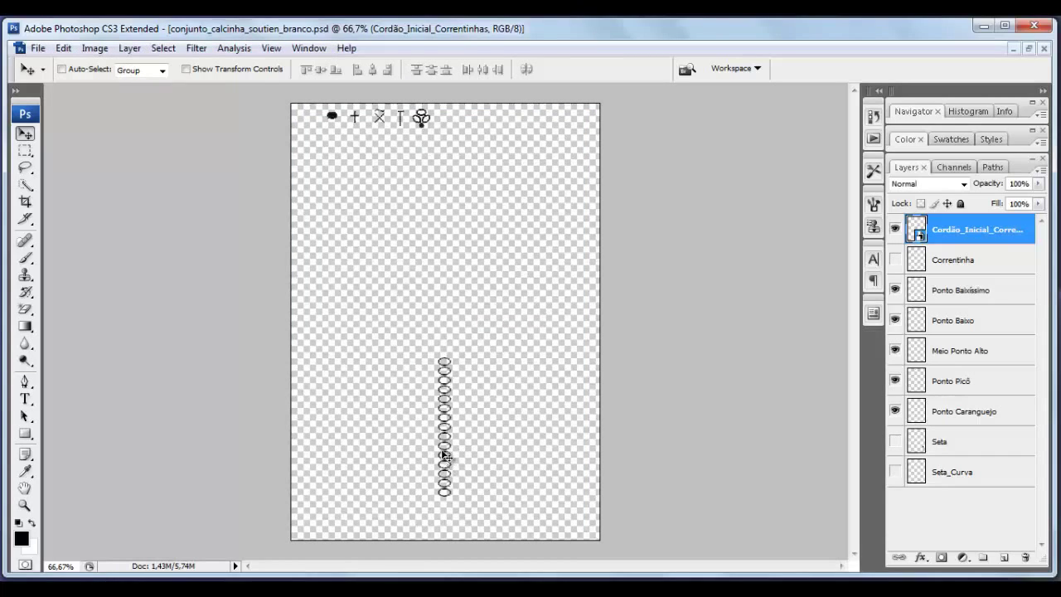
left_click_drag(444, 450, 444, 354)
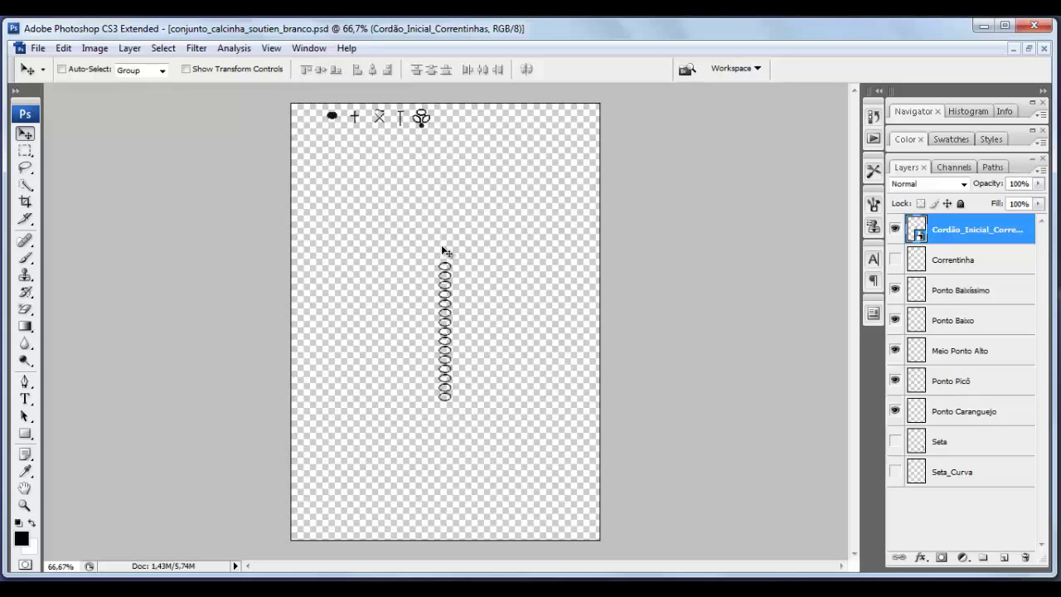
- Duplicate the Seta layer, hide the original, and move Seta copy up beside the oval chain
left_click(942, 442)
left_click(894, 440)
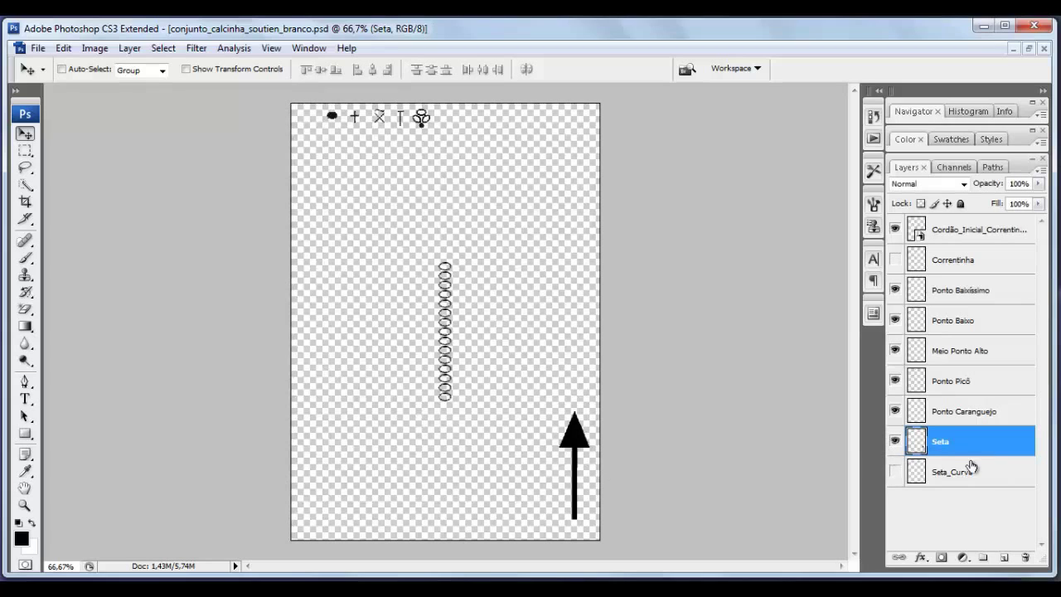
right_click(947, 446)
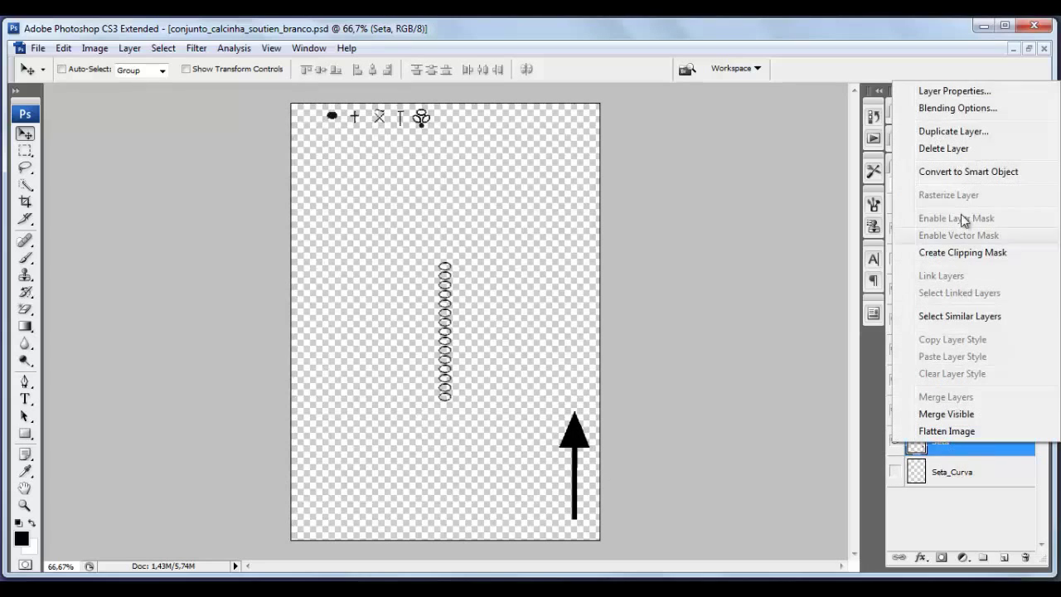
left_click(953, 133)
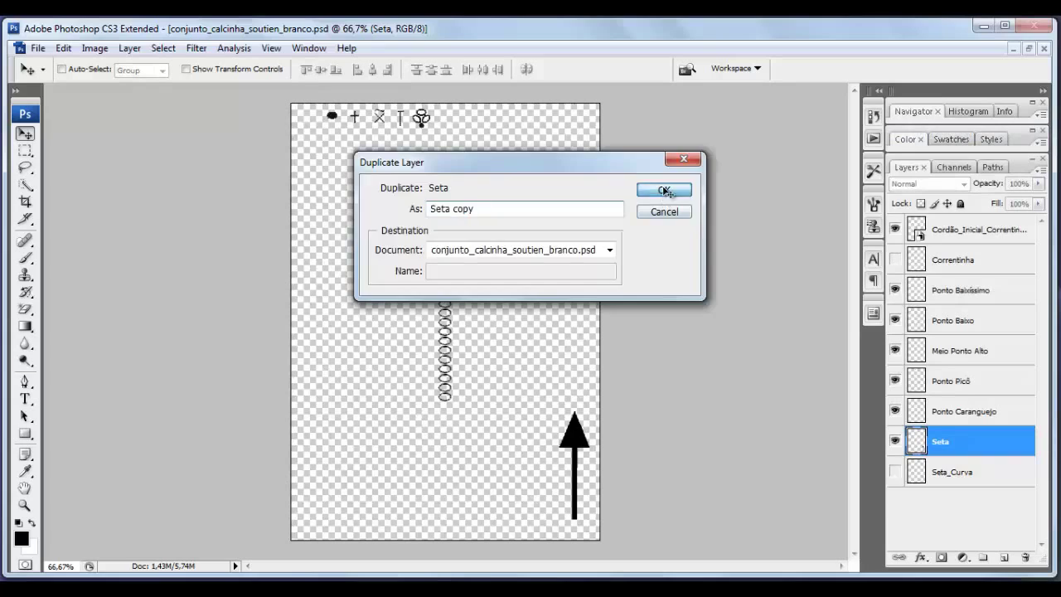
left_click(663, 190)
left_click(895, 471)
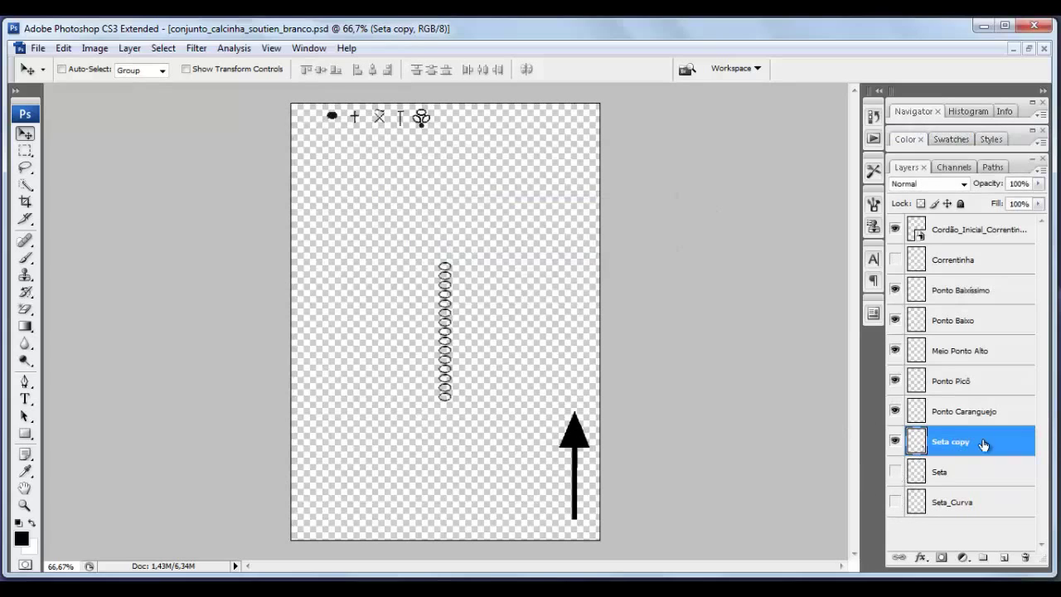
mouse_move(590, 440)
left_mouse_down()
mouse_move(529, 235)
mouse_move(539, 235)
left_mouse_up()
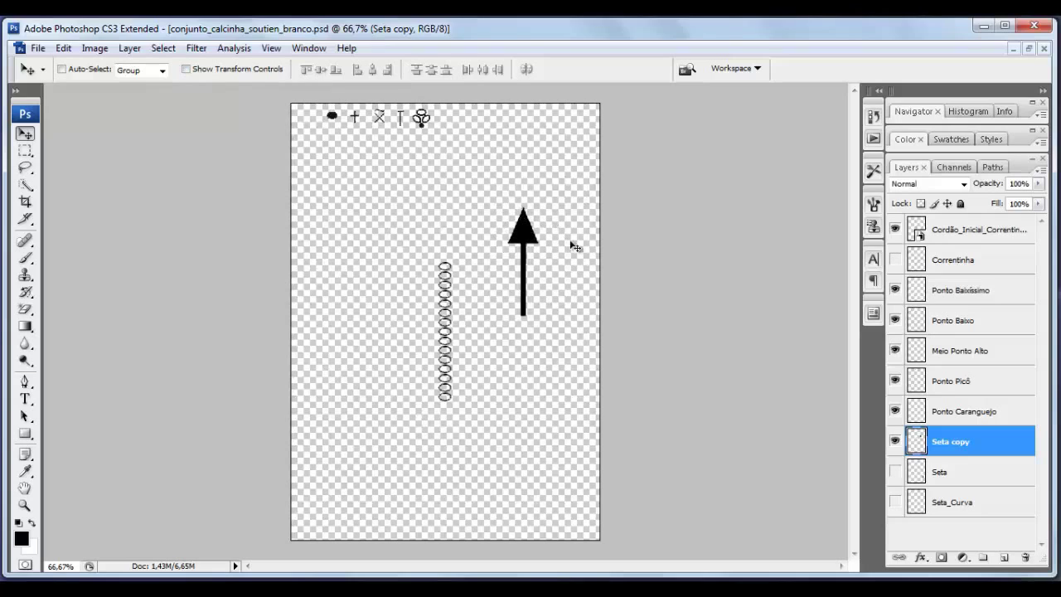
- Scale the Seta copy arrow down to a small marker
left_click(186, 69)
left_click_drag(538, 207, 511, 301)
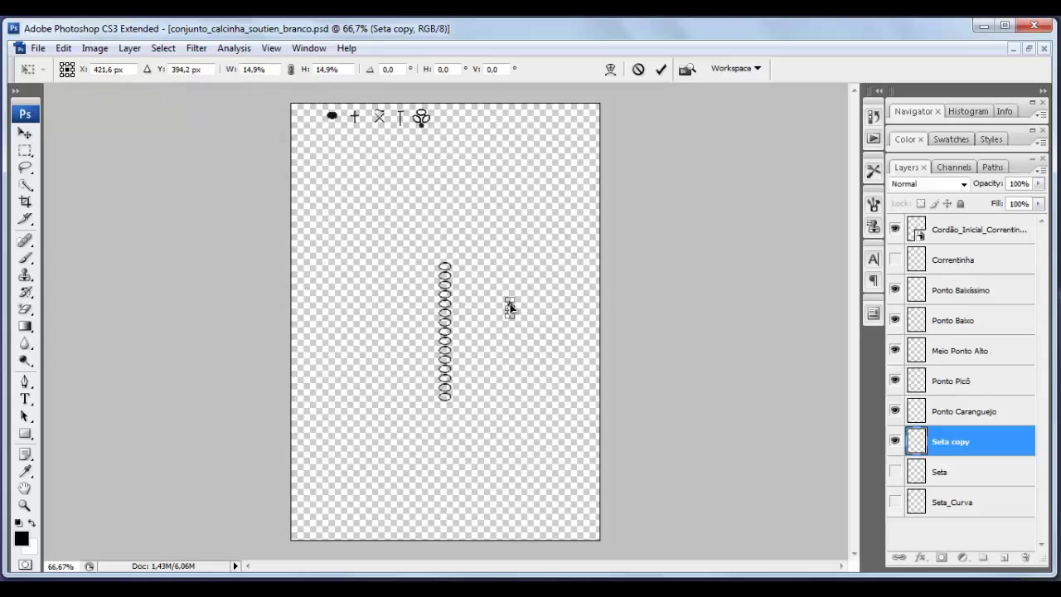
key("Return")
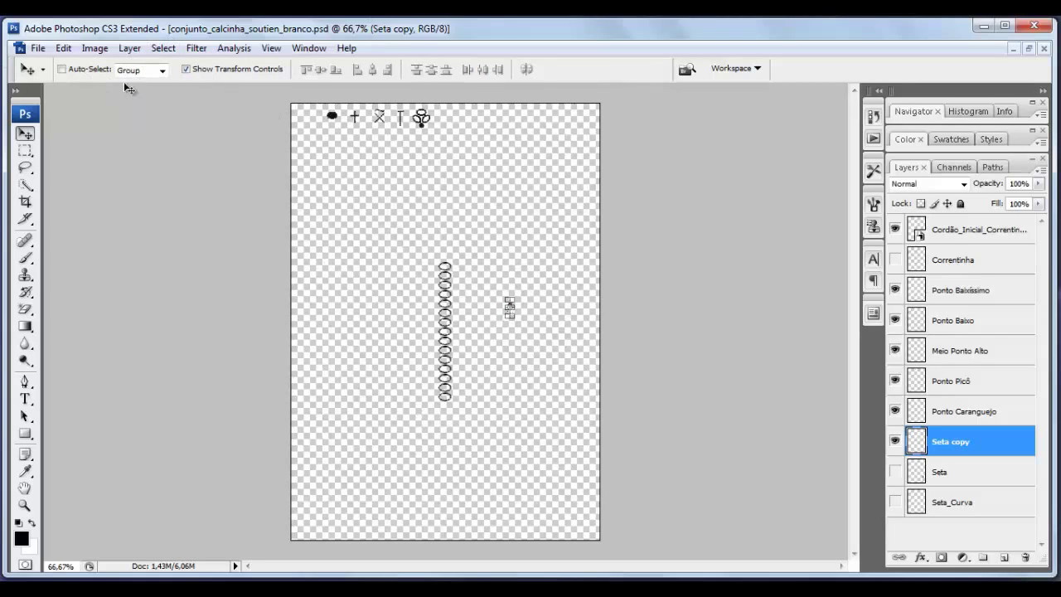
left_click(186, 70)
- Place the small arrow just above the chain column and rotate it about 180° to point down
mouse_move(514, 318)
left_mouse_down()
mouse_move(448, 217)
mouse_move(453, 232)
left_mouse_up()
left_click_drag(452, 234, 452, 421)
left_click_drag(455, 406, 464, 227)
left_click(187, 70)
mouse_move(443, 214)
left_mouse_down()
mouse_move(447, 262)
mouse_move(474, 252)
left_mouse_up()
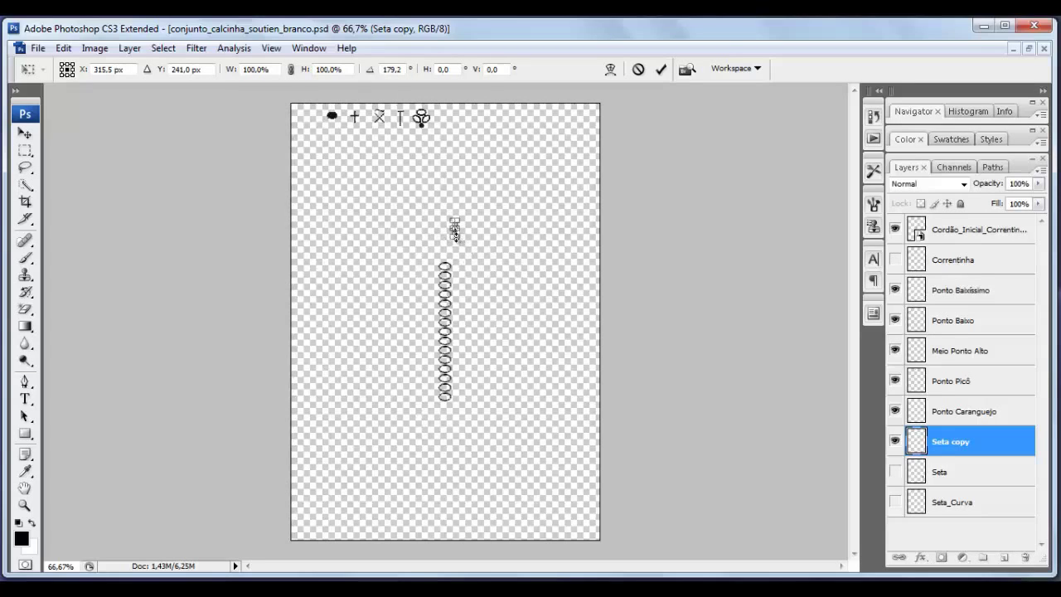
key("Return")
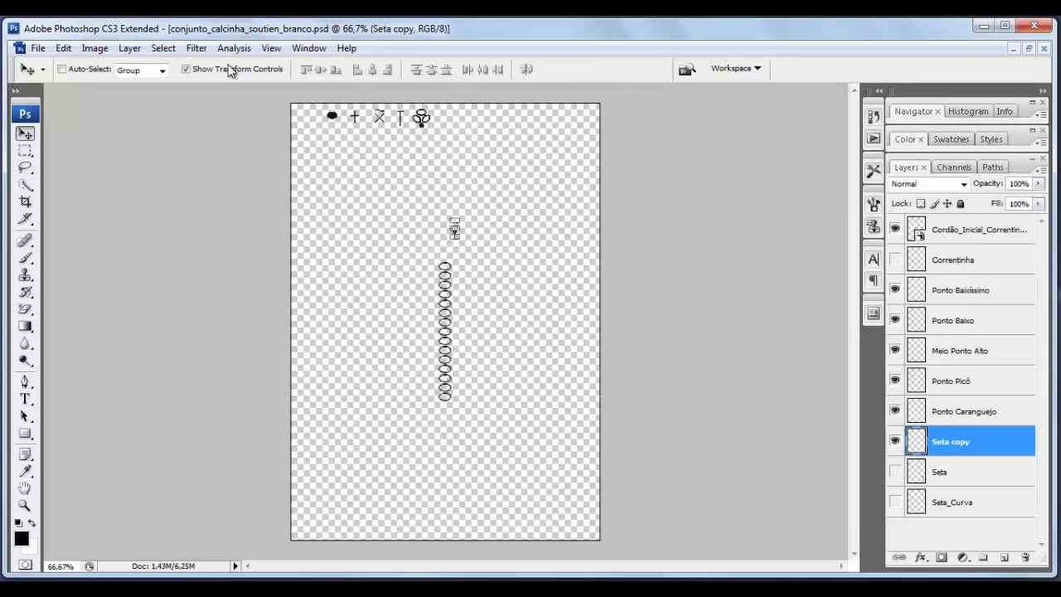
- Hide the transform controls with the arrow on the chain top, and dismiss the Windows colour-scheme prompt
left_click(186, 69)
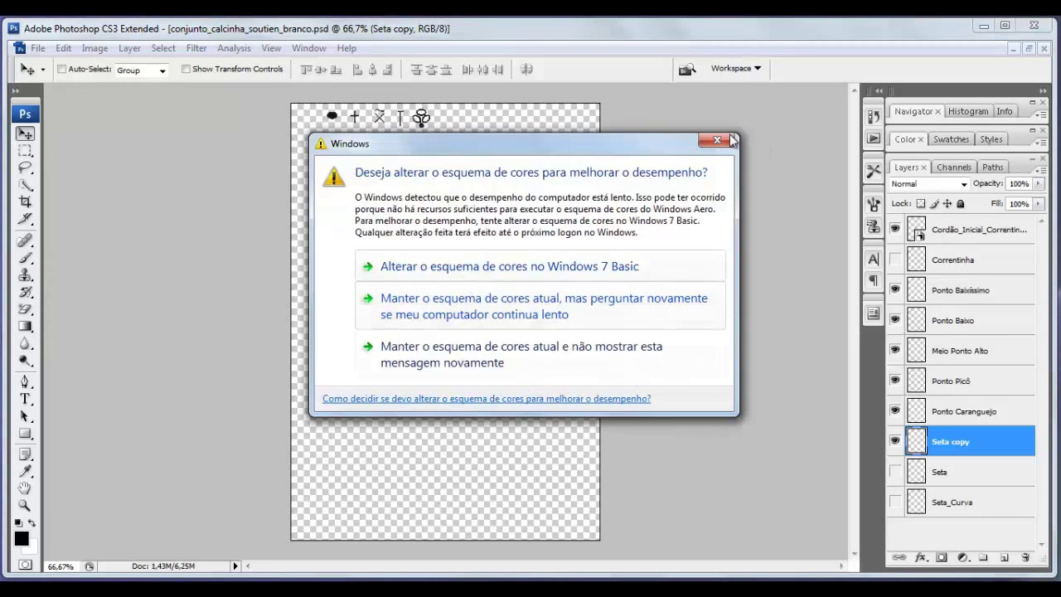
left_click(735, 134)
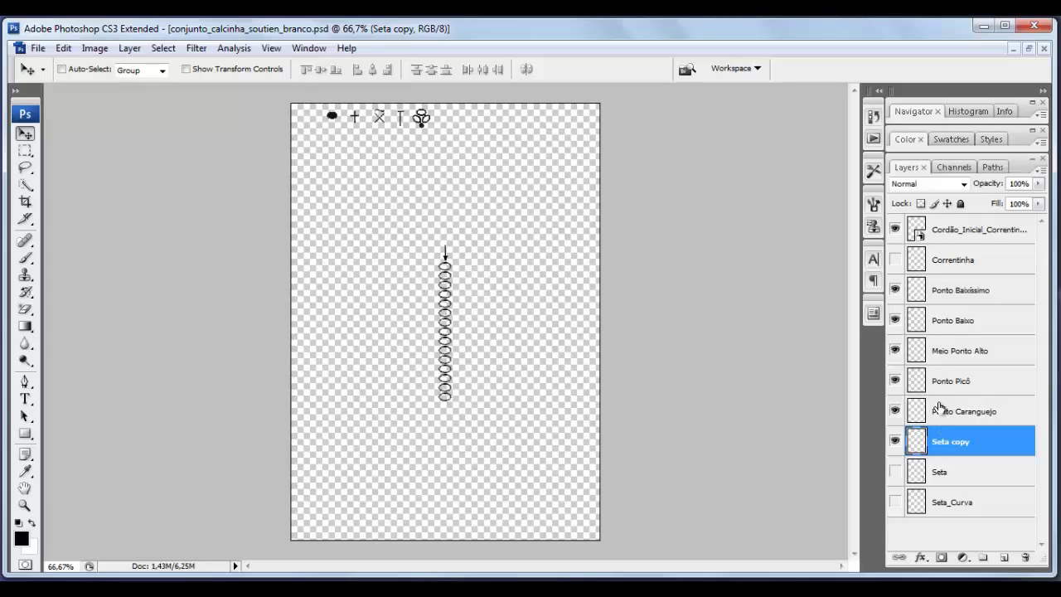
- Show the Correntinha layer, duplicate it, and move the copy to the chain's bottom
left_click(895, 260)
right_click(958, 261)
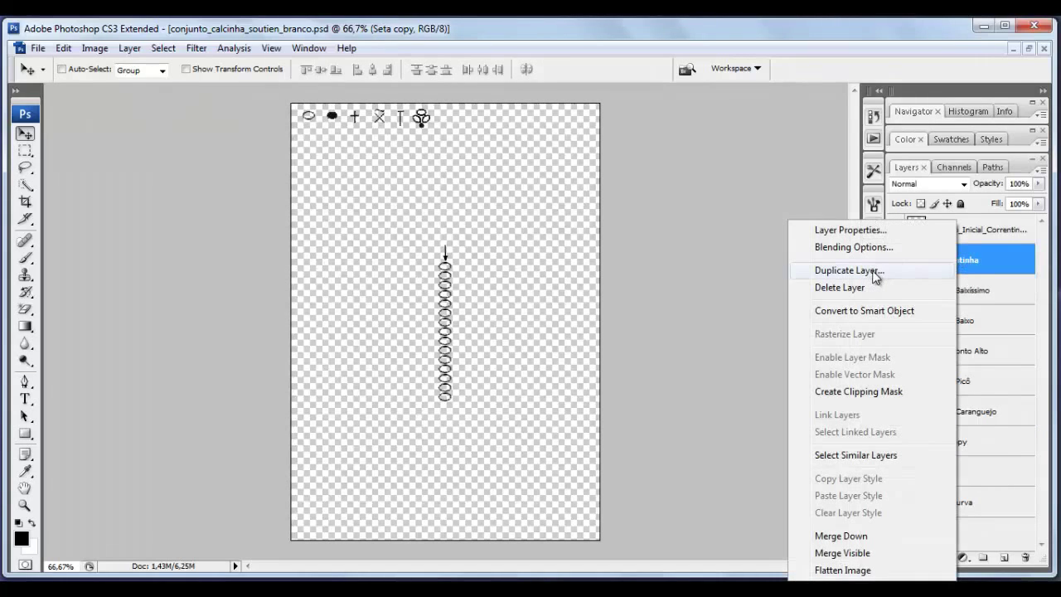
left_click(849, 270)
left_click(677, 194)
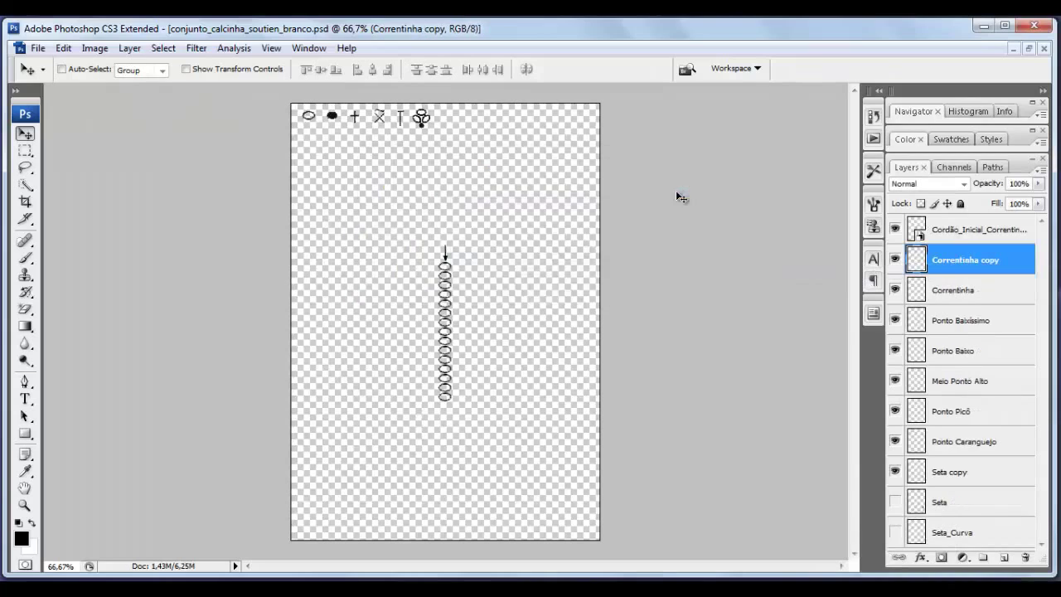
mouse_move(314, 121)
left_mouse_down()
mouse_move(412, 407)
mouse_move(428, 402)
left_mouse_up()
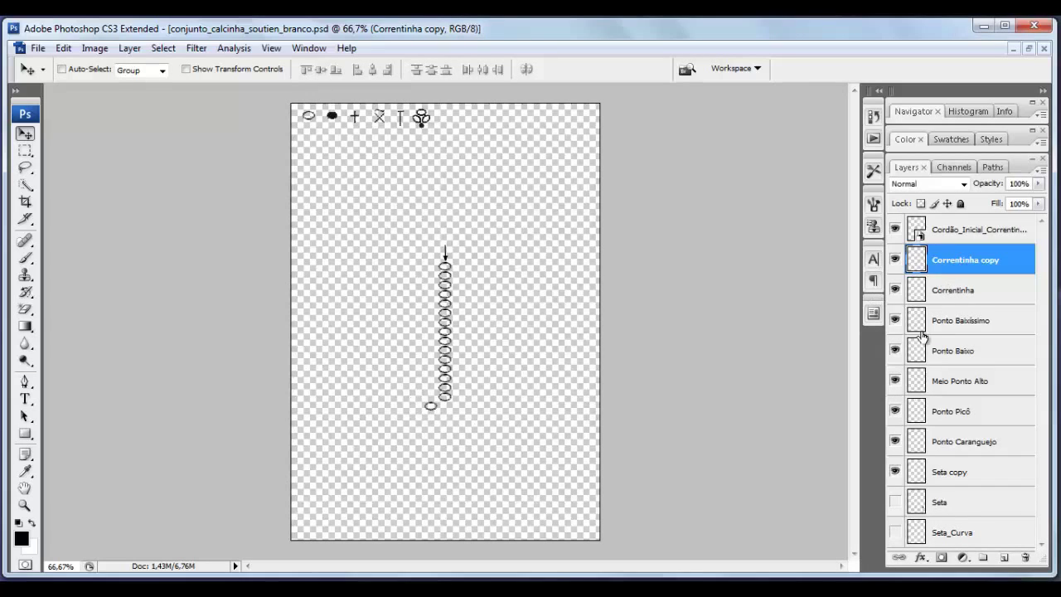
- Add Correntinha copy 2 left of the first, hide the original, and select both copies
right_click(958, 263)
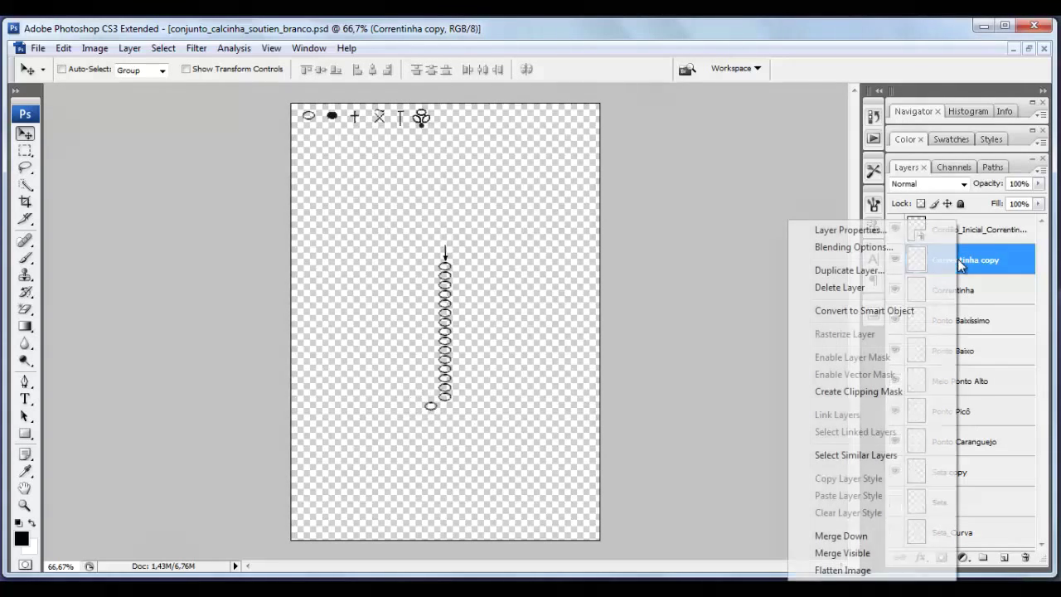
left_click(862, 271)
left_click(666, 188)
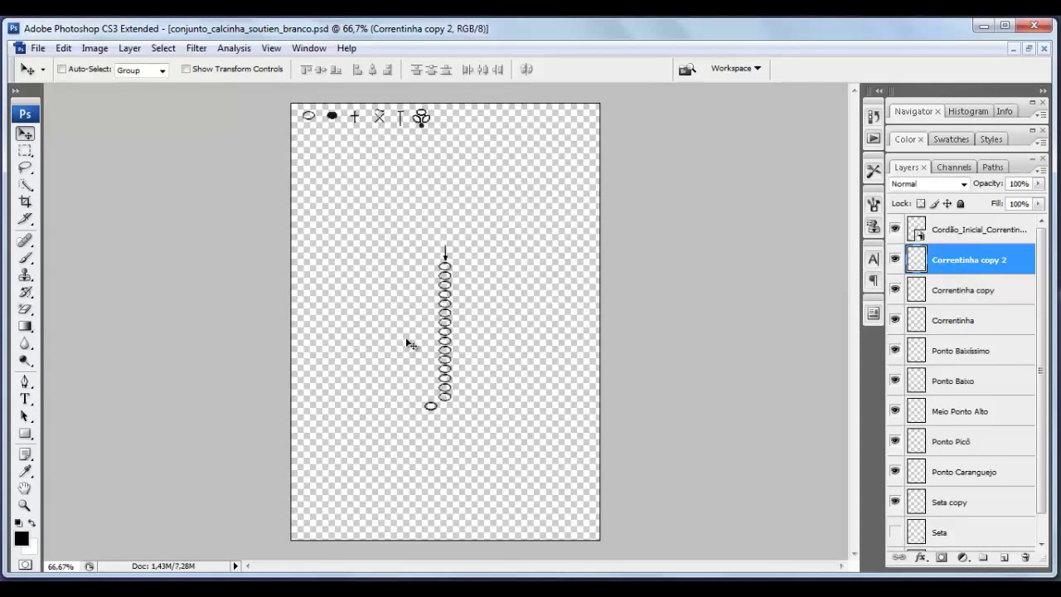
left_click_drag(430, 408, 418, 408)
left_click(895, 323)
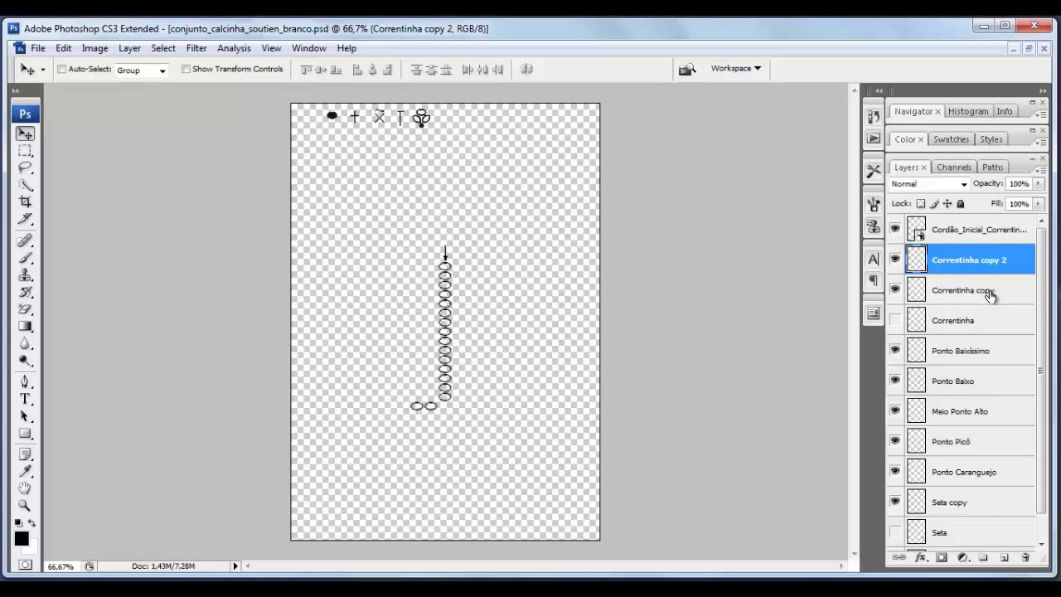
left_click(988, 290, "ctrl")
- Convert both bottom oval copies into one smart object, Correntinha copy 2
right_click(986, 287)
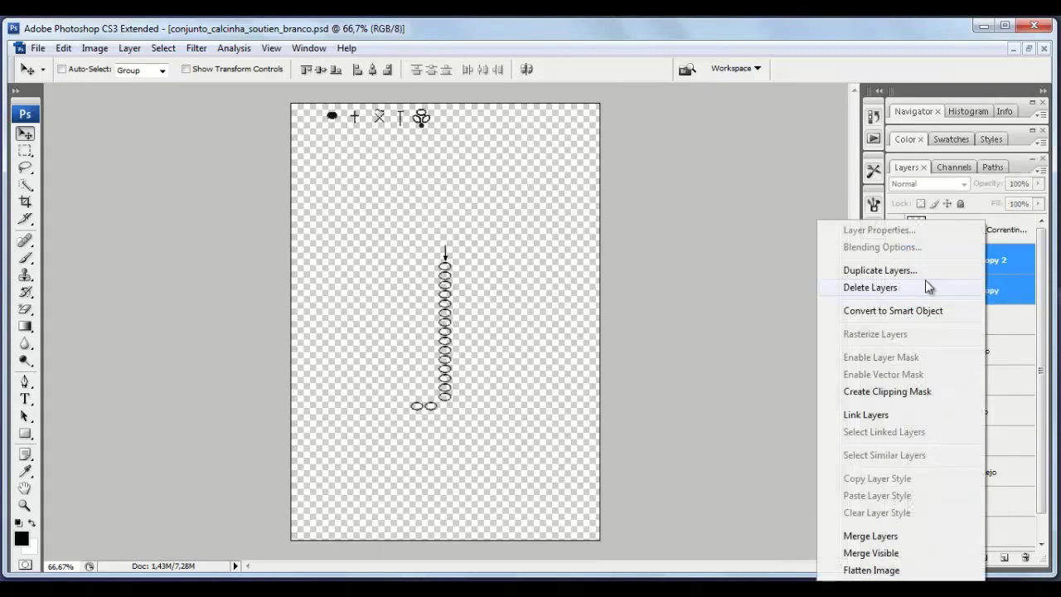
left_click(901, 311)
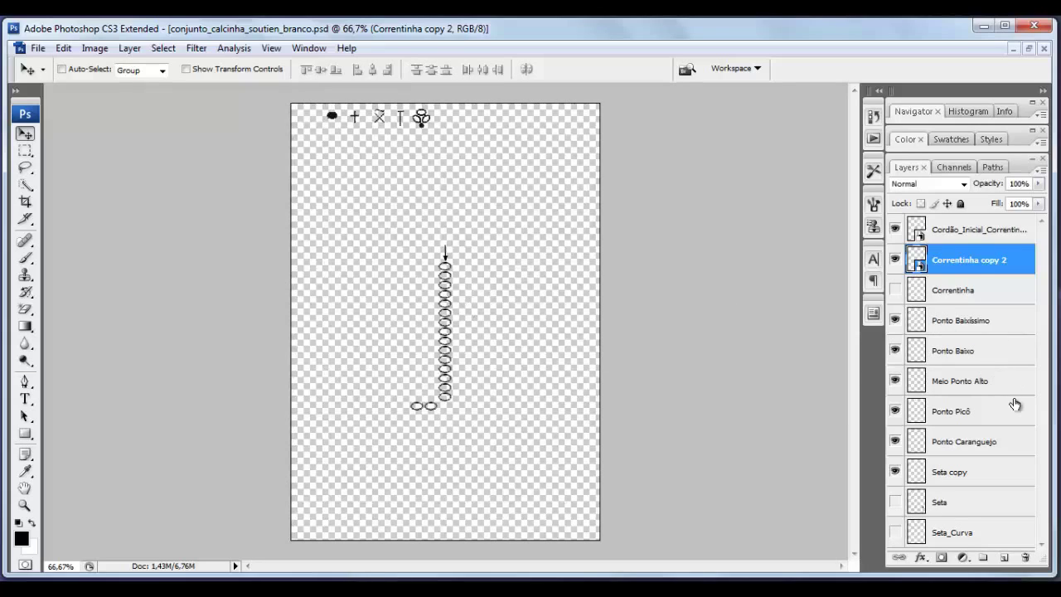
left_click(986, 384)
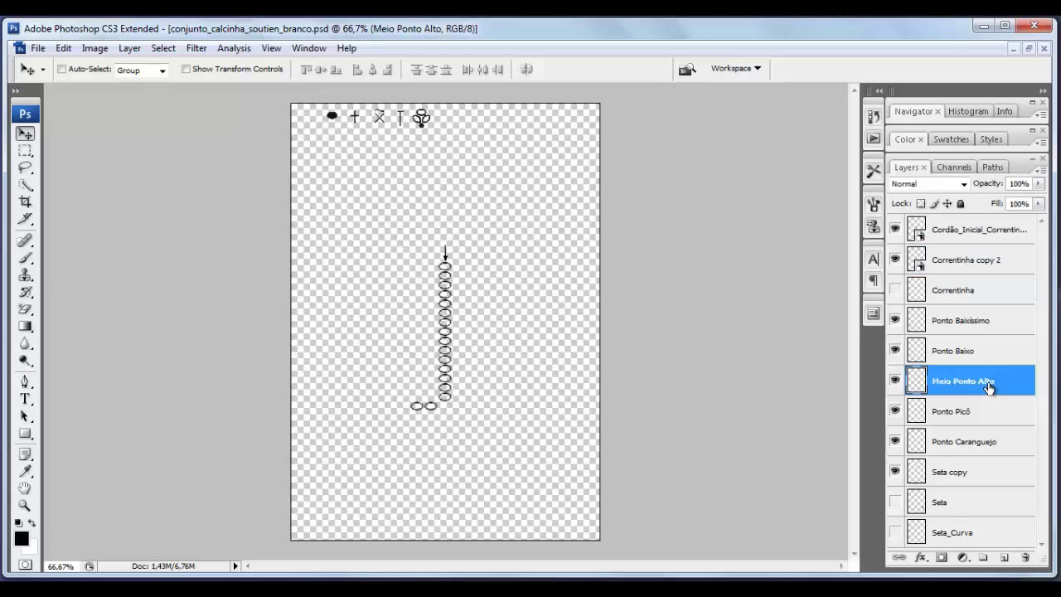
- Duplicate the Meio Ponto Alto layer and move the T symbol down beside the chain
right_click(987, 385)
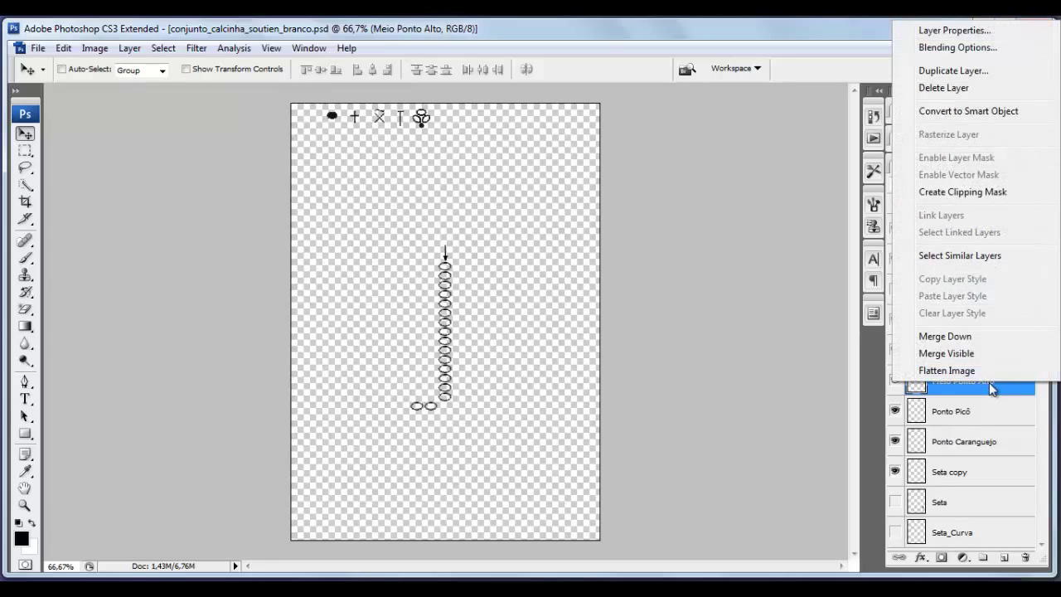
left_click(953, 72)
left_click(672, 189)
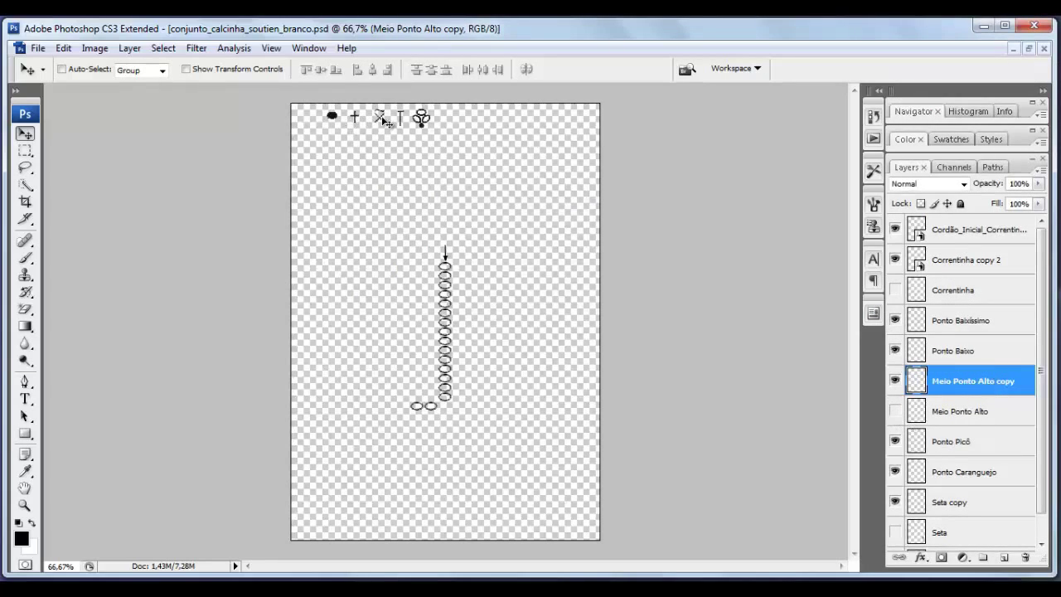
mouse_move(401, 122)
left_mouse_down()
mouse_move(432, 209)
mouse_move(367, 290)
mouse_move(359, 333)
left_mouse_up()
- Rotate the copied T about 90° and place it over the bottom ovals
left_click(186, 70)
left_click_drag(346, 315, 339, 343)
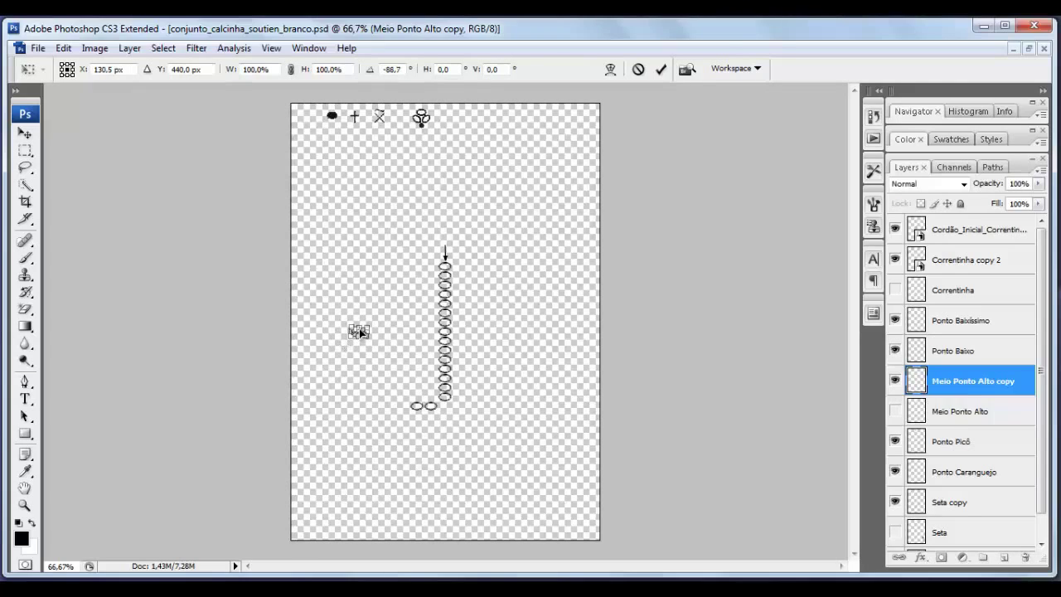
double_click(358, 333)
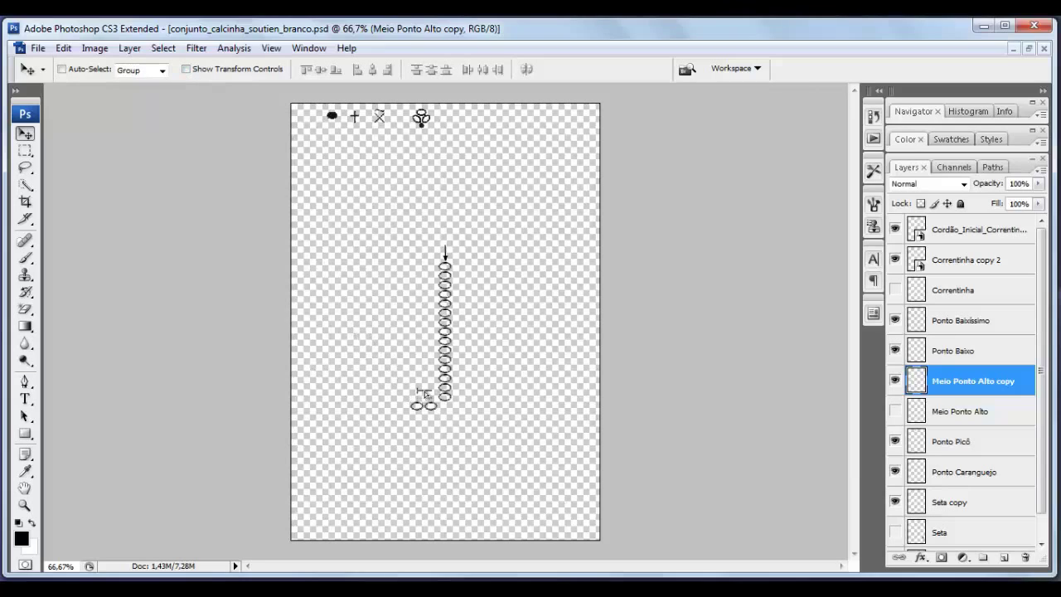
left_click_drag(409, 384, 421, 399)
key("Up")
key("Up")
- Scale the Correntinha copy 2 oval pair to 72.5% beneath the sideways T
key("Left")
left_click(969, 263)
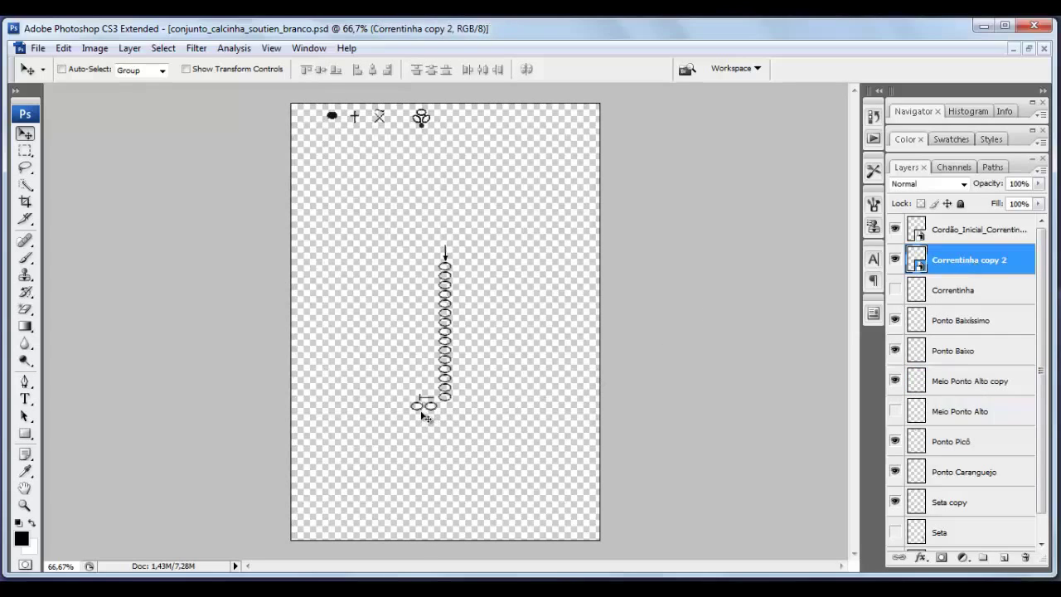
left_click(186, 70)
left_click_drag(405, 412, 414, 414)
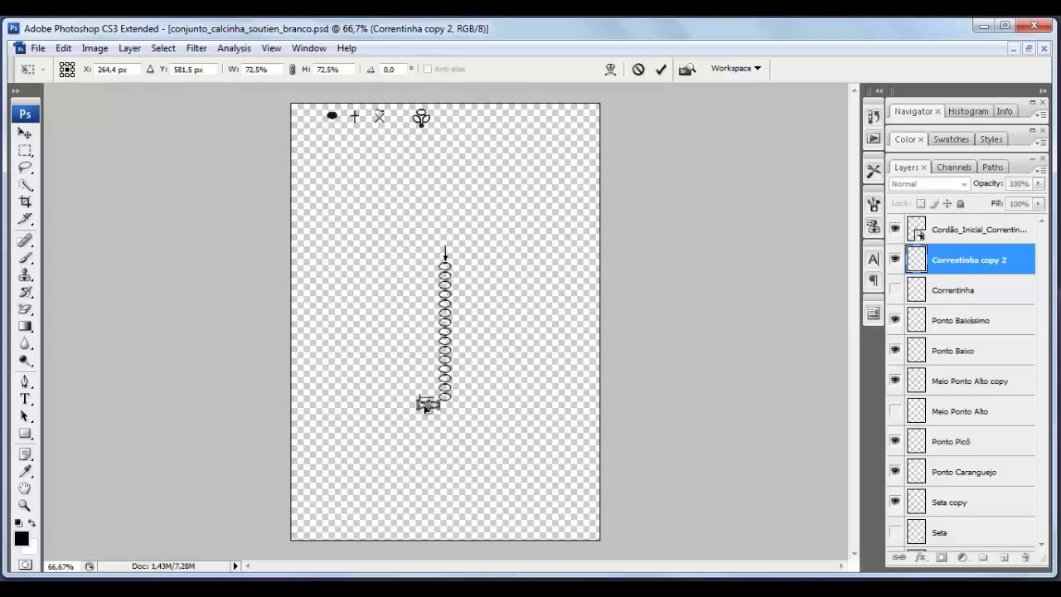
key("Return")
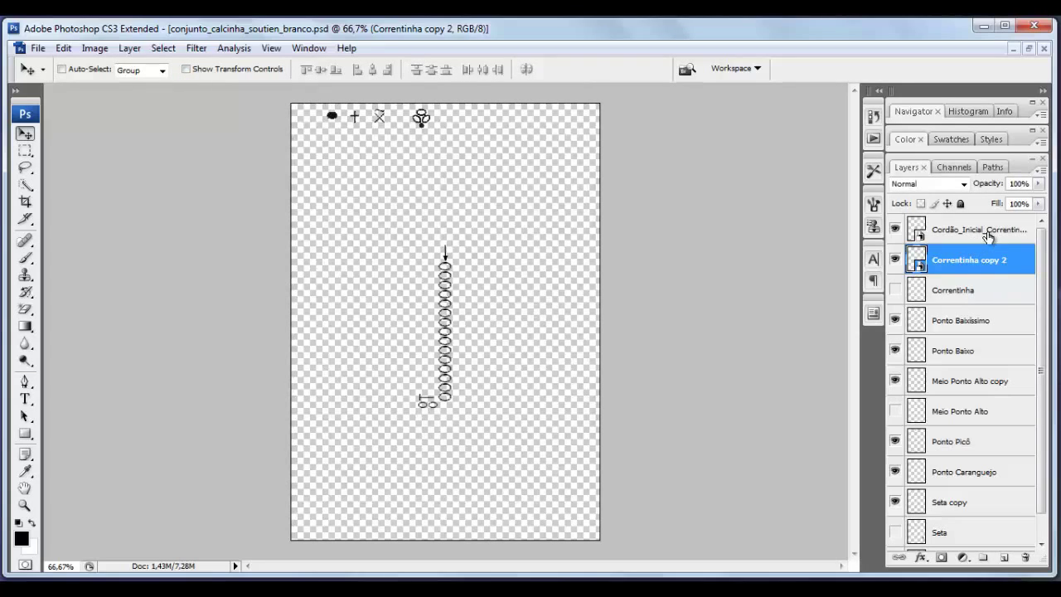
- Combine the selected layer and the chain column layer into one smart object
left_click(985, 236, "ctrl")
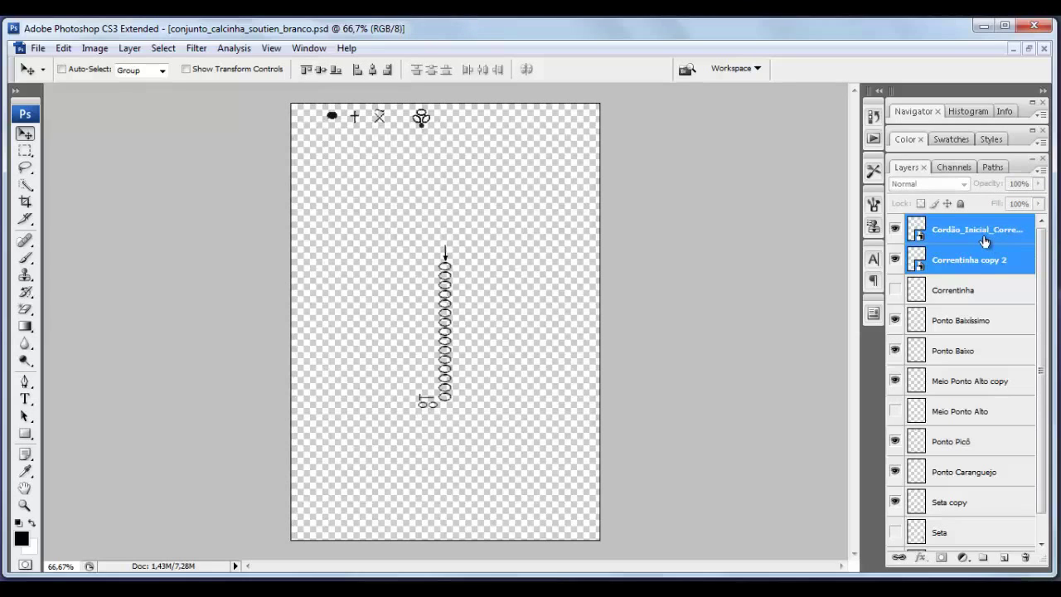
right_click(982, 235)
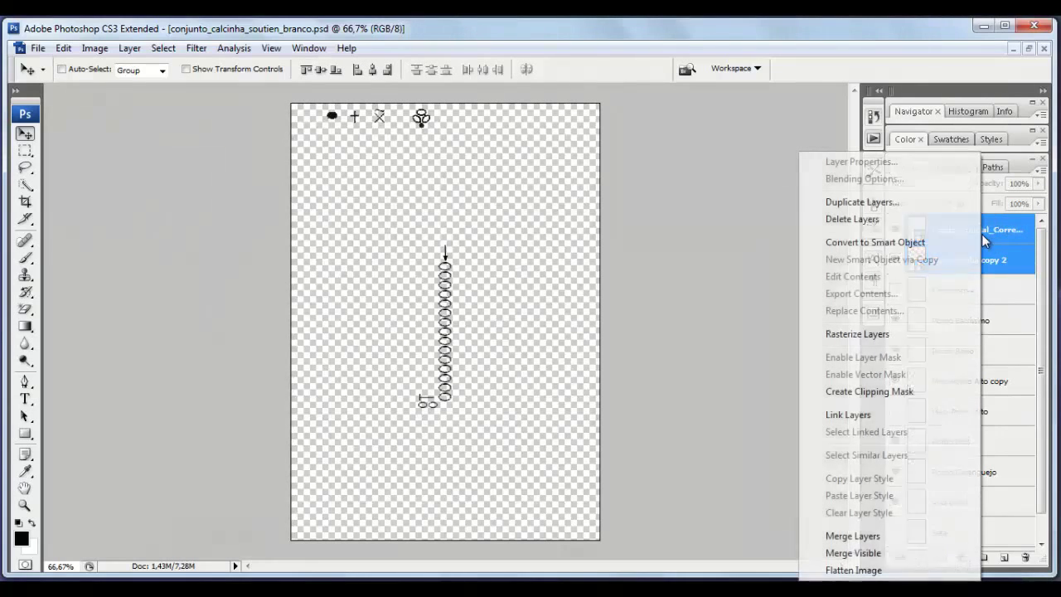
left_click(875, 242)
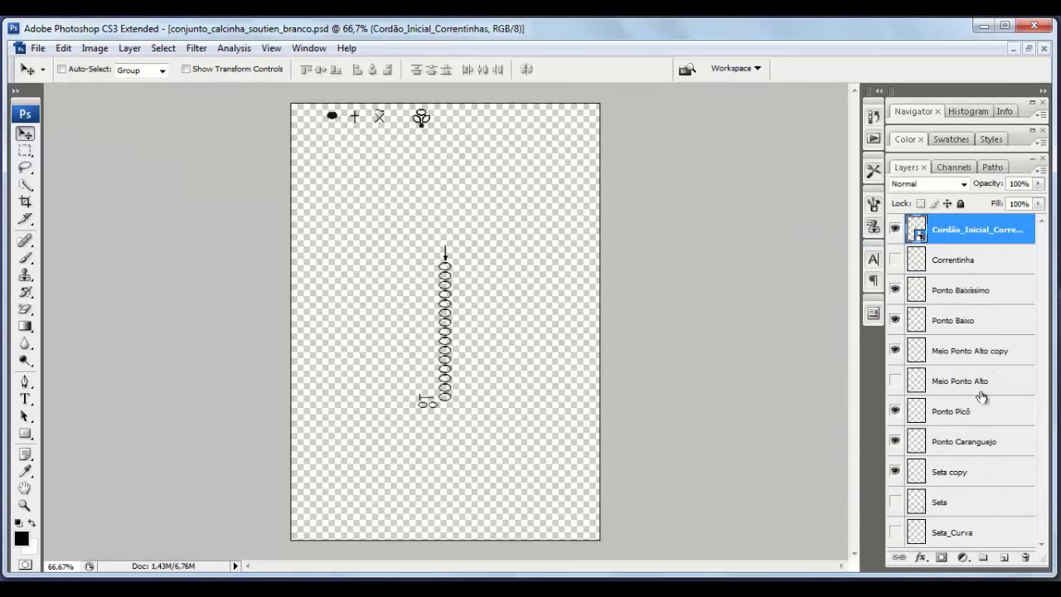
- Duplicate the stitch as Meio Ponto Alto copy 2 and position it above the first
left_click(966, 354)
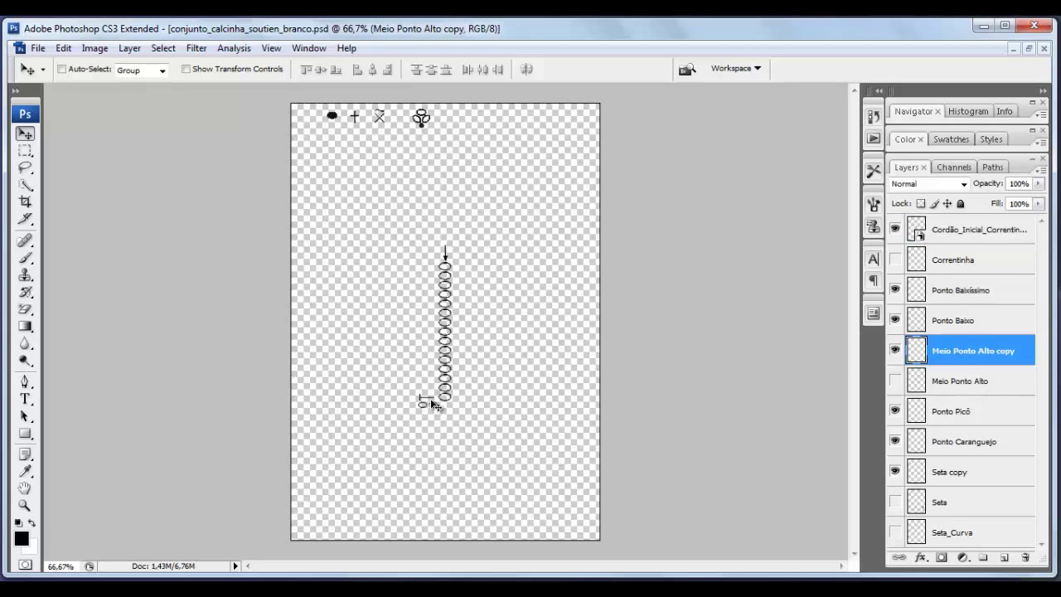
right_click(962, 354)
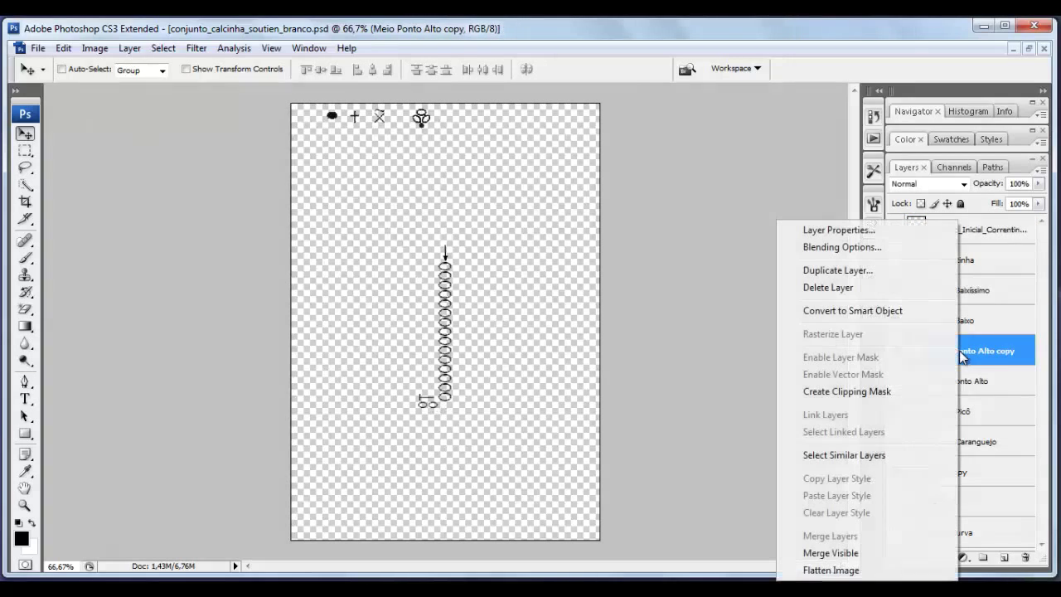
left_click(837, 270)
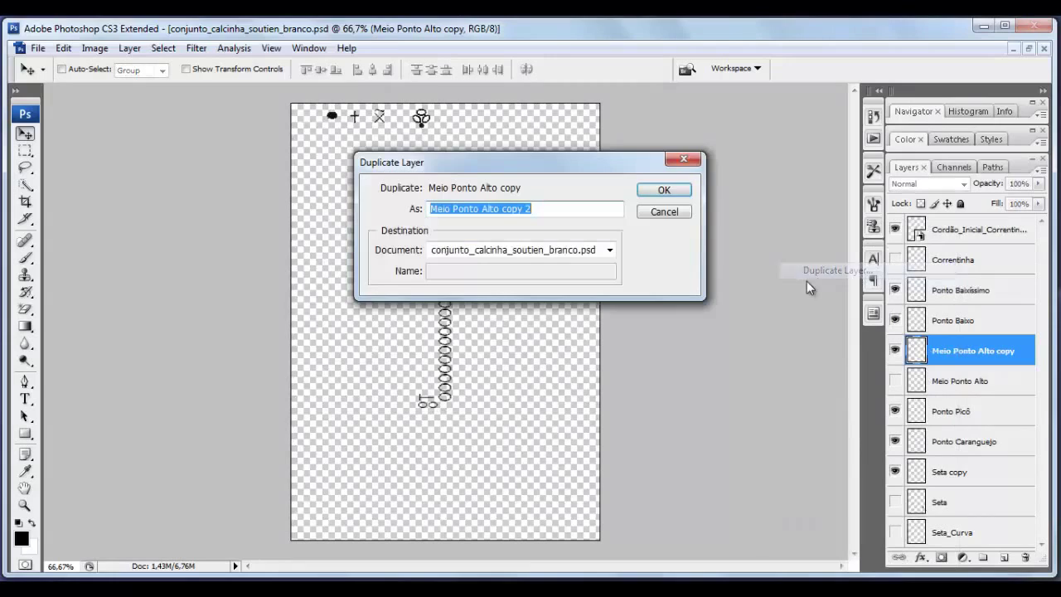
left_click(667, 189)
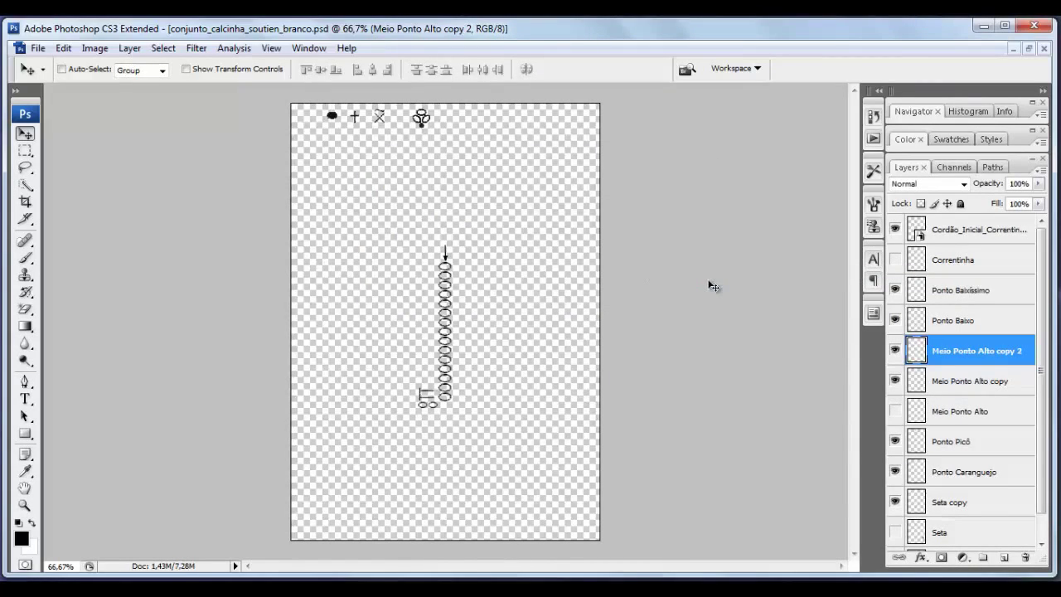
key("ctrl+shift+t")
- Duplicate the two stitch layers and move the new pair up the column
left_click(984, 382, "shift")
right_click(978, 355)
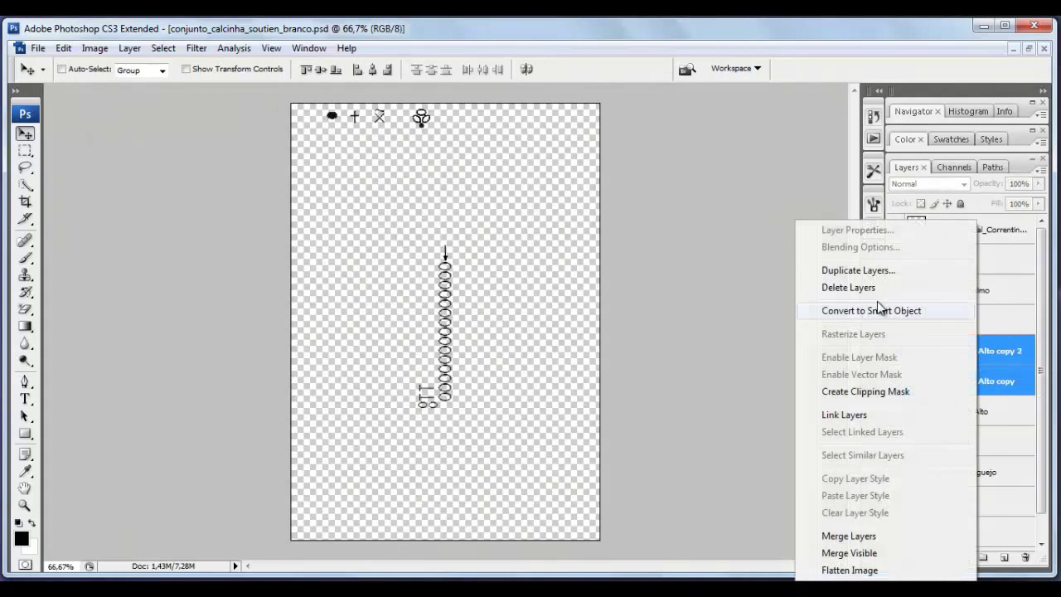
left_click(857, 270)
left_click(678, 192)
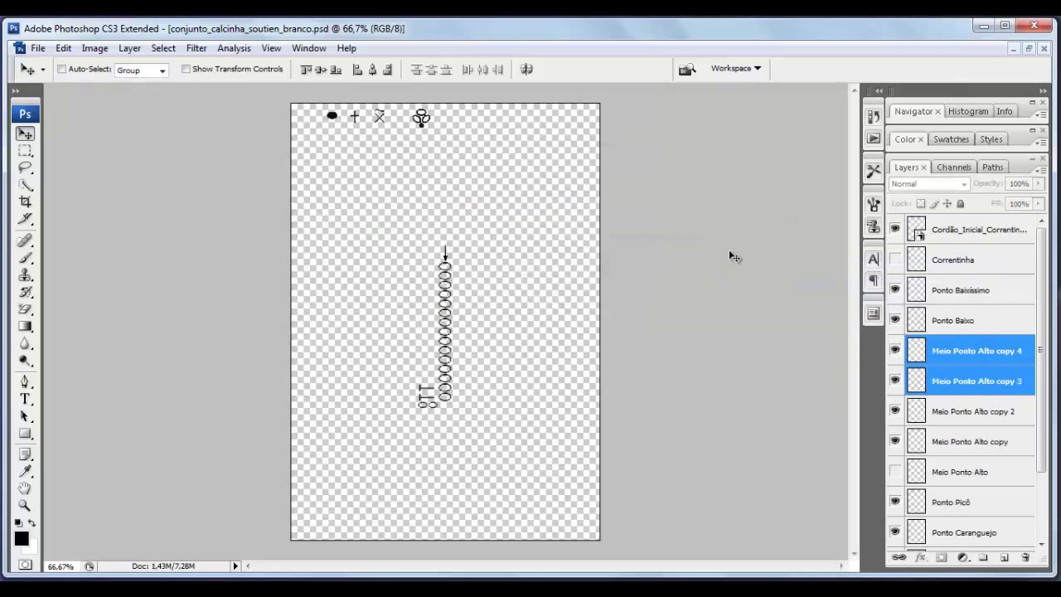
key("shift+Up")
key("shift+Up")
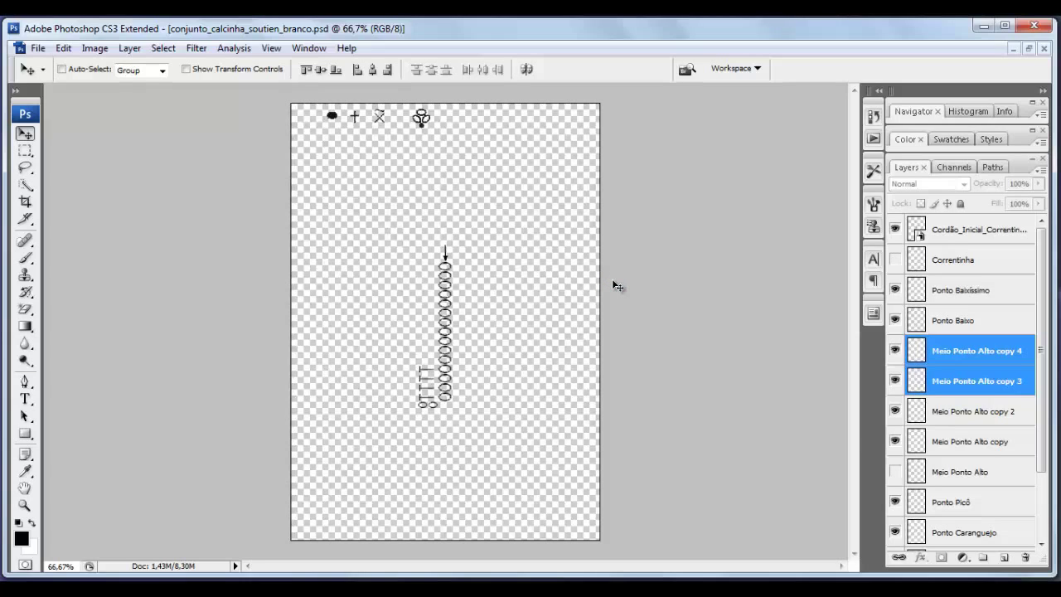
- Duplicate the four stitch layers and shift the new batch above the others
left_click(999, 412, "shift")
left_click(1005, 450, "shift")
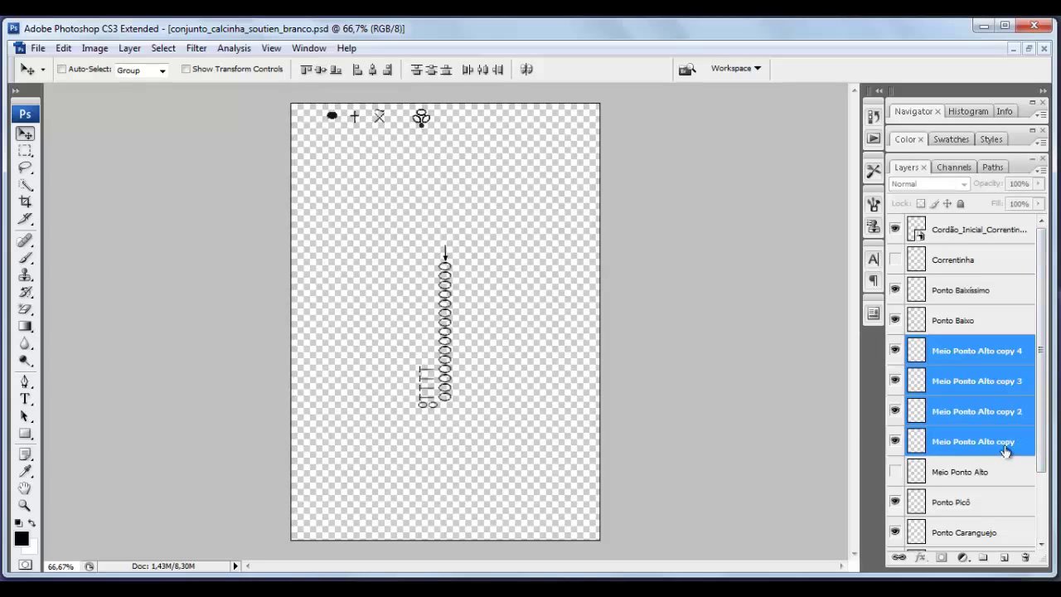
right_click(968, 409)
left_click(943, 91)
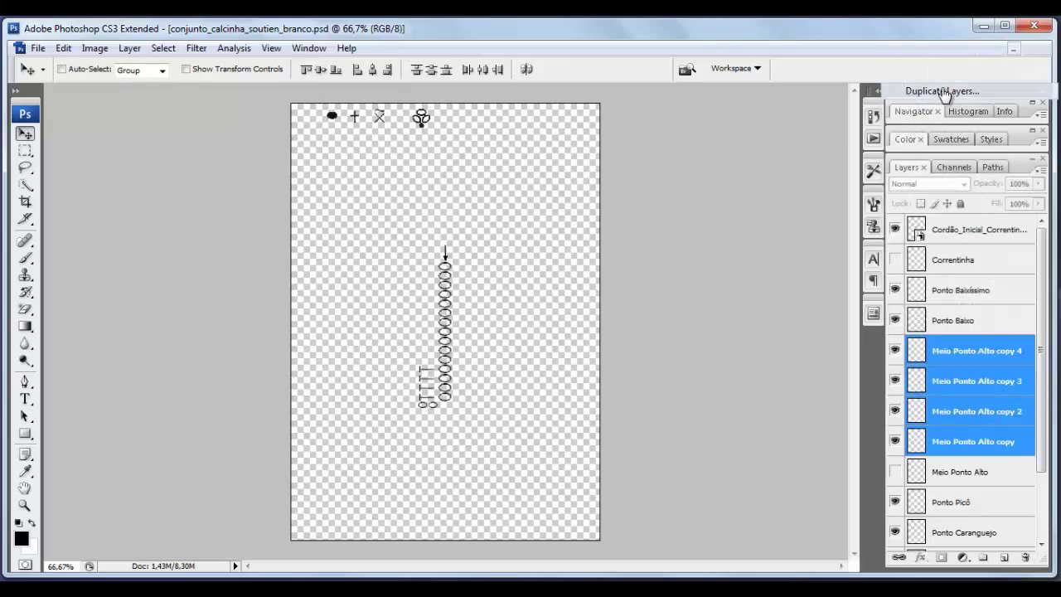
key("Return")
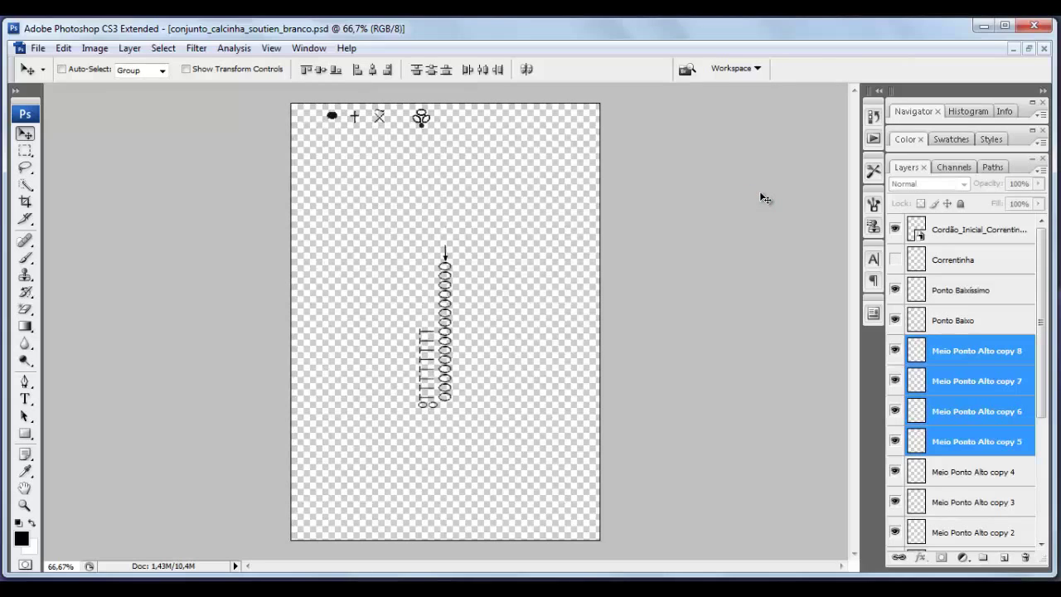
key("Up")
key("Up")
- Duplicate the eight stitch layers and move them up to the chain's top
scroll(1017, 481, "down", 1)
left_click(997, 419, "shift")
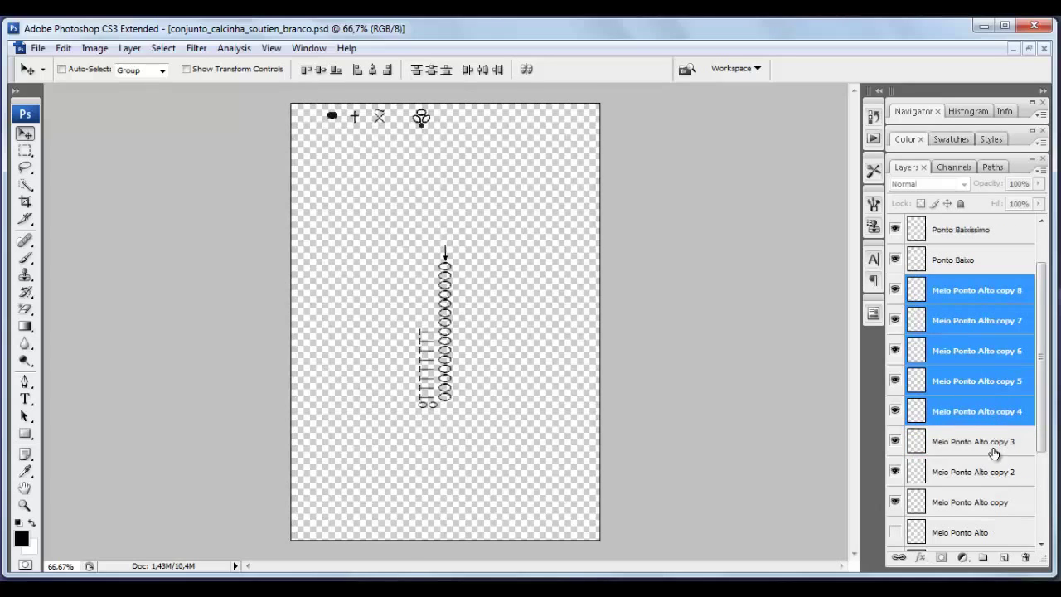
left_click(994, 447, "shift")
left_click(995, 472, "shift")
left_click(1005, 513, "shift")
right_click(981, 439)
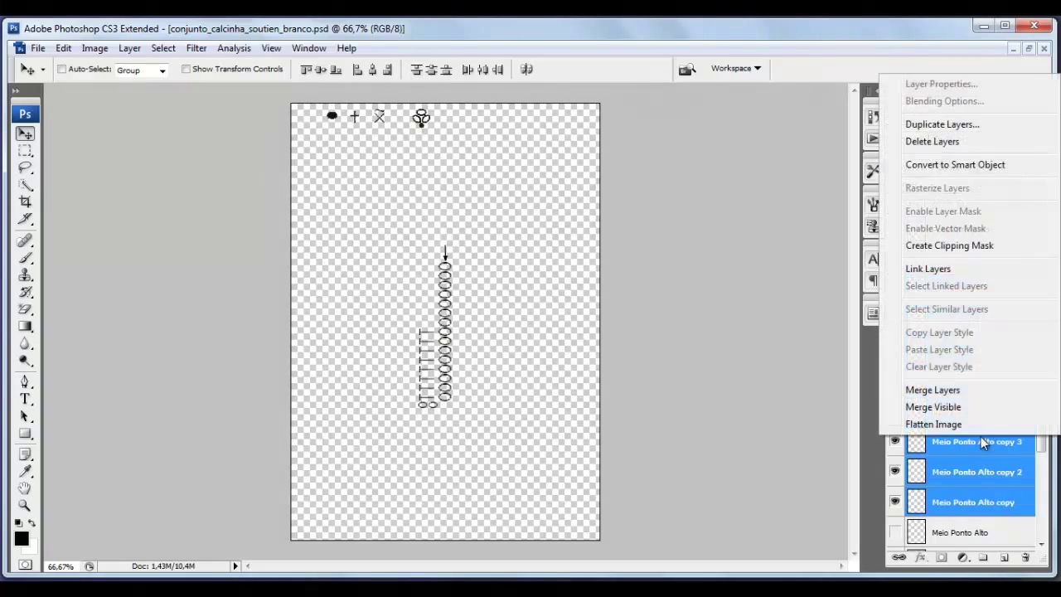
left_click(953, 130)
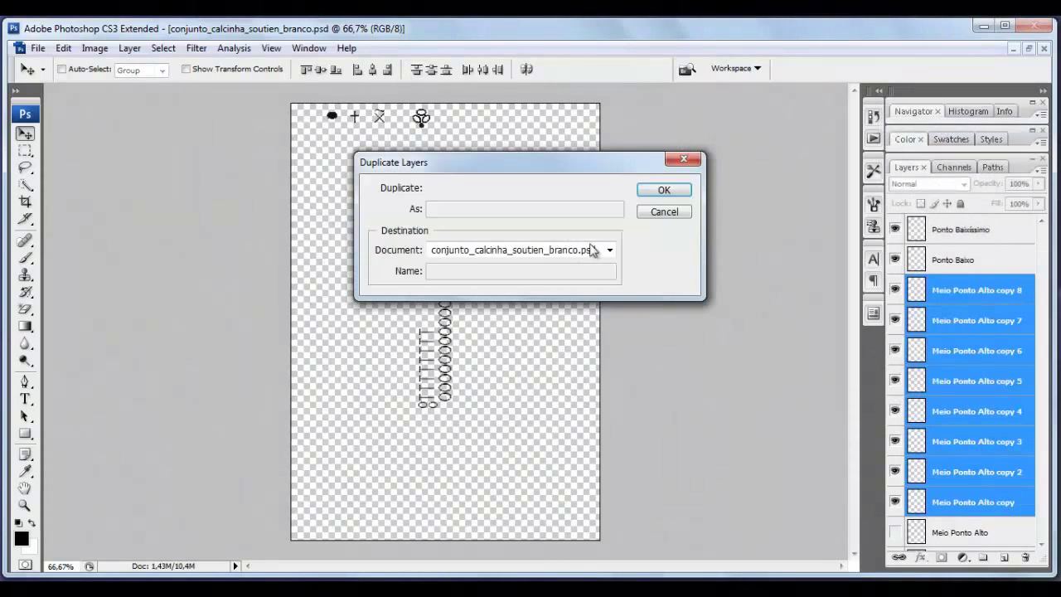
left_click(664, 192)
key("shift+Up")
key("shift+Up")
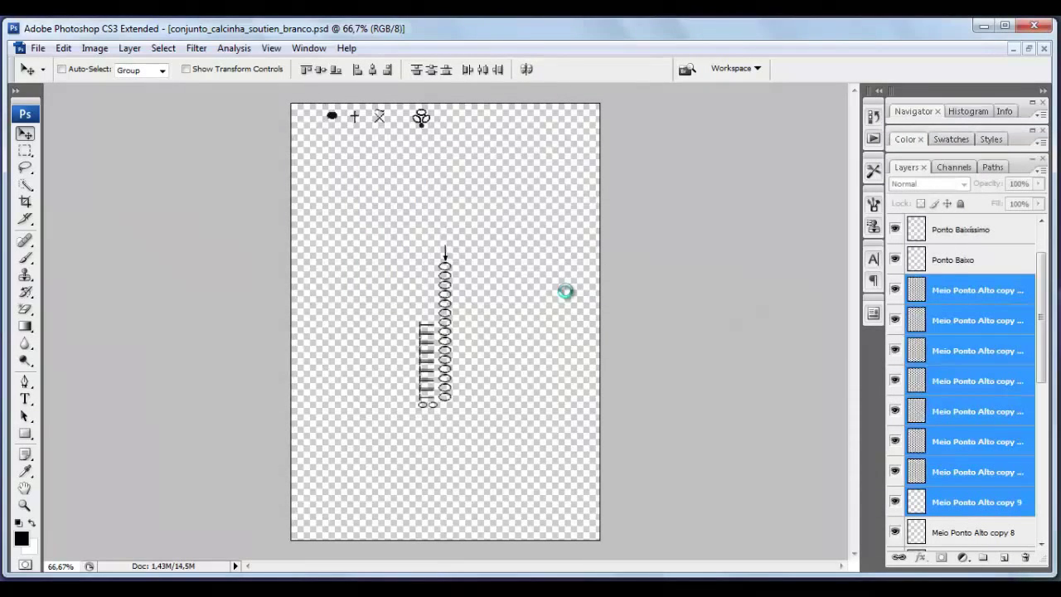
key("shift+Up")
key("shift+Up")
key("shift+Up")
key("shift+Up")
key("shift+Up")
key("shift+Up")
key("shift+Up")
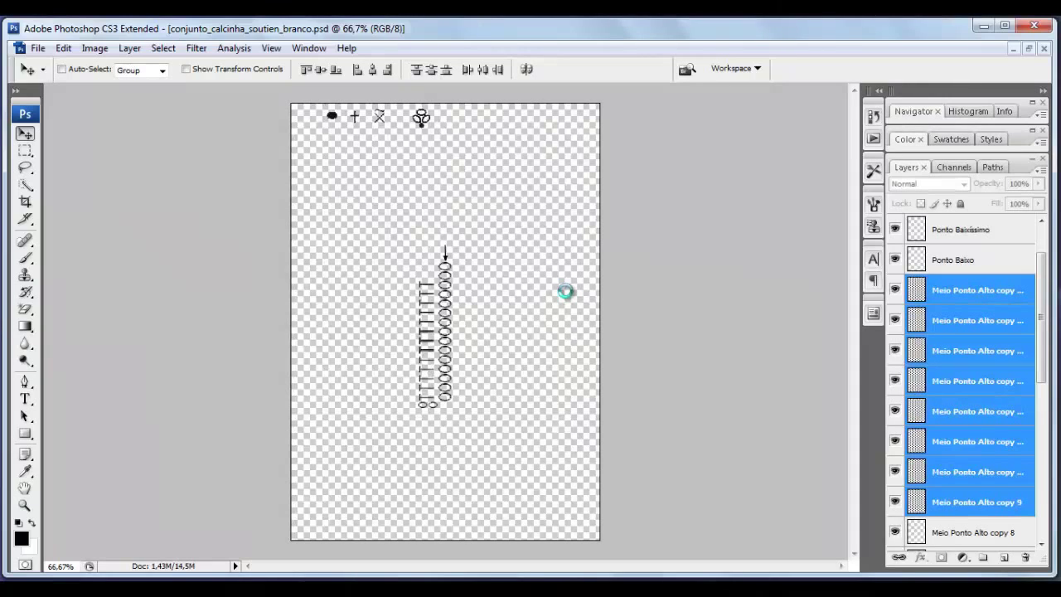
key("shift+Up")
key("shift+Up")
key("shift+Up")
key("shift+Up")
key("shift+Up")
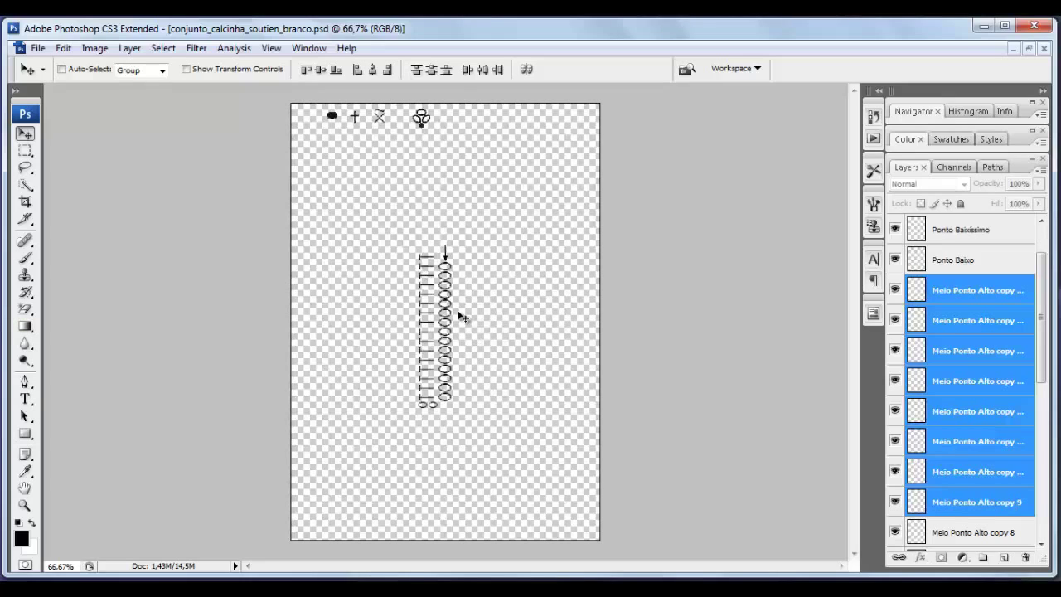
- Zoom into the stitch column at 200%, then return to 100%
left_click(25, 506)
left_click(64, 69)
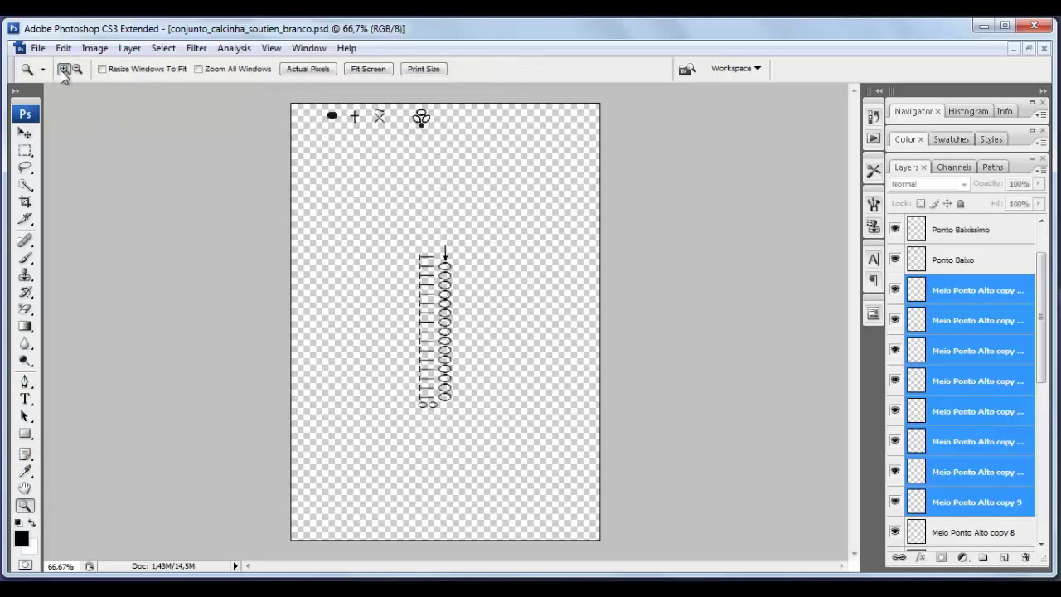
left_click(437, 329)
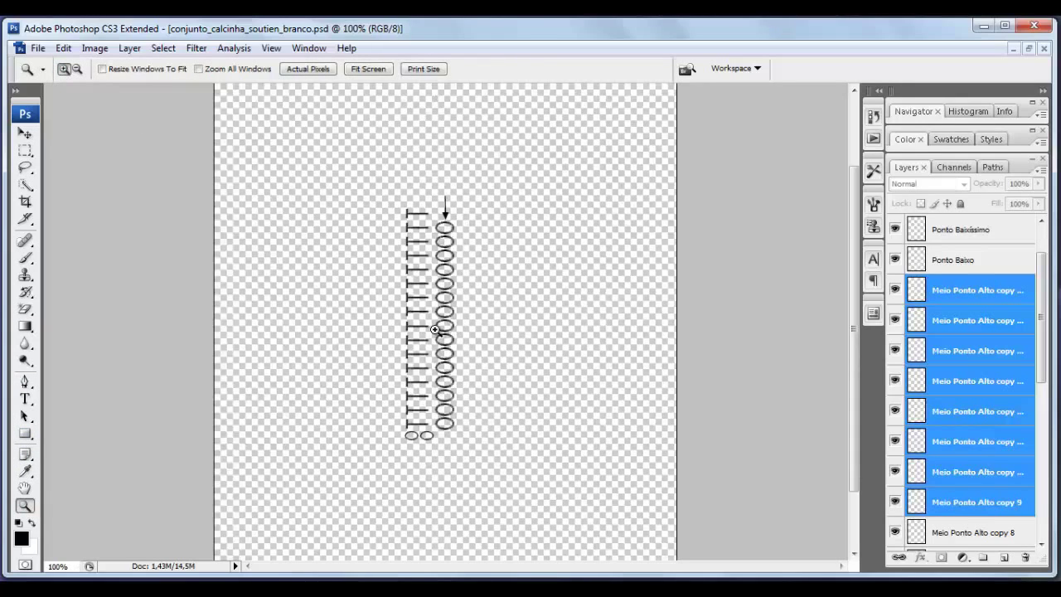
left_click(434, 330)
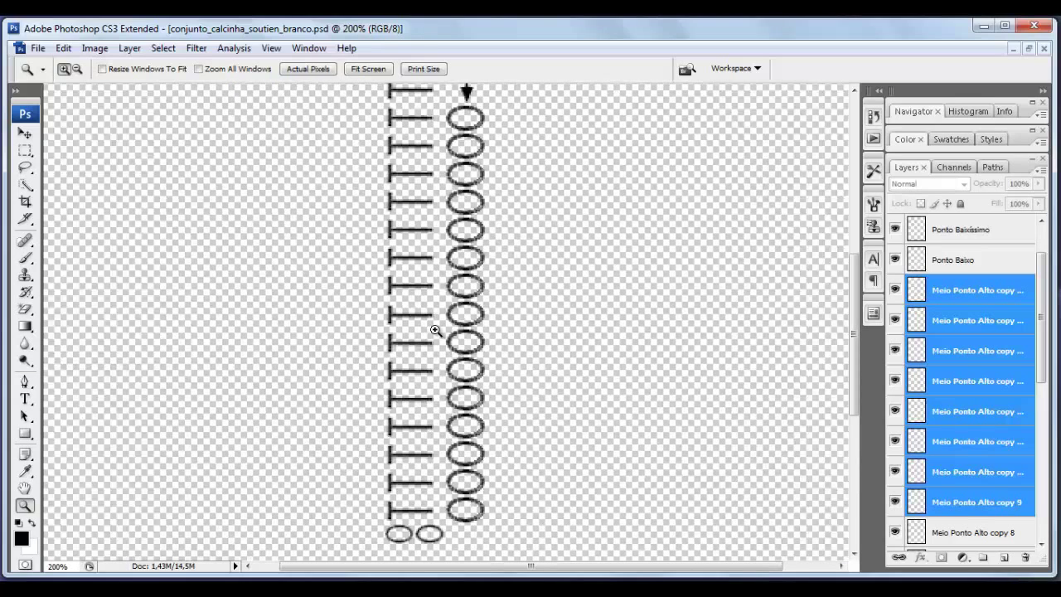
left_click(77, 69)
left_click(450, 222)
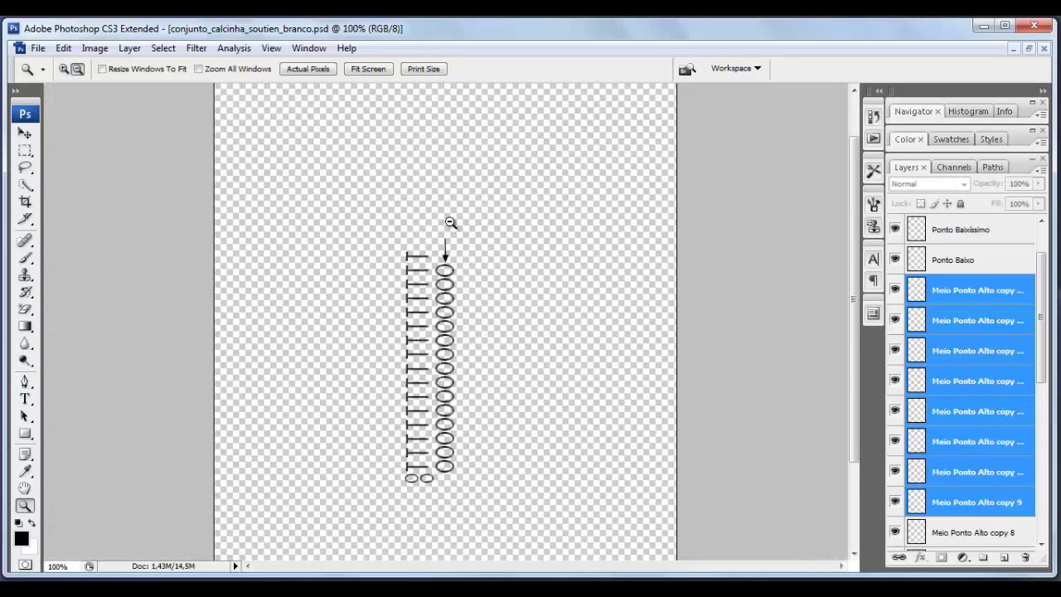
- Show transform controls with the Move tool and select Meio Ponto Alto copy 16
left_click(25, 133)
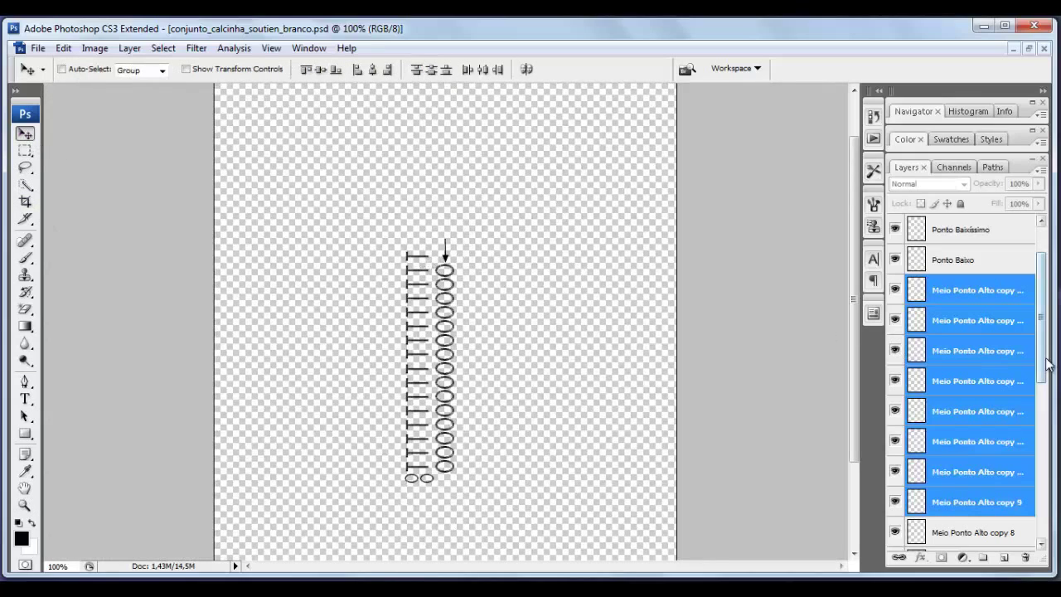
left_click(999, 504)
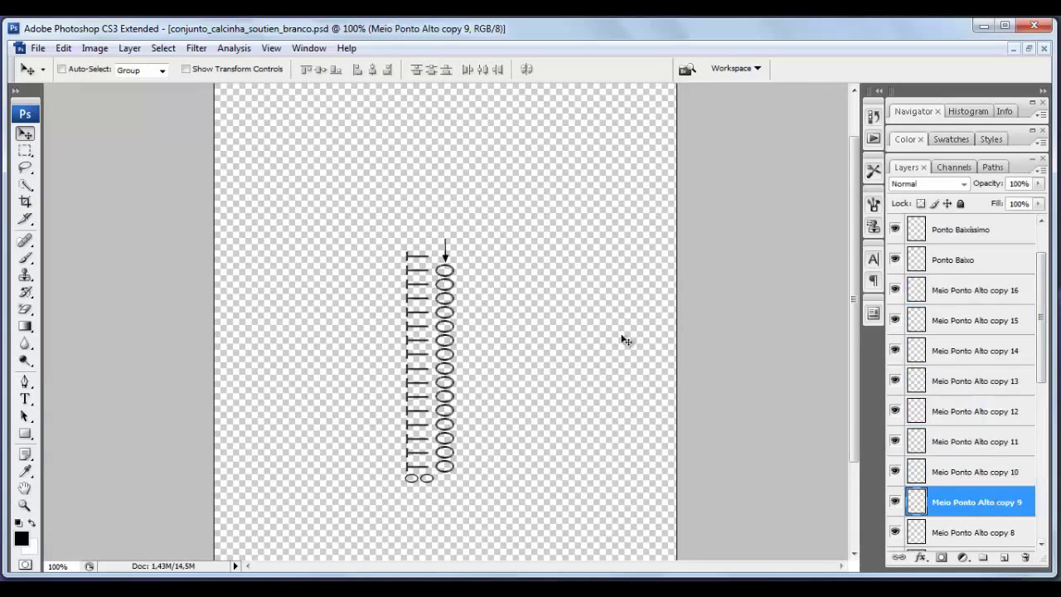
left_click(186, 69)
left_click(996, 297)
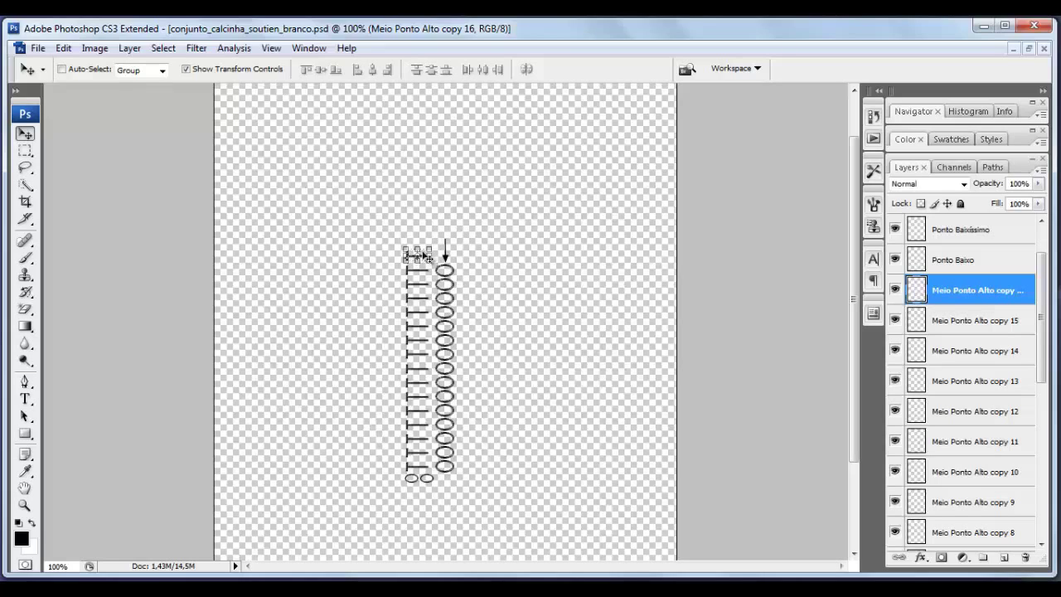
- Rotate the top stitch, Meio Ponto Alto copy 16, to 29.1° and commit
left_click_drag(395, 240, 405, 234)
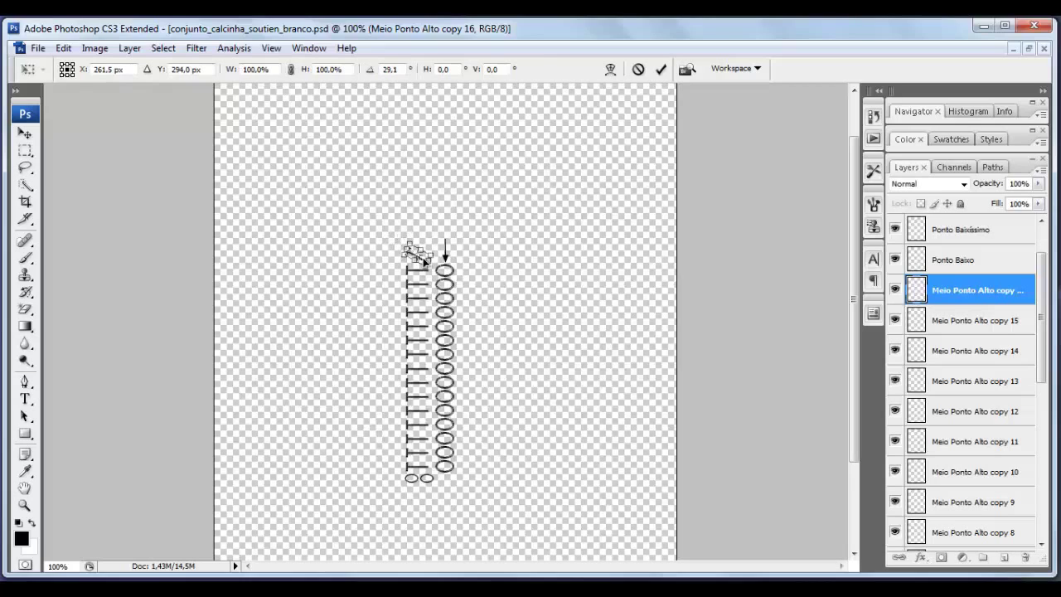
left_click_drag(425, 260, 425, 264)
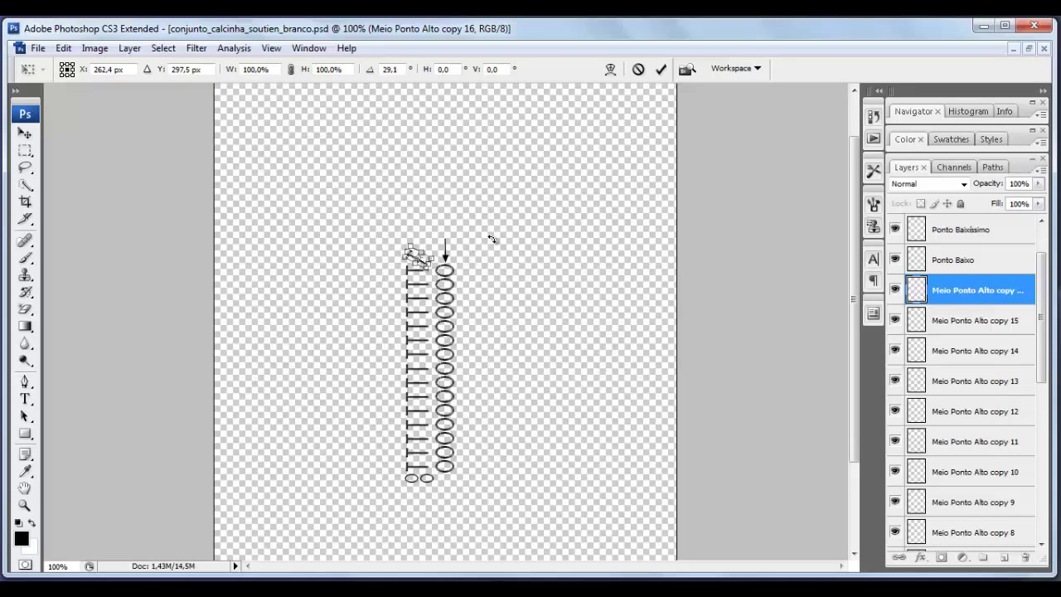
key("Down")
key("Down")
key("Down")
key("Down")
key("Right")
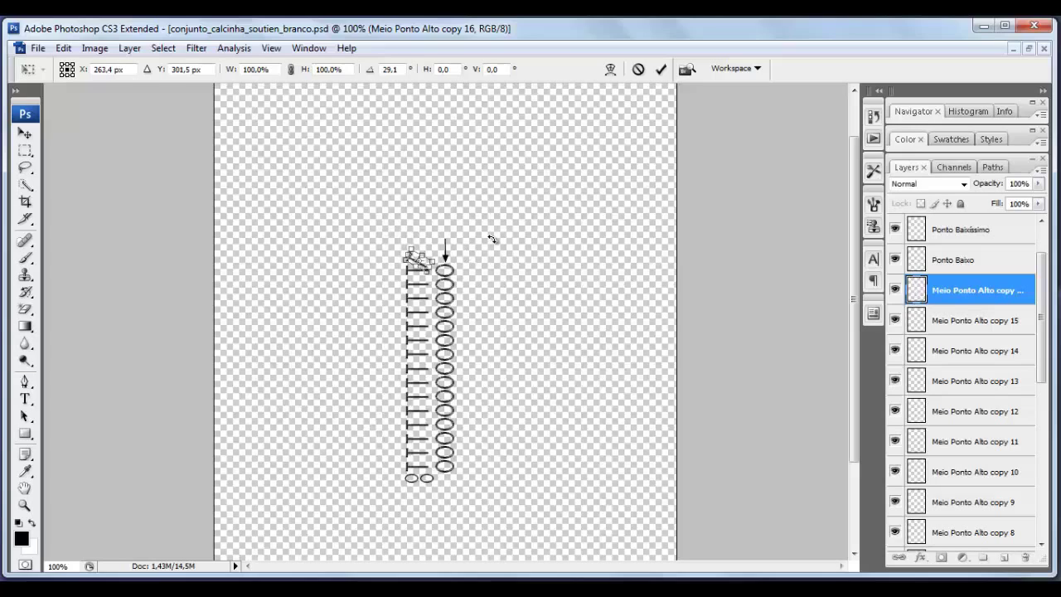
double_click(419, 262)
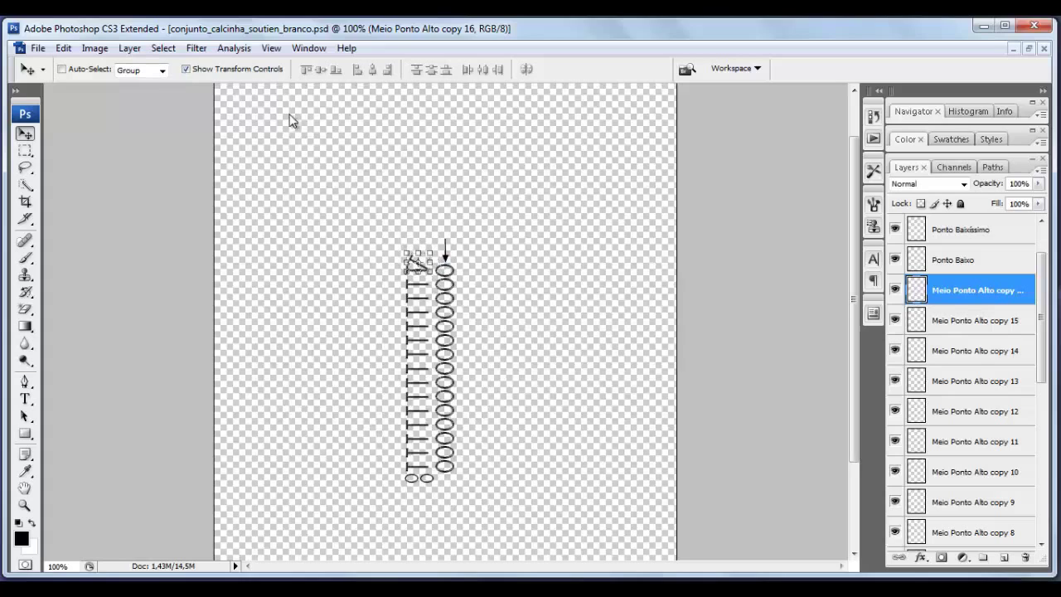
- Move the tilted stitch onto the top oval beside the arrow
left_click(187, 69)
left_click_drag(429, 275, 448, 275)
left_click_drag(411, 276, 420, 272)
left_click(187, 70)
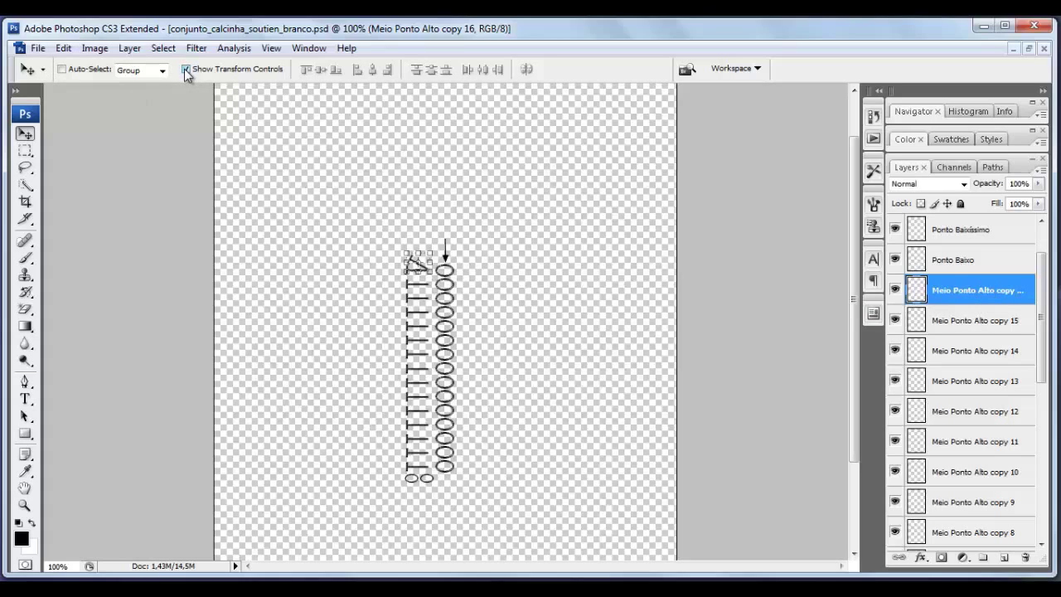
left_click(999, 357)
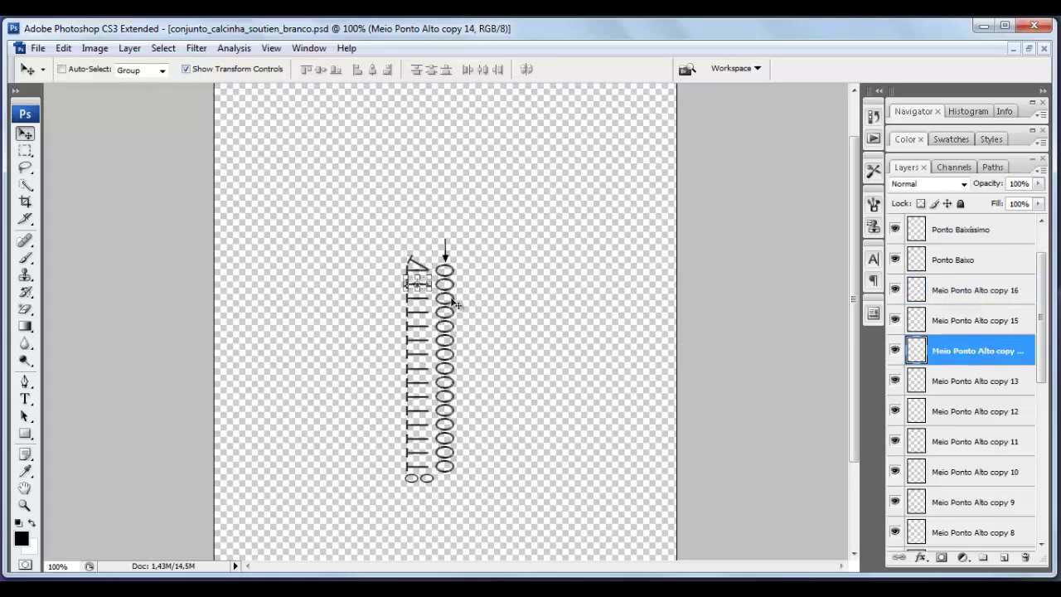
left_click(996, 419)
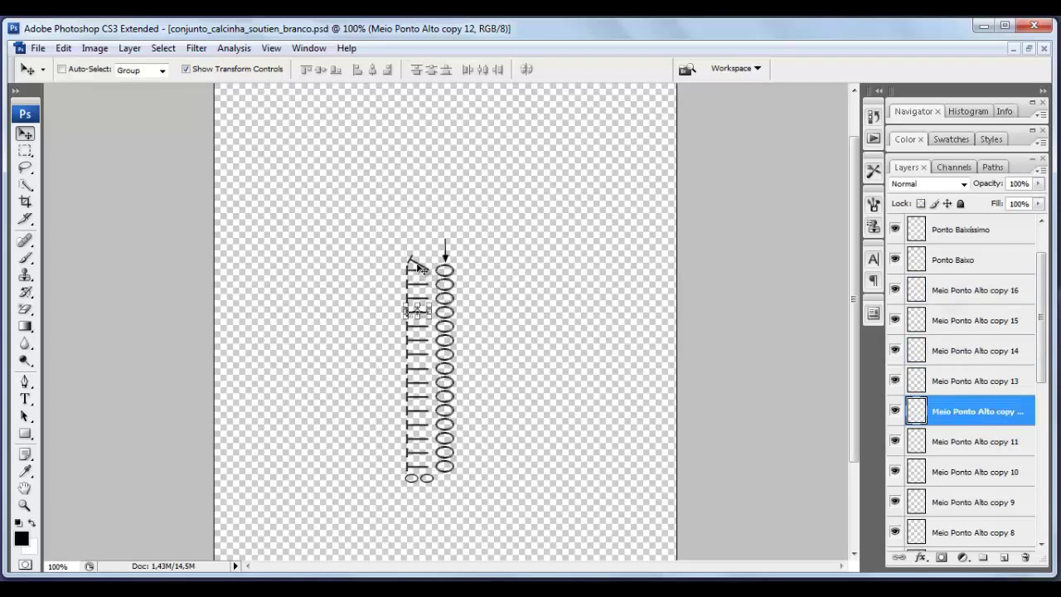
- Merge Meio Ponto Alto copy 16 and copy 15 into one smart object
left_click(991, 295)
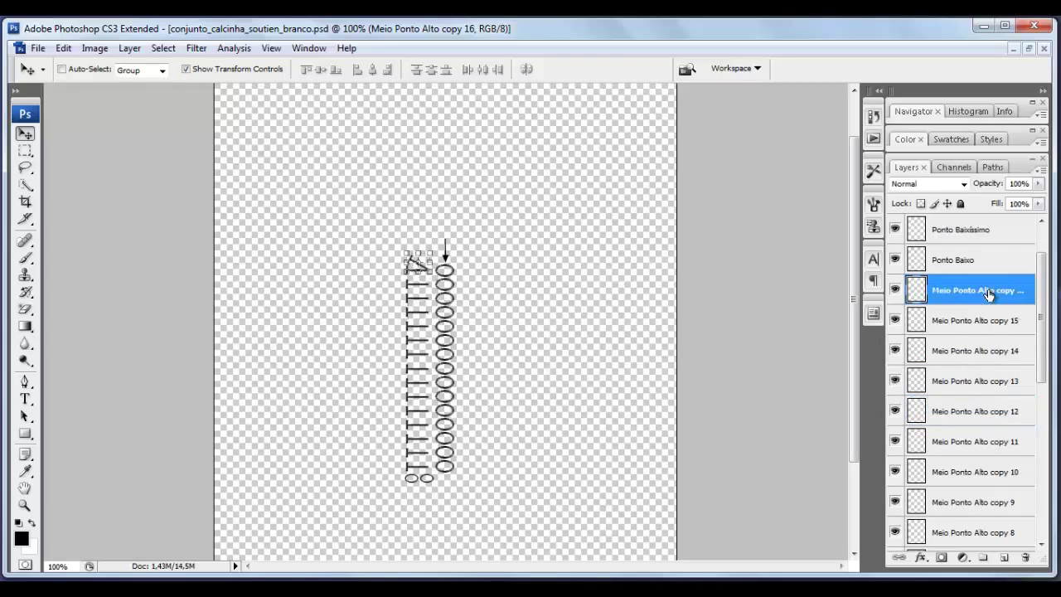
left_click(992, 323, "shift")
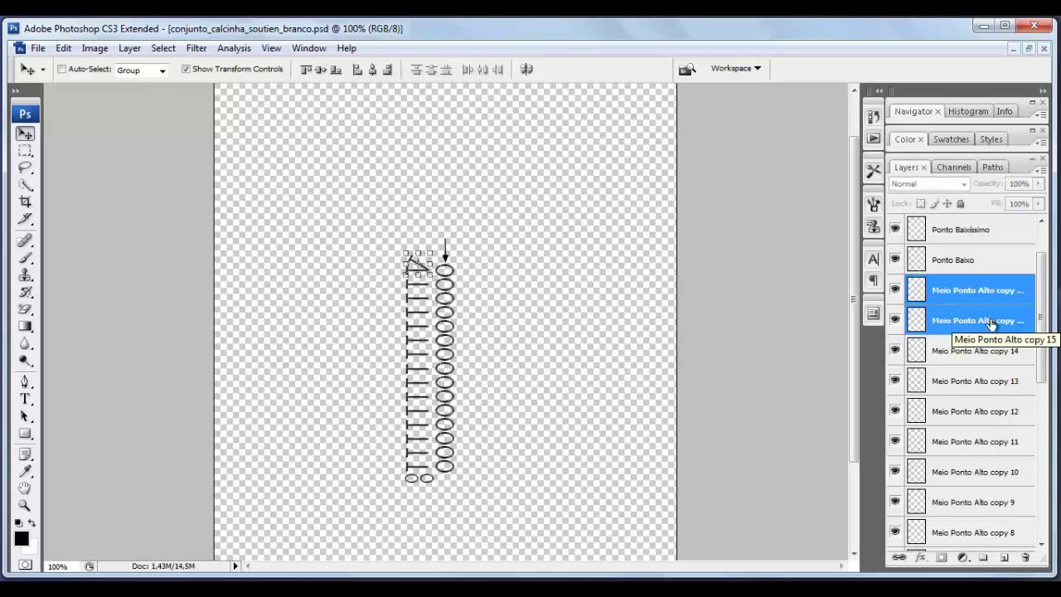
right_click(989, 322)
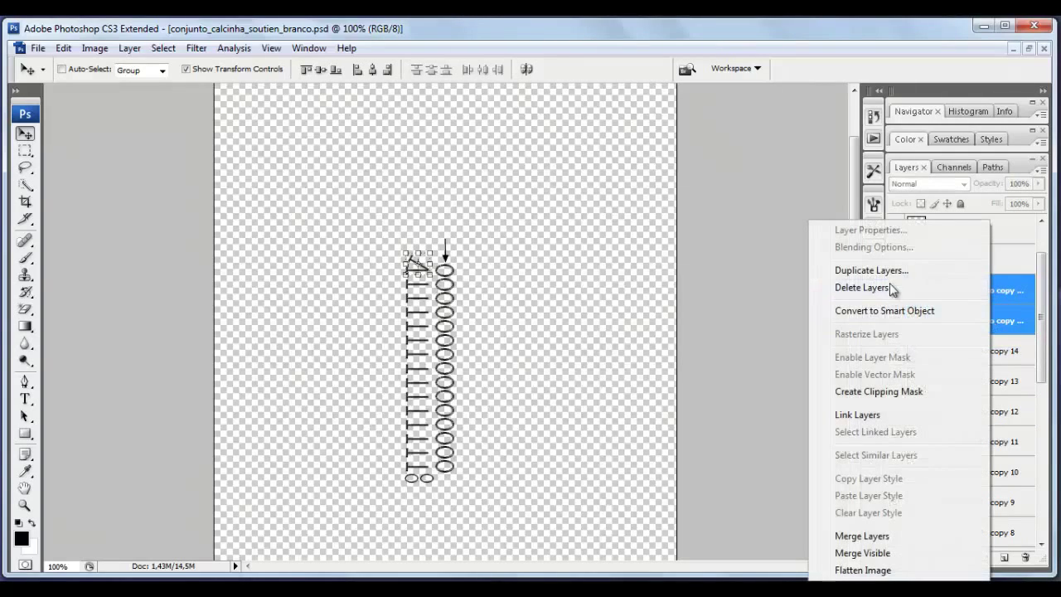
left_click(897, 310)
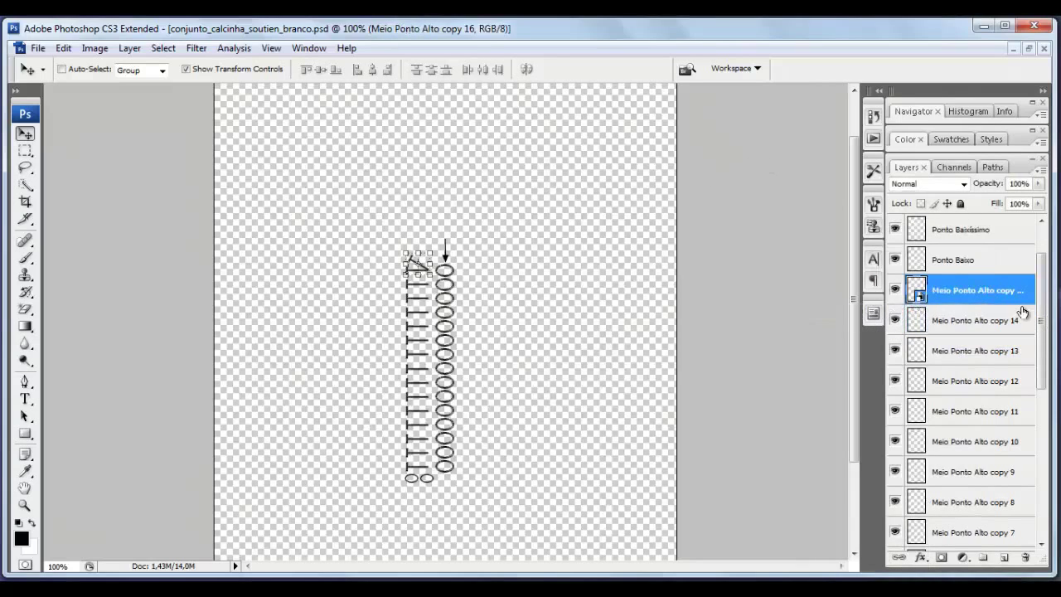
- Duplicate the smart object as copy 17 and move it right of the arrow
right_click(971, 297)
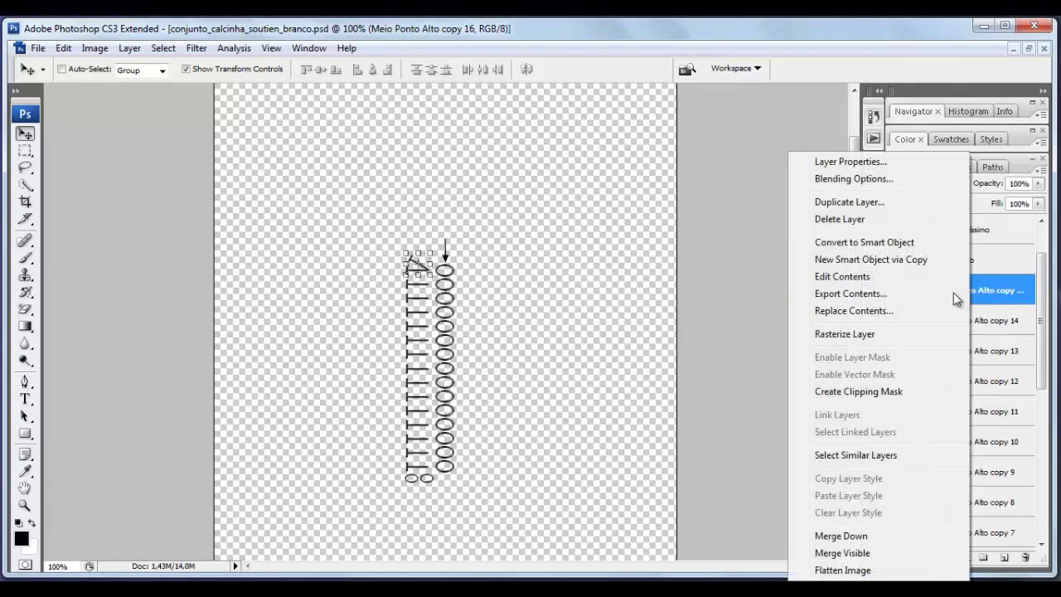
left_click(856, 212)
left_click(663, 192)
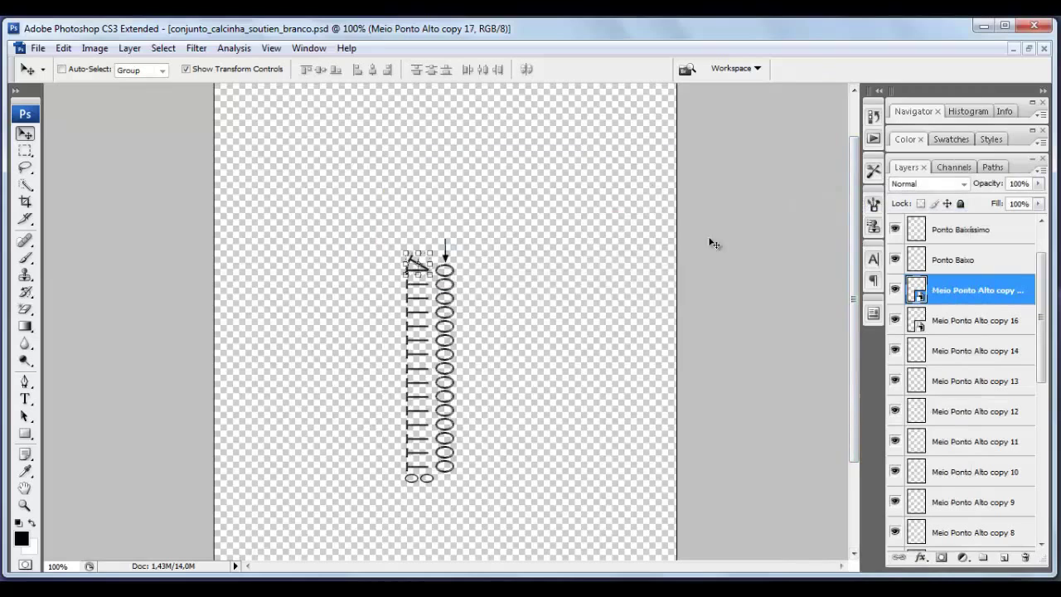
mouse_move(416, 264)
left_mouse_down()
mouse_move(535, 258)
mouse_move(533, 277)
mouse_move(537, 263)
mouse_move(503, 270)
mouse_move(515, 265)
left_mouse_up()
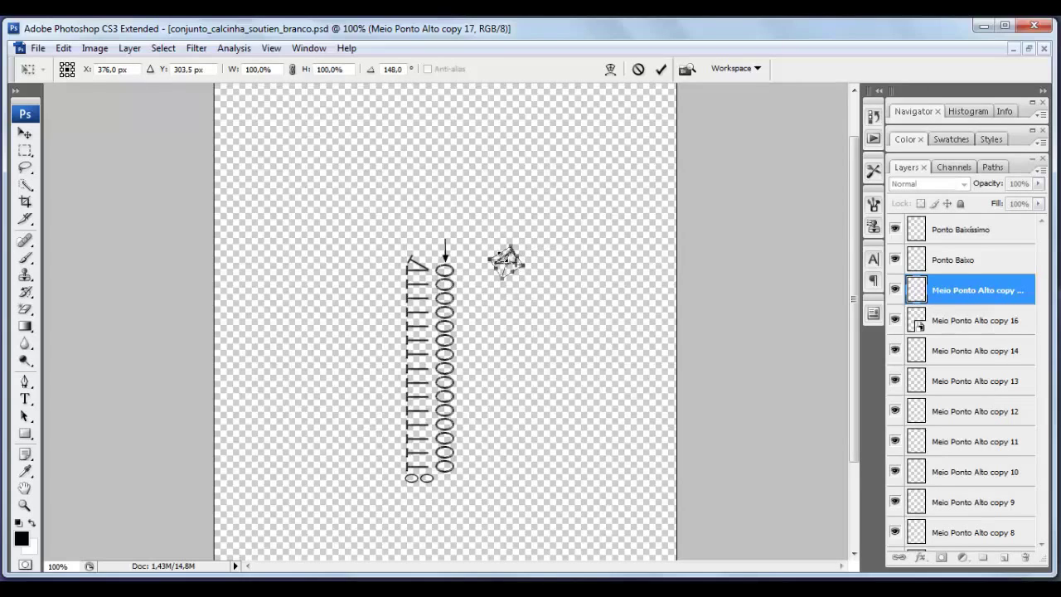
- Apply the pending transform, then rotate Meio Ponto Alto copy 17 slightly and apply it
left_click(25, 150)
left_click(507, 231)
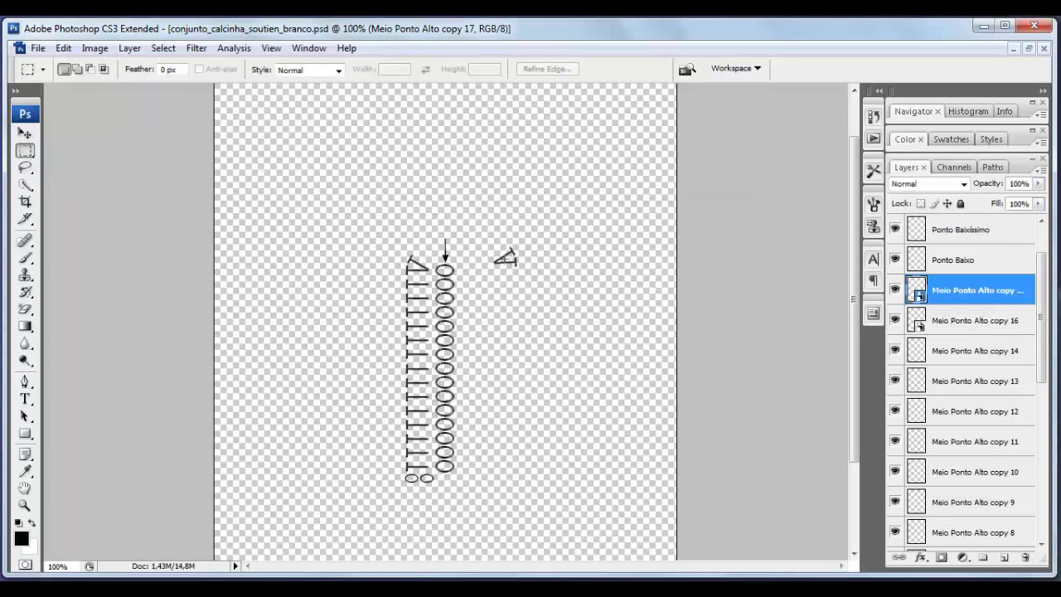
left_click(25, 132)
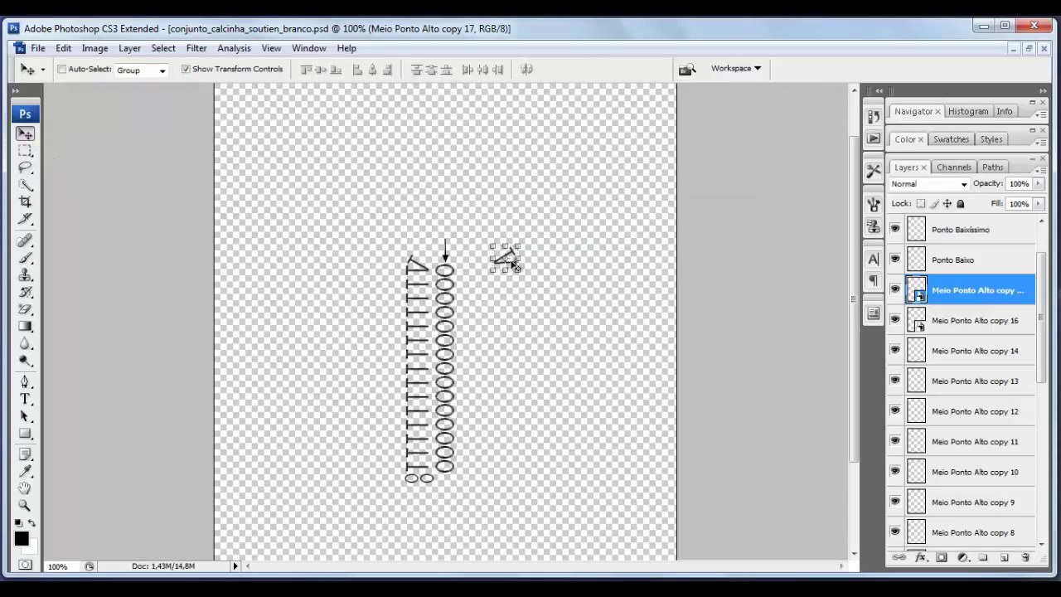
left_click_drag(513, 263, 517, 259)
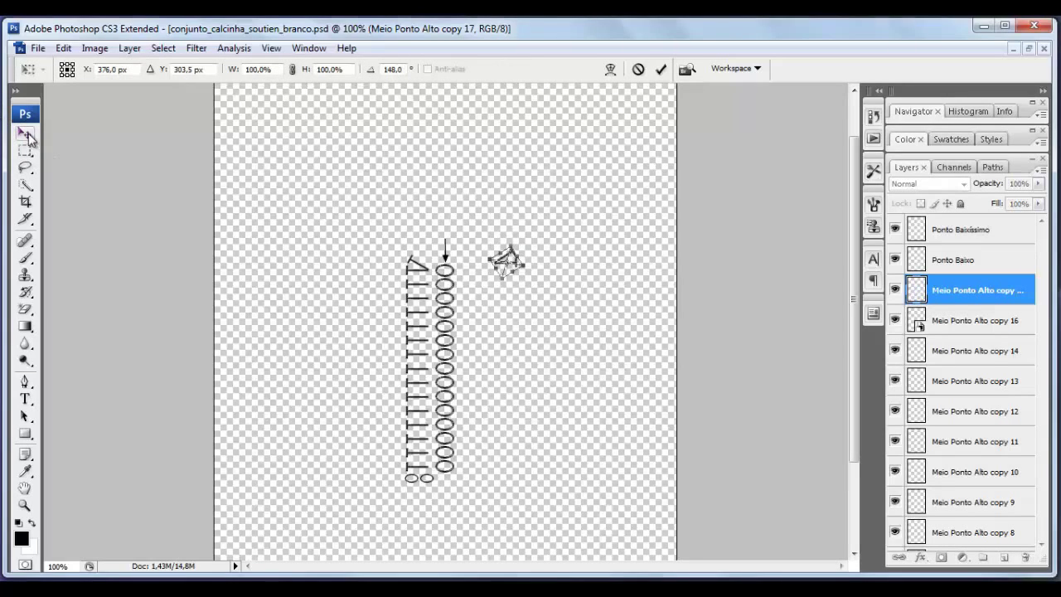
left_click(28, 135)
left_click(514, 233)
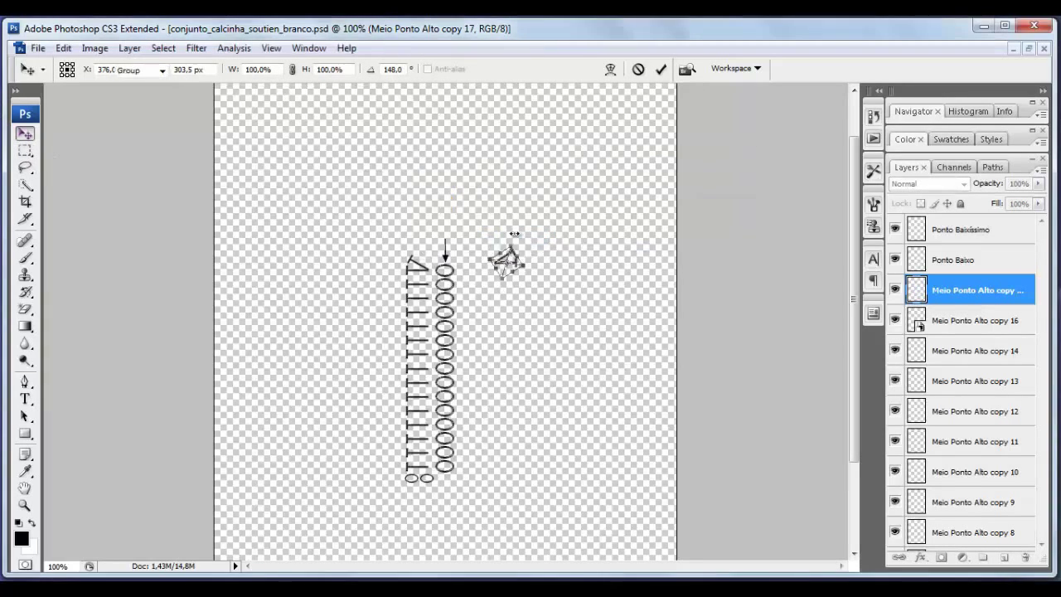
- Flip and narrow copy 17 so it mirrors the tilted left stitch
key("ctrl+t")
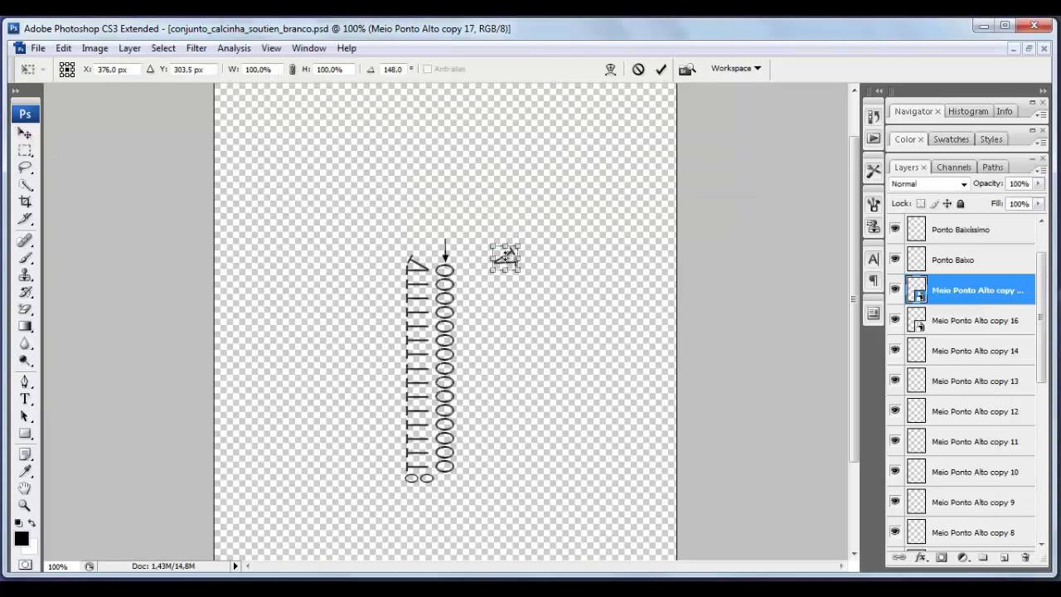
mouse_move(507, 256)
left_mouse_down()
mouse_move(493, 273)
mouse_move(513, 248)
mouse_move(514, 260)
left_mouse_up()
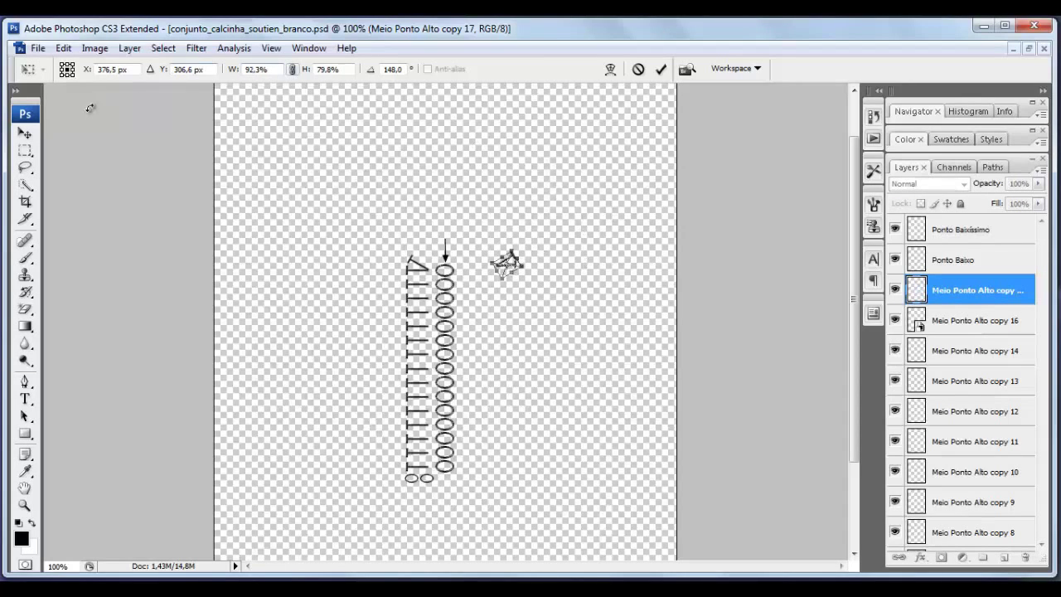
left_click(25, 133)
left_click(489, 235)
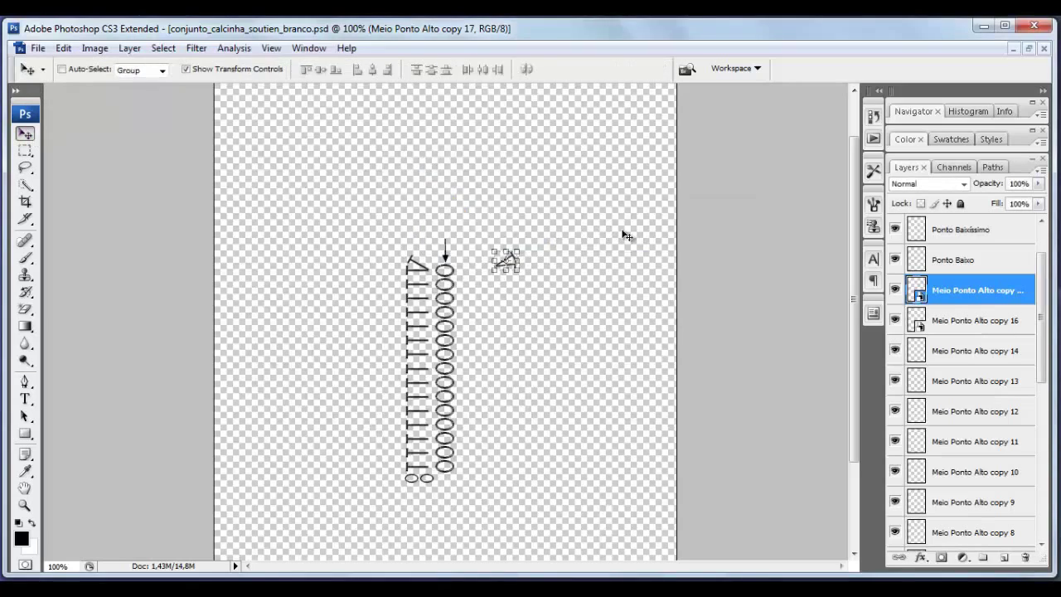
- Nudge the mirrored stitch left toward the chain, beside the arrow
key("shift+Left")
key("shift+Left")
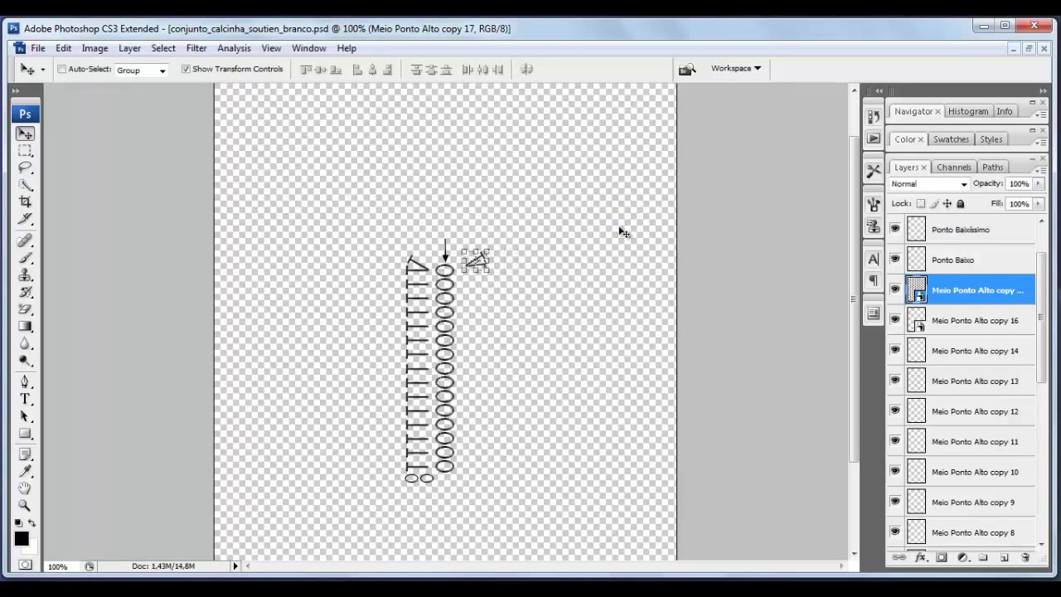
key("Down")
key("Down")
key("Down")
key("Down")
key("Left")
key("Left")
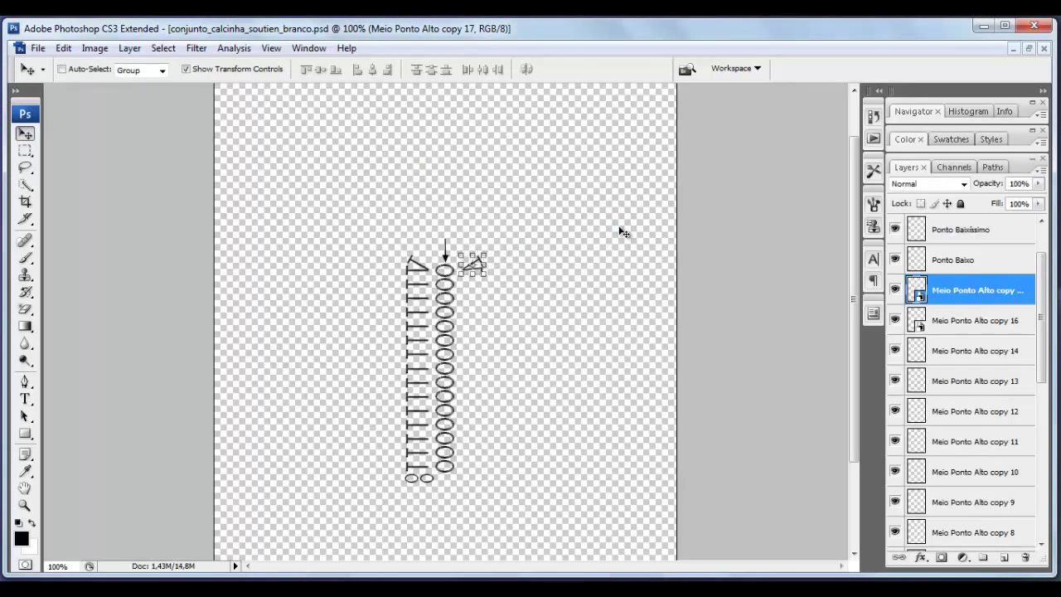
key("Left")
key("Left")
key("Left")
key("Left")
key("Left")
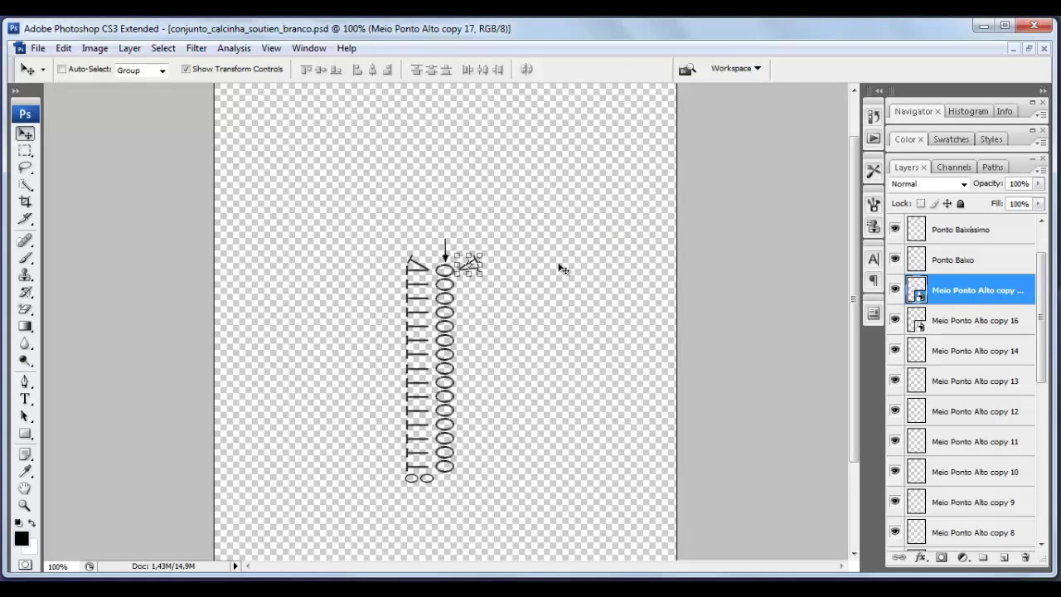
left_click(186, 70)
left_click(187, 70)
- Enlarge the mirrored stitch slightly, apply it, and turn off Show Transform Controls
left_click(479, 256)
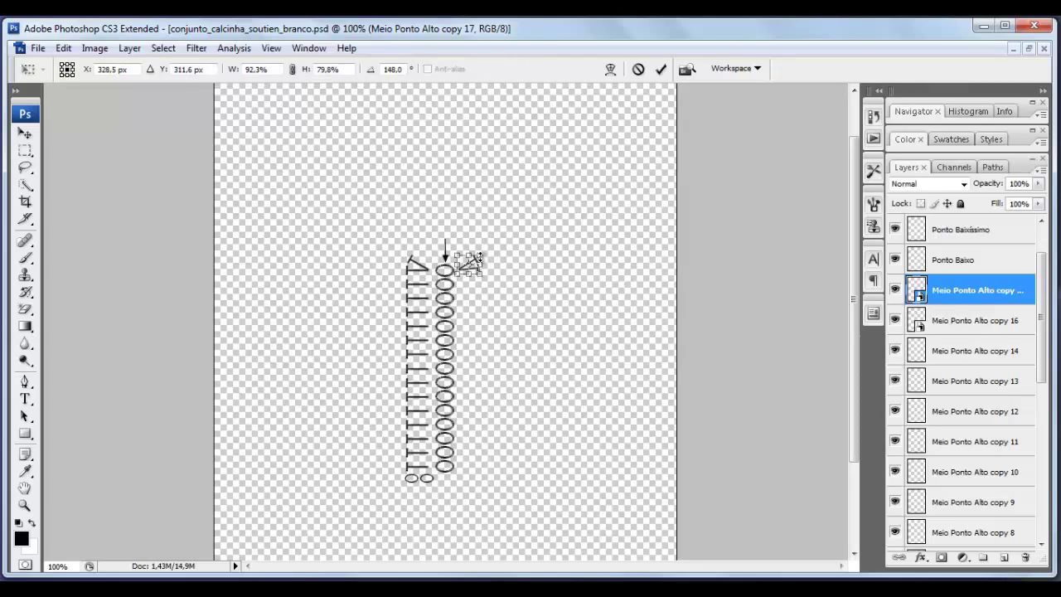
left_click_drag(480, 256, 482, 253)
left_click(25, 132)
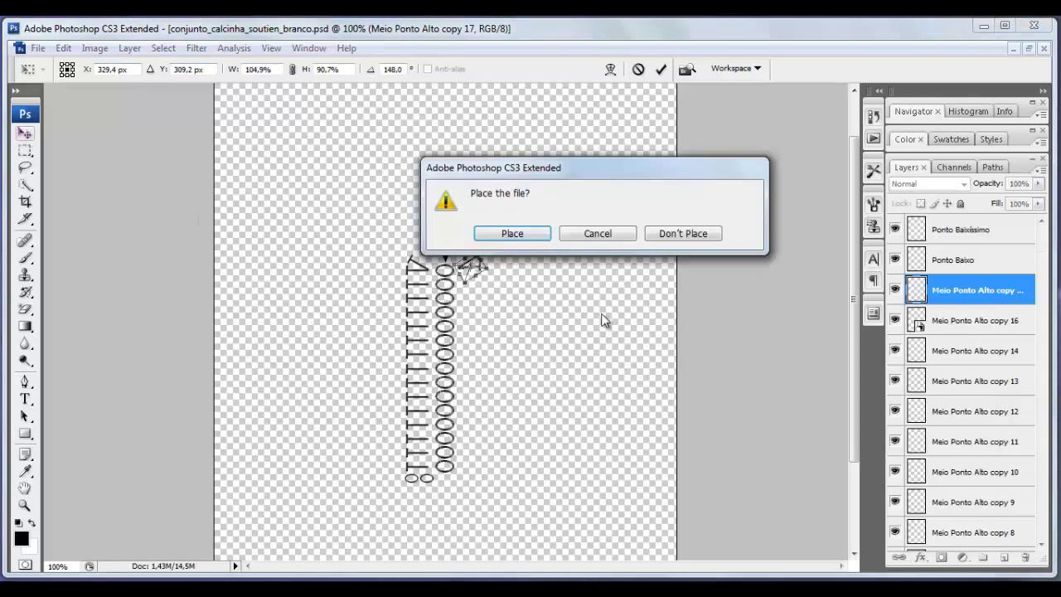
left_click(512, 236)
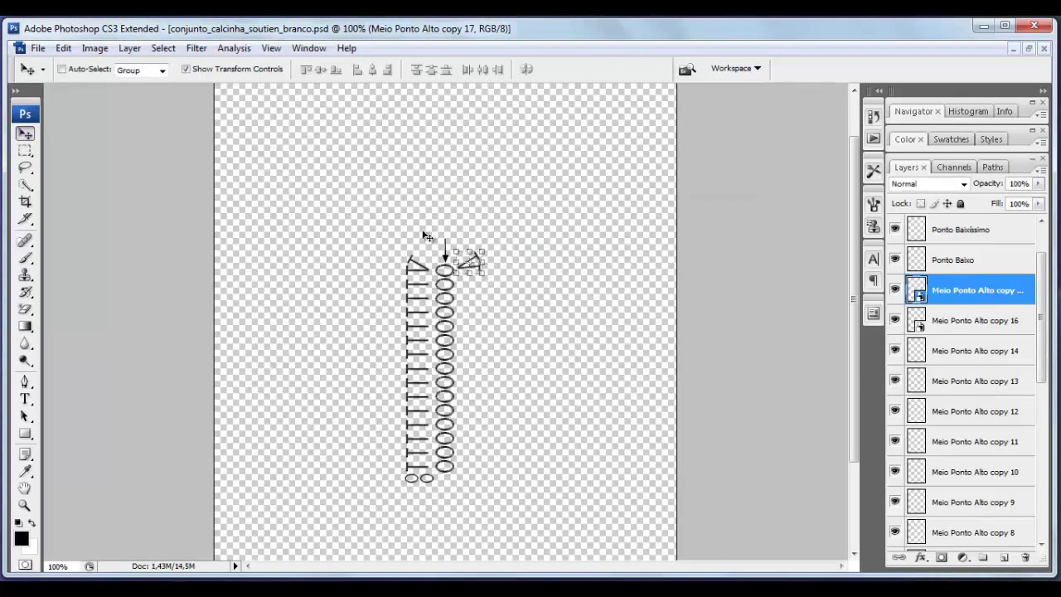
left_click(187, 71)
left_click(187, 70)
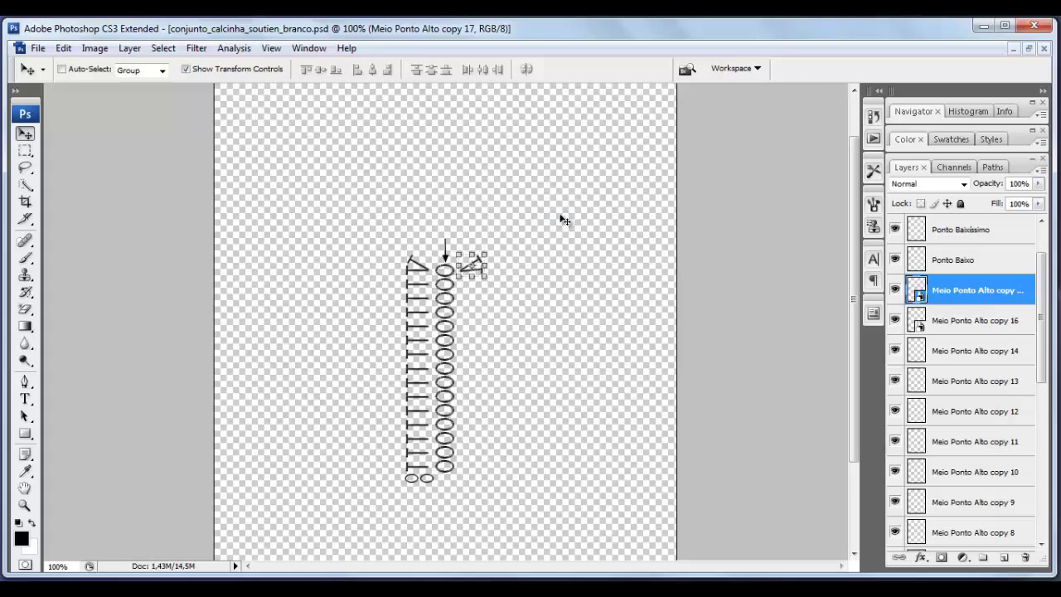
left_click(185, 69)
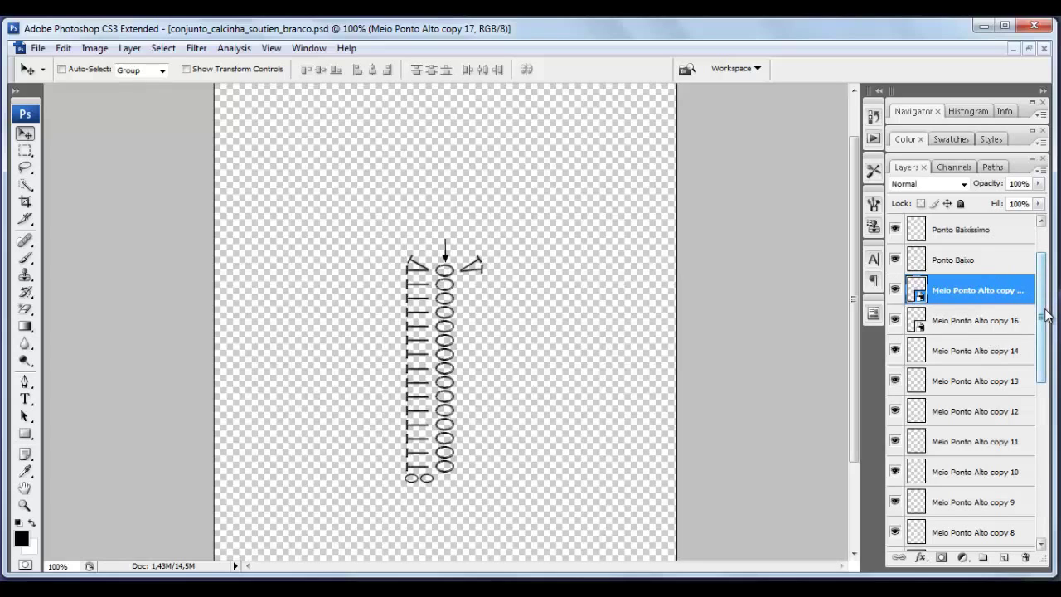
- Duplicate the Correntinha layer and move the copy below Ponto Baixo
scroll(1046, 315, "up", 2)
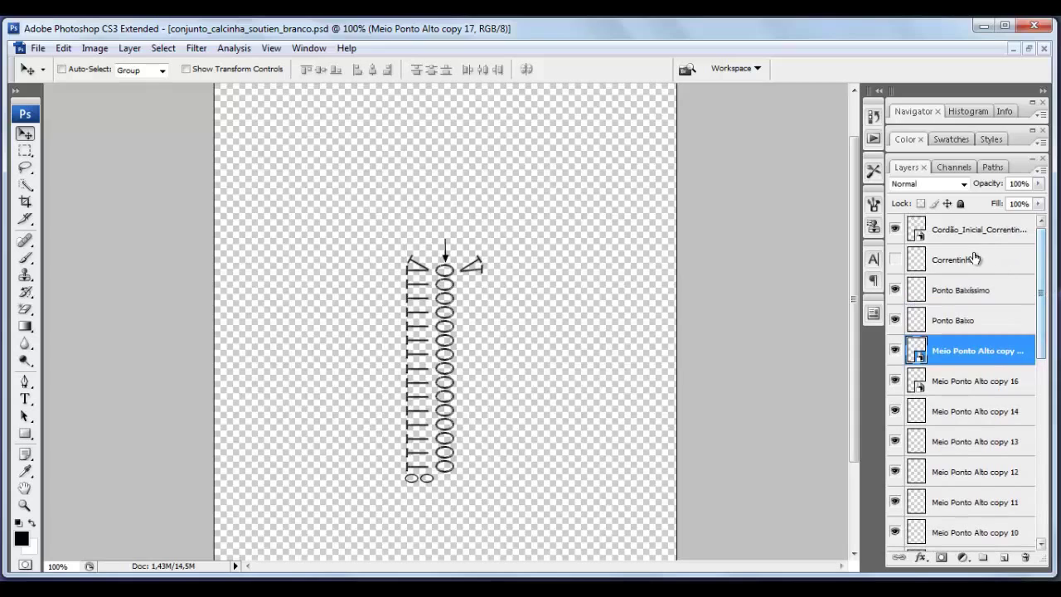
left_click(971, 260)
right_click(971, 260)
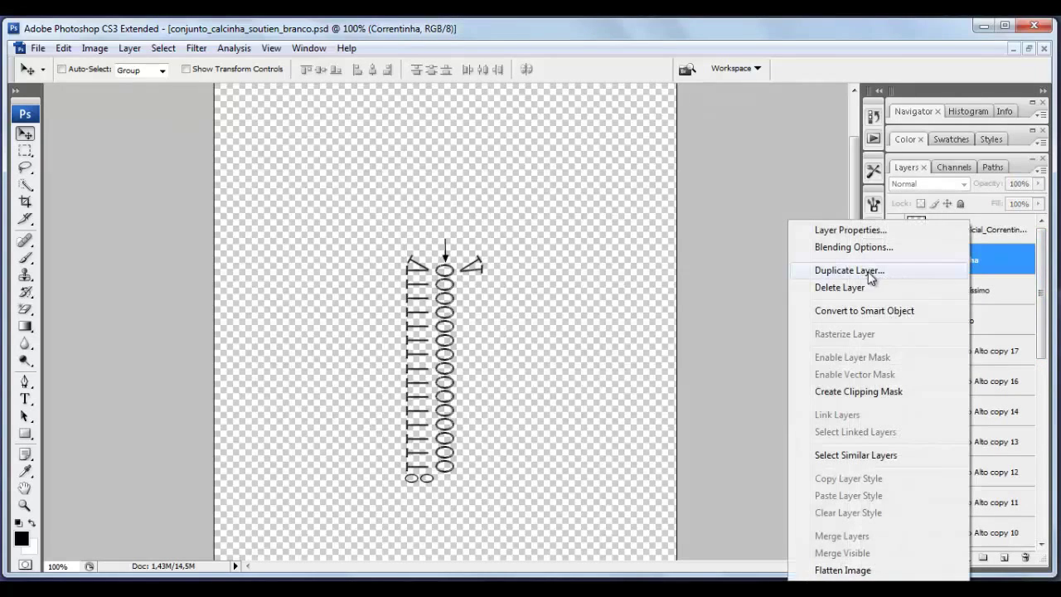
left_click(844, 271)
left_click(663, 191)
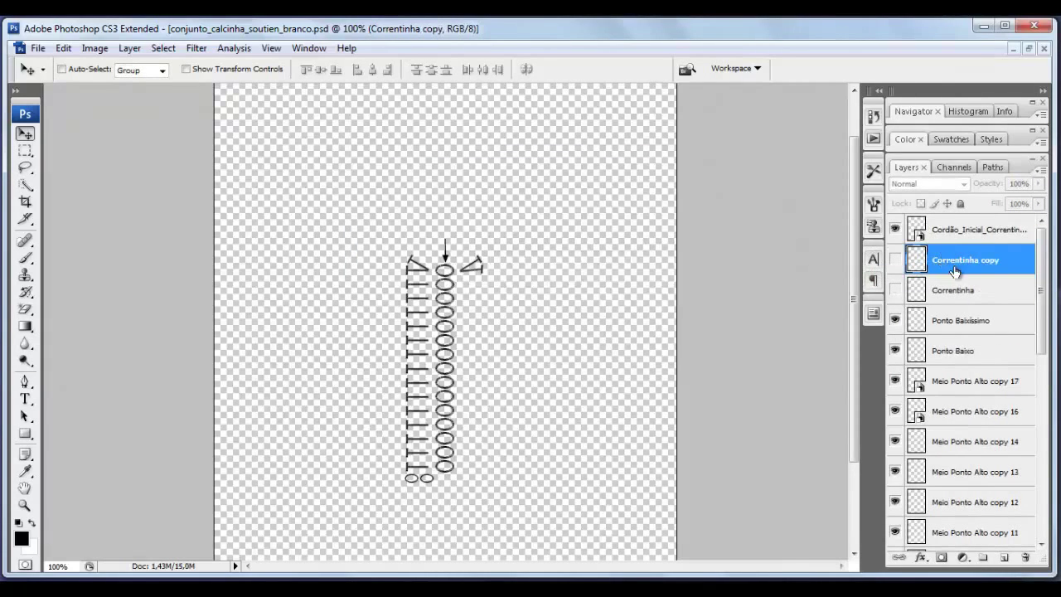
left_click_drag(969, 266, 961, 359)
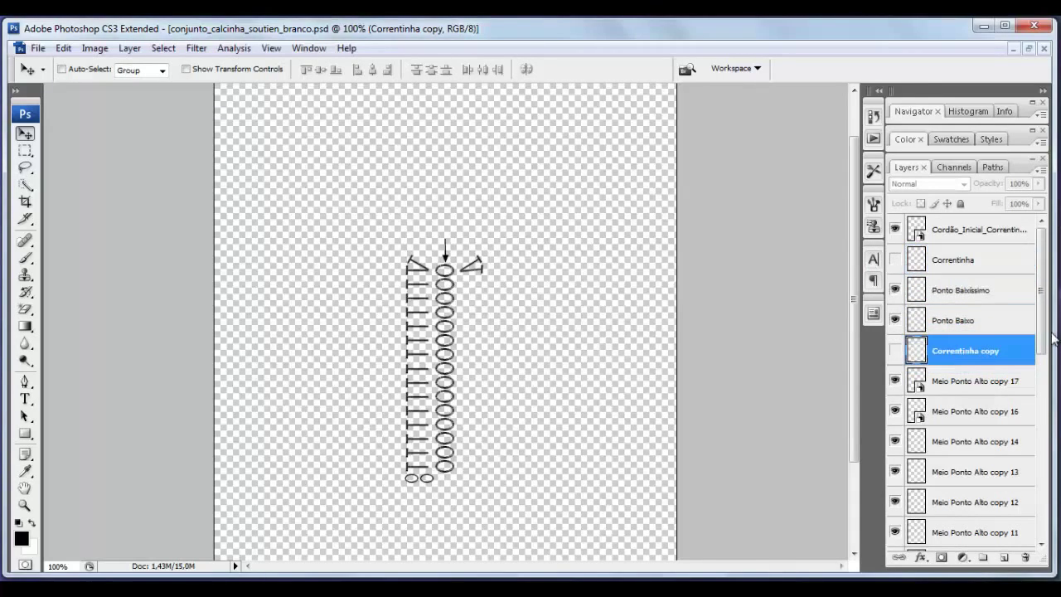
- Make Correntinha copy visible and place its chain oval right of the chart
scroll(1046, 351, "down", 3)
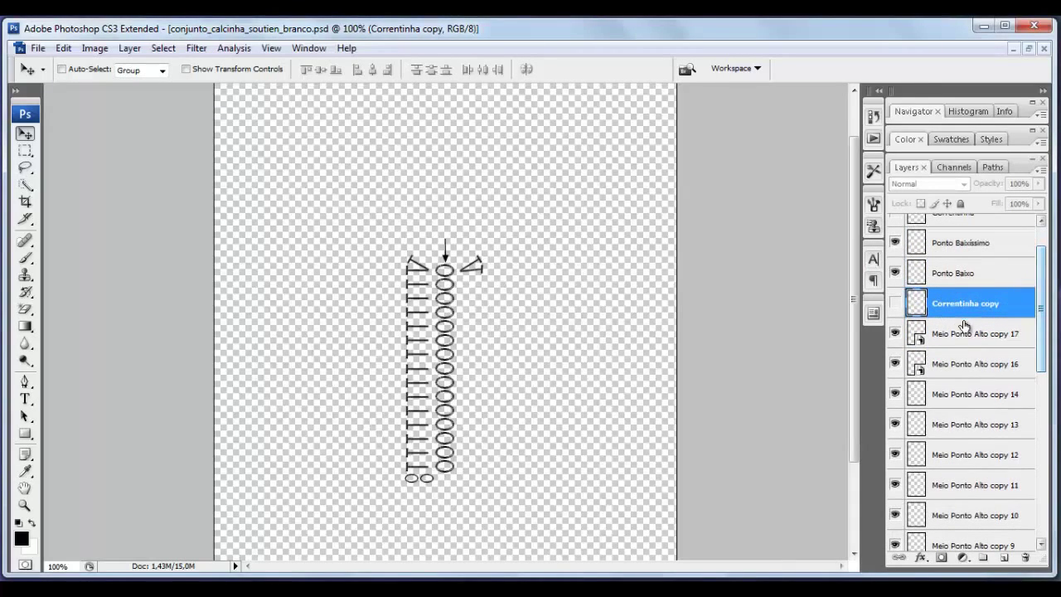
left_click(894, 302)
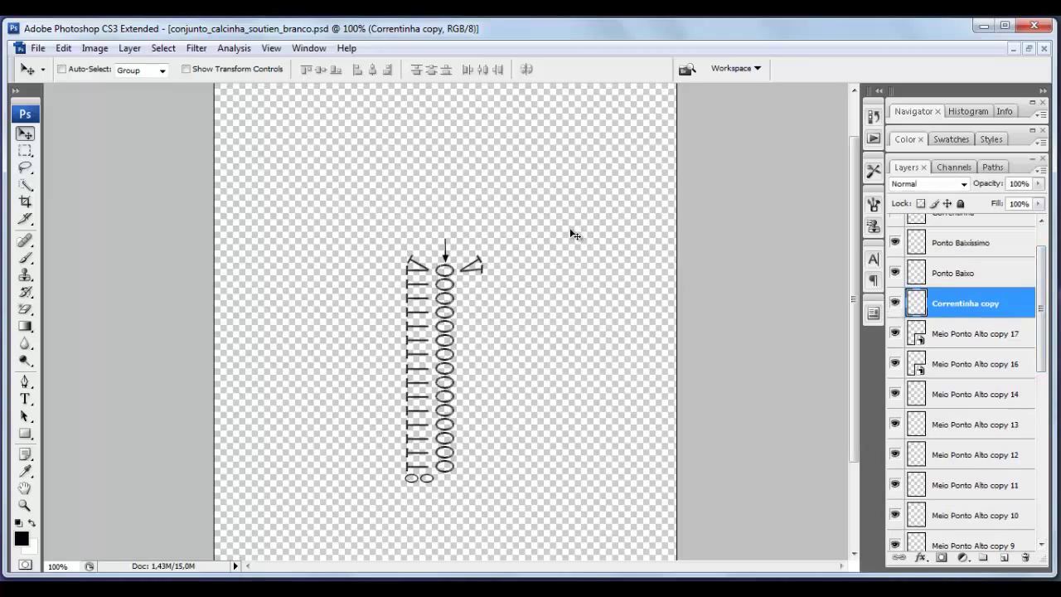
scroll(570, 232, "up", 3)
left_click_drag(267, 123, 561, 305)
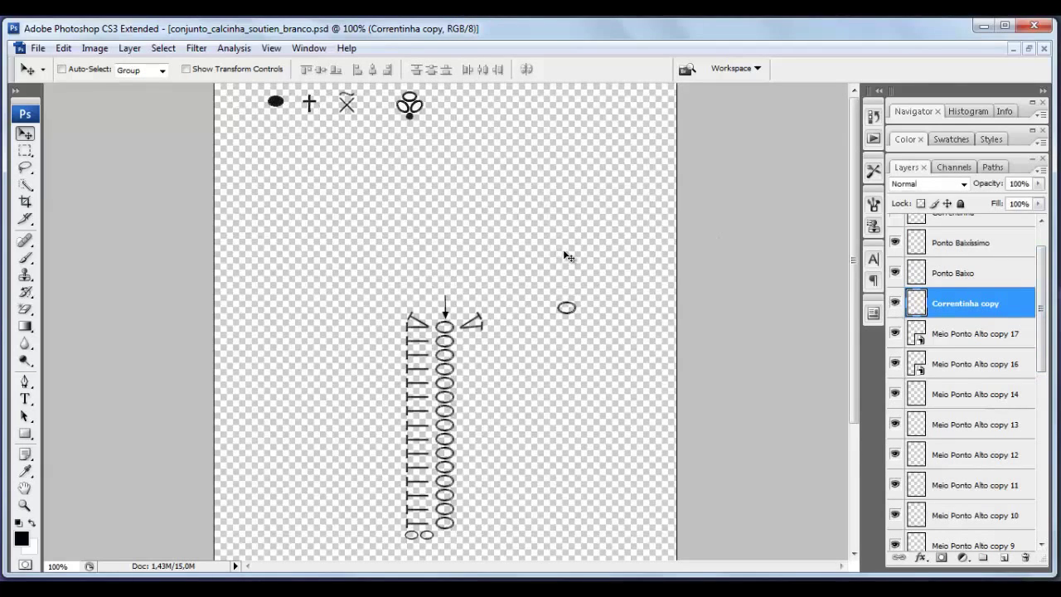
scroll(568, 254, "down", 3)
scroll(568, 255, "down", 2)
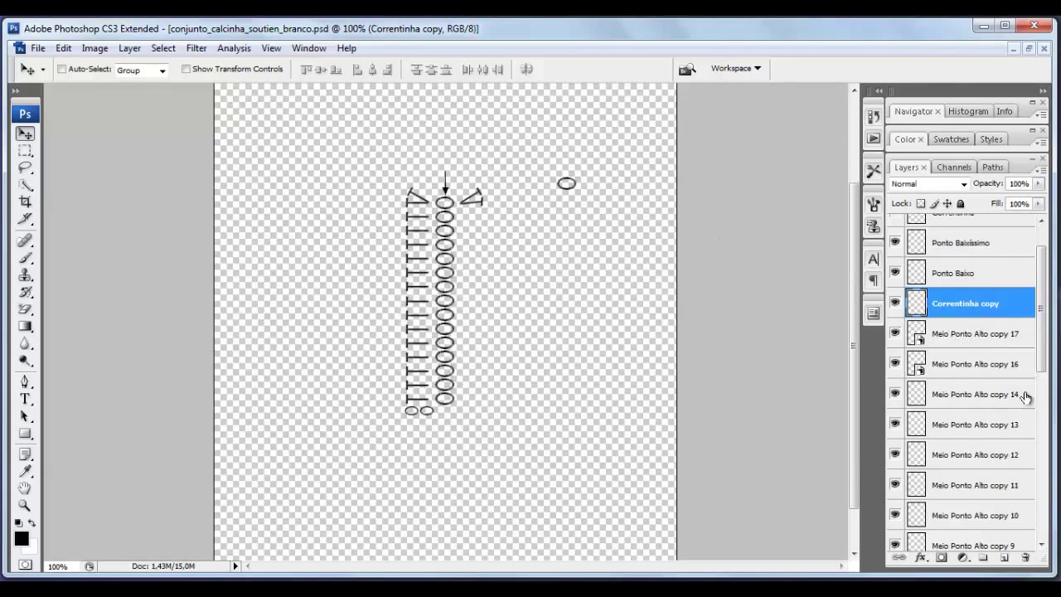
left_click(975, 489)
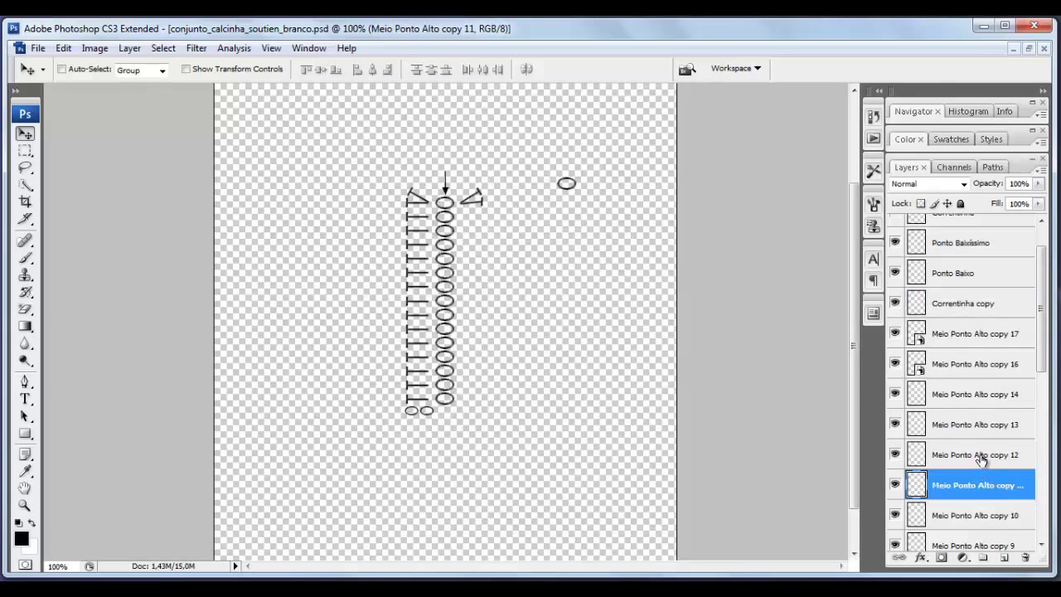
- Duplicate the Meio Ponto Alto copy 11 and copy 12 stitch layers together
left_click(980, 458, "shift")
left_click(185, 69)
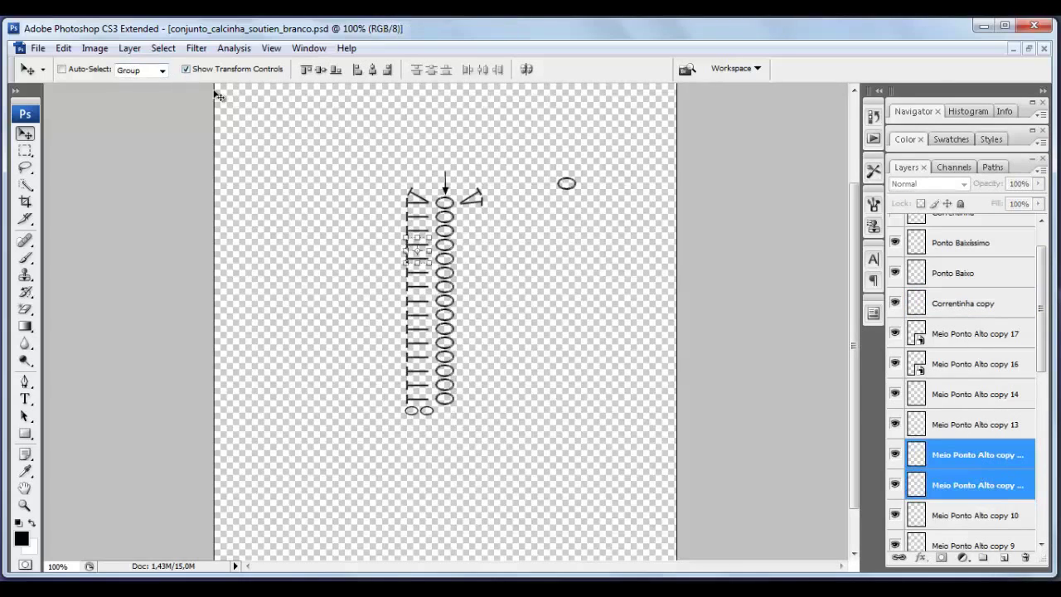
right_click(969, 466)
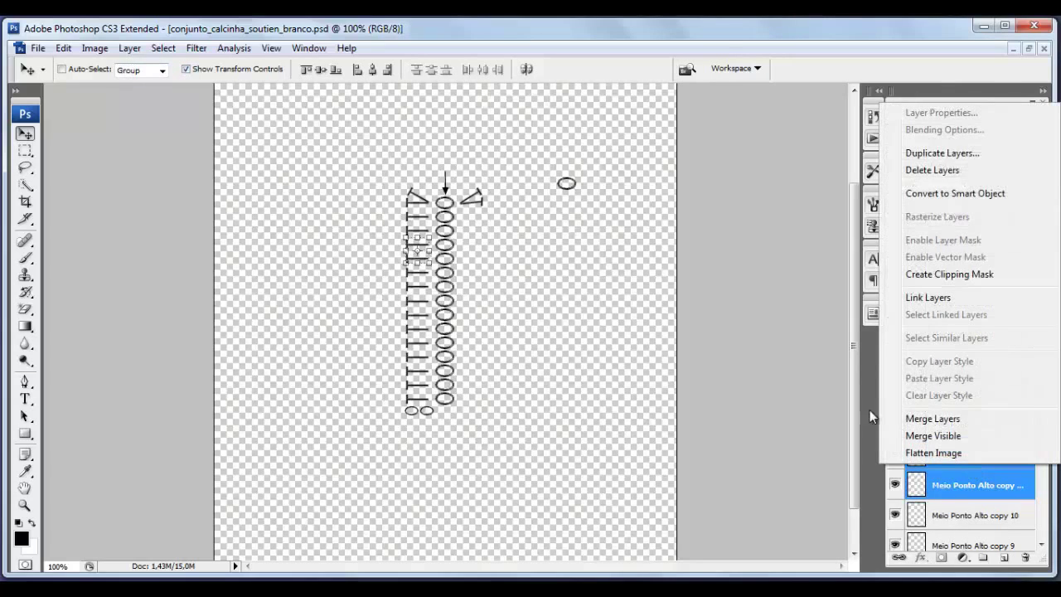
left_click(942, 153)
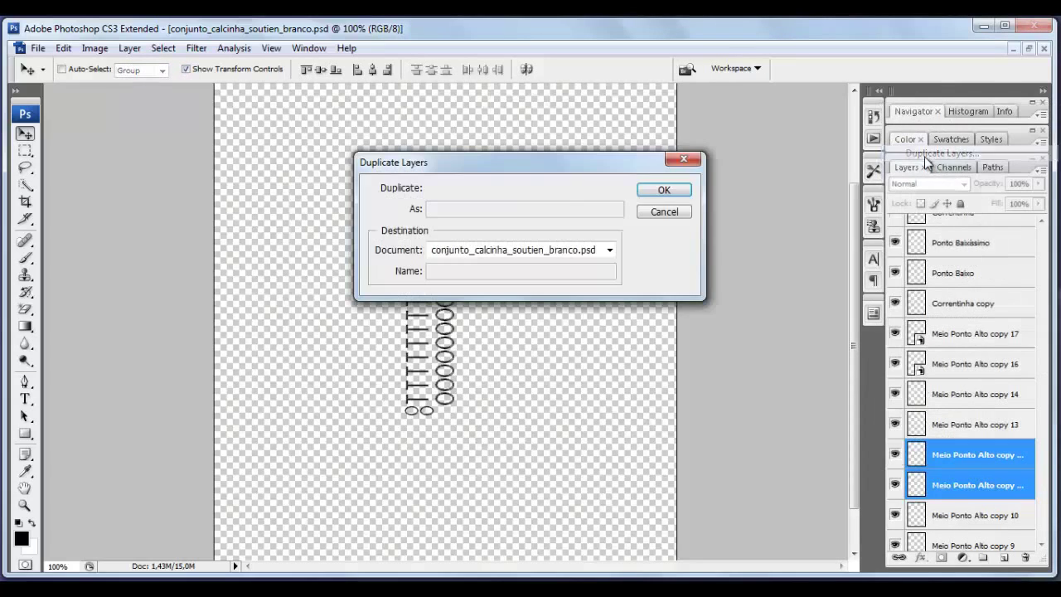
left_click(674, 195)
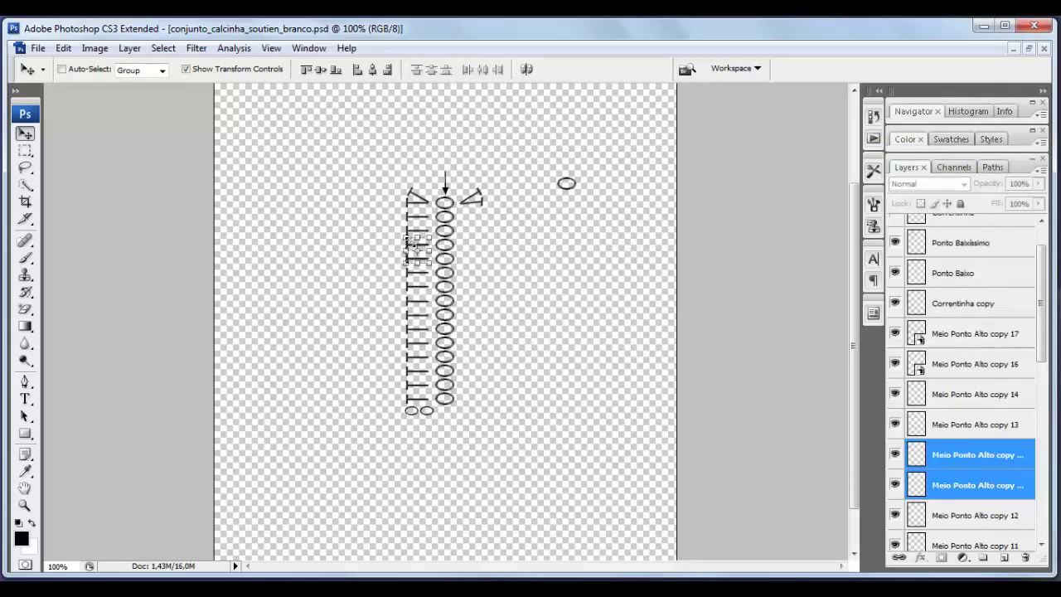
- Reposition the duplicated stitches and rotate them about a quarter turn
key("ctrl+t")
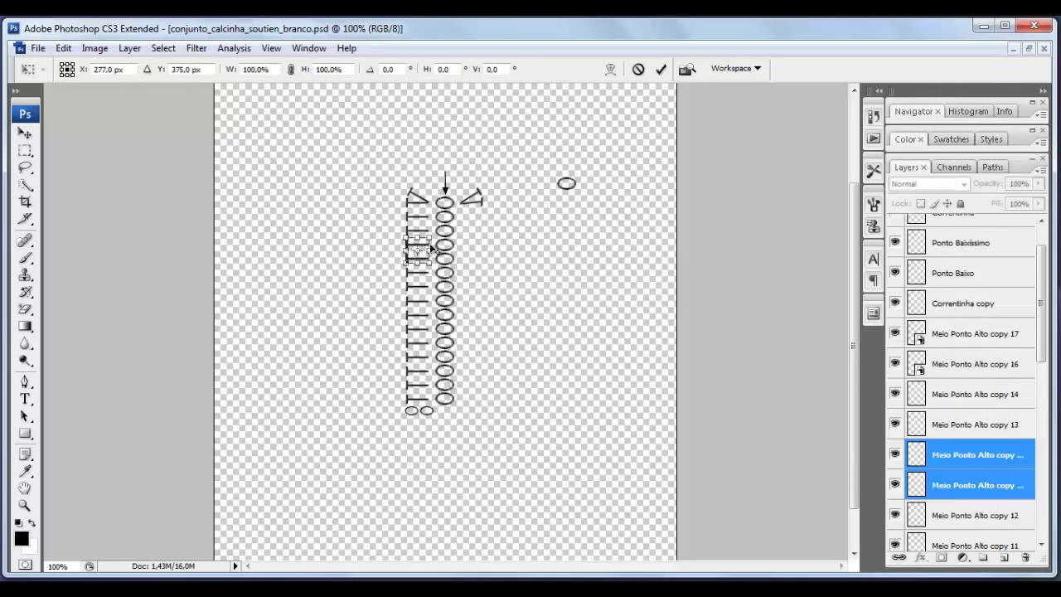
mouse_move(454, 246)
left_mouse_down()
mouse_move(466, 247)
mouse_move(416, 248)
left_mouse_up()
mouse_move(417, 248)
left_mouse_down()
mouse_move(428, 246)
mouse_move(408, 252)
mouse_move(490, 258)
left_mouse_up()
key("Return")
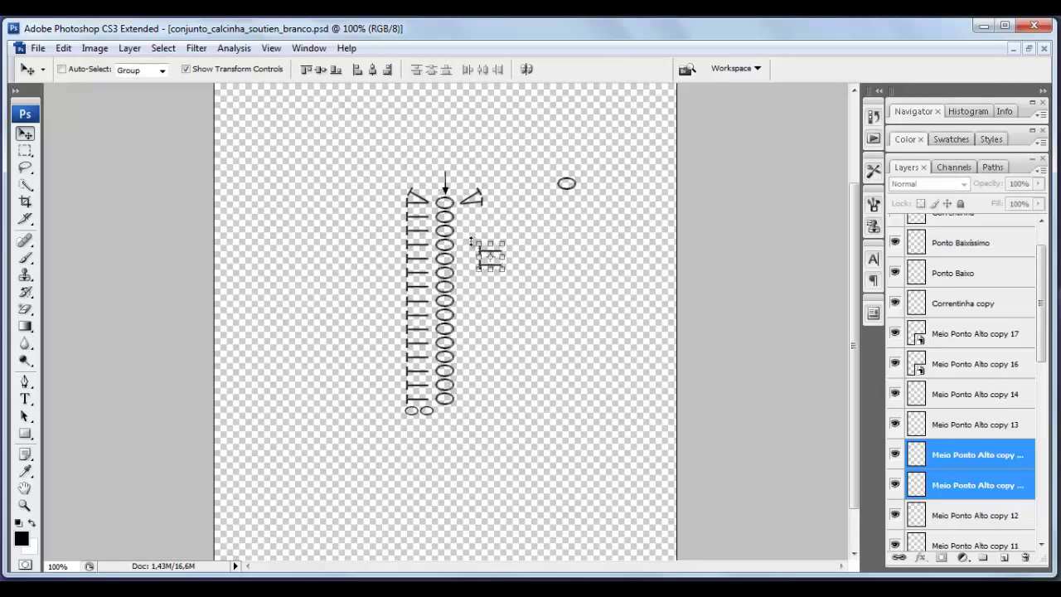
key("ctrl+t")
left_click_drag(469, 234, 514, 237)
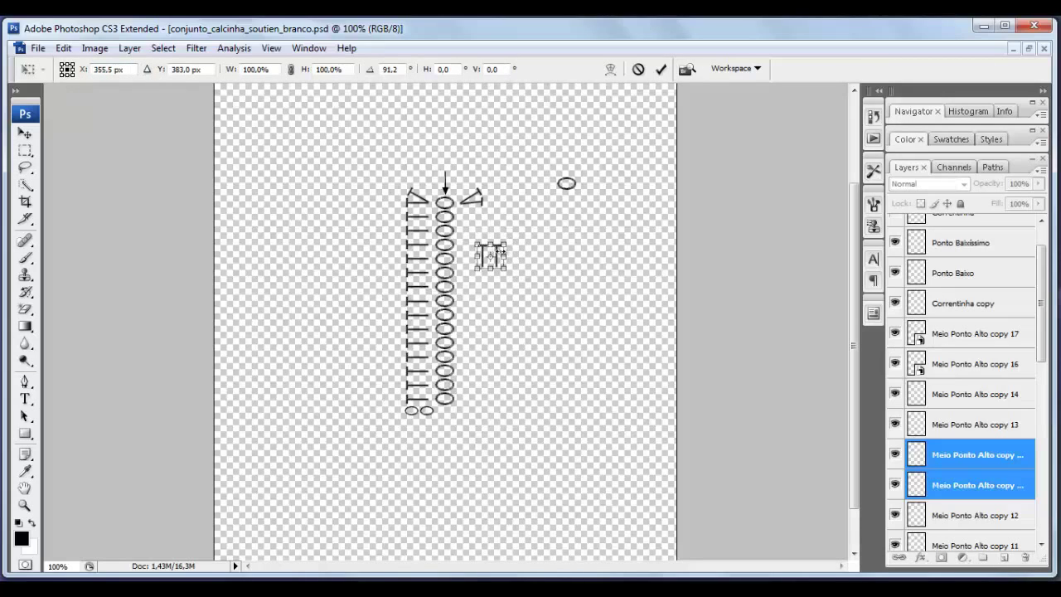
left_click(25, 132)
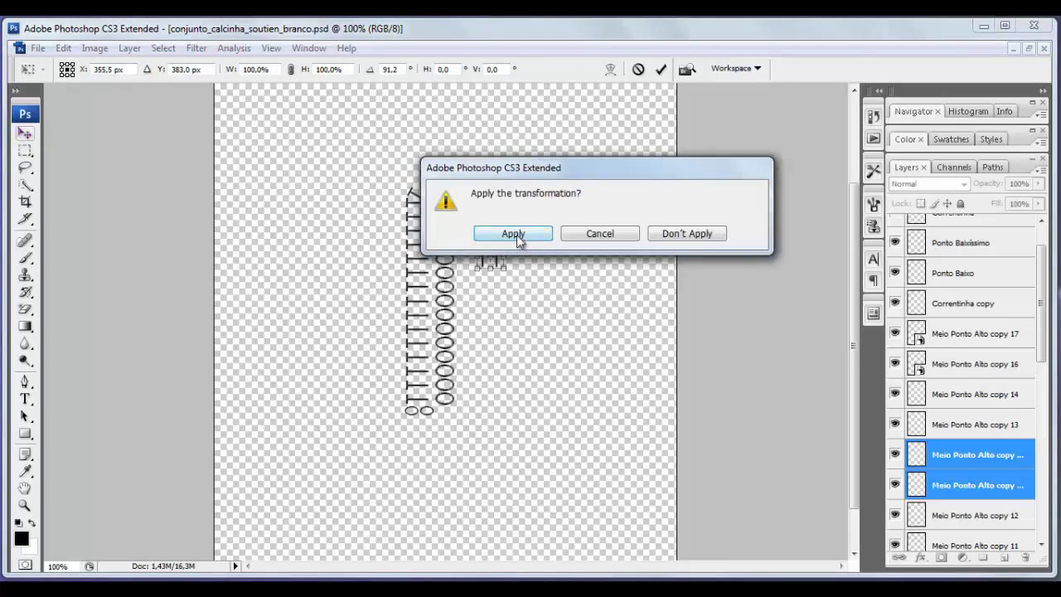
left_click(514, 233)
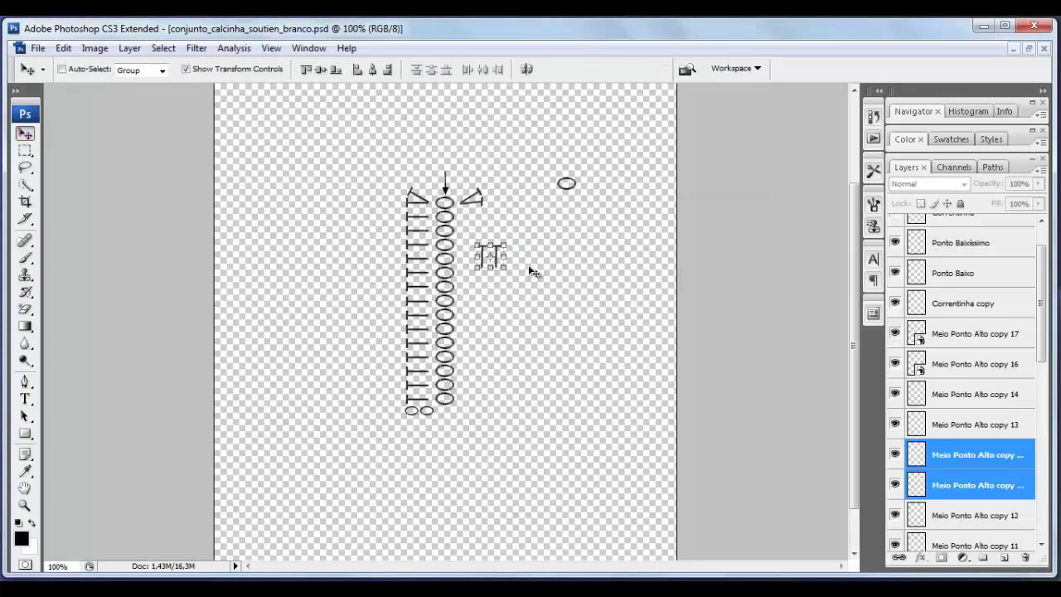
left_click(188, 70)
- Raise the duplicates in the layer stack and nudge copy 18 onto the chain top
left_click_drag(990, 477, 999, 331)
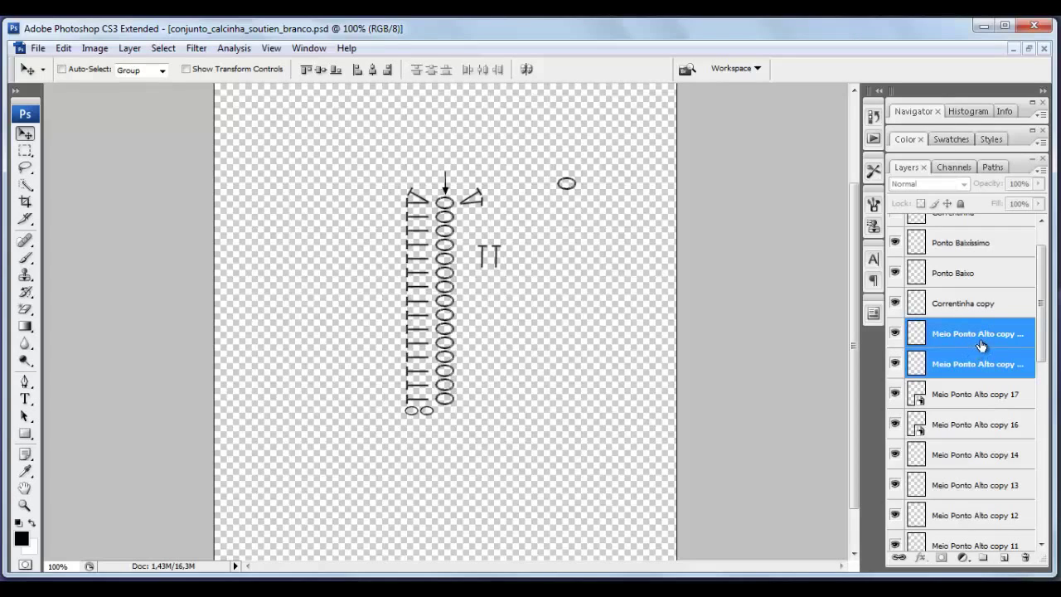
left_click(974, 358, "ctrl")
left_click(187, 69)
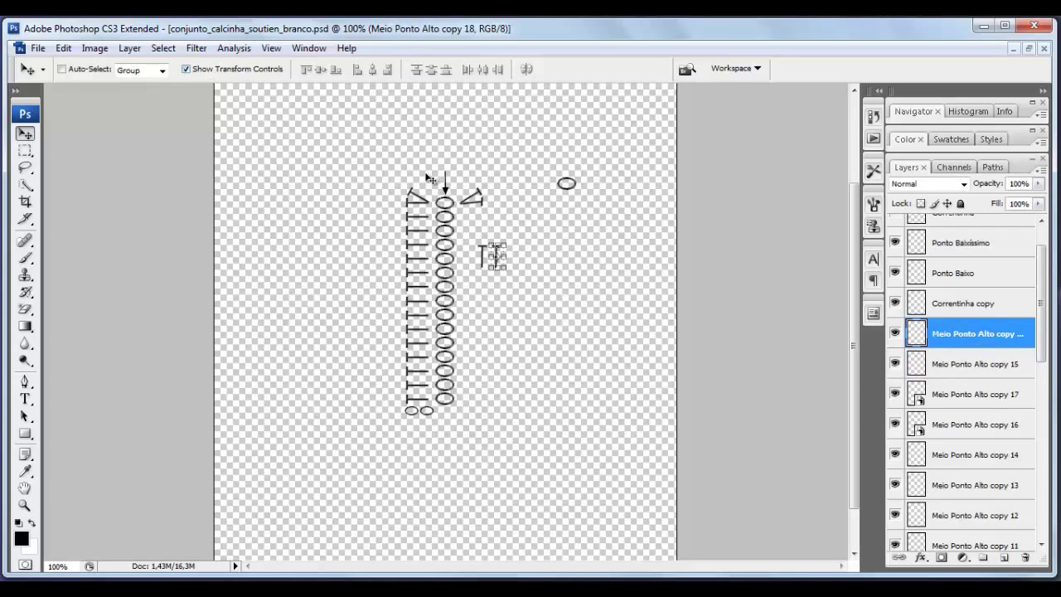
key("shift+Left")
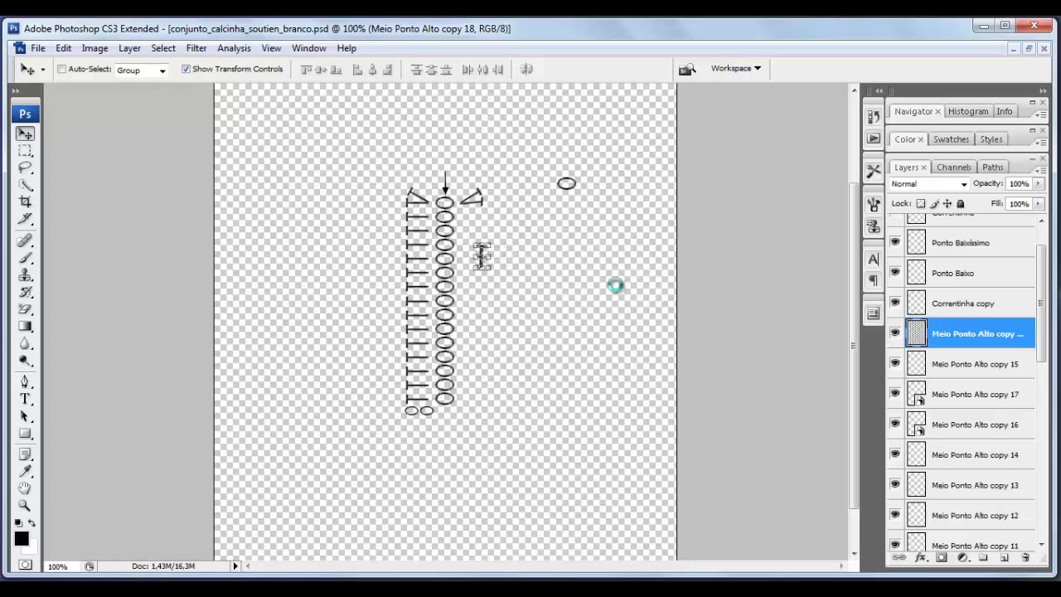
key("shift+Left")
key("shift+Left")
key("Up")
key("Up")
key("Up")
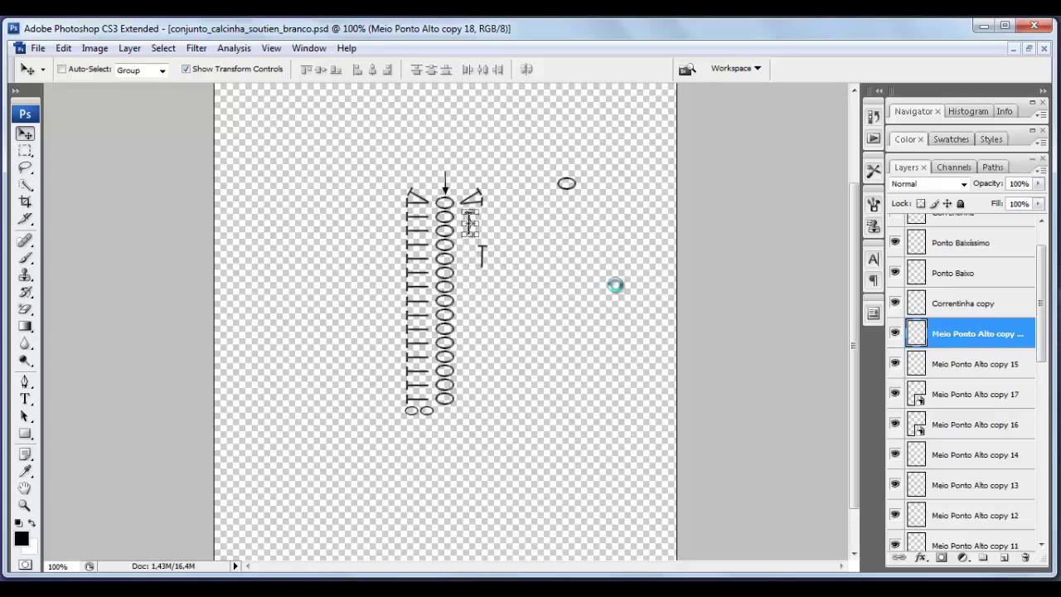
key("Up")
key("Up")
key("Up")
key("Up")
key("Up")
key("Up")
key("Up")
key("Up")
key("Up")
key("Left")
key("Left")
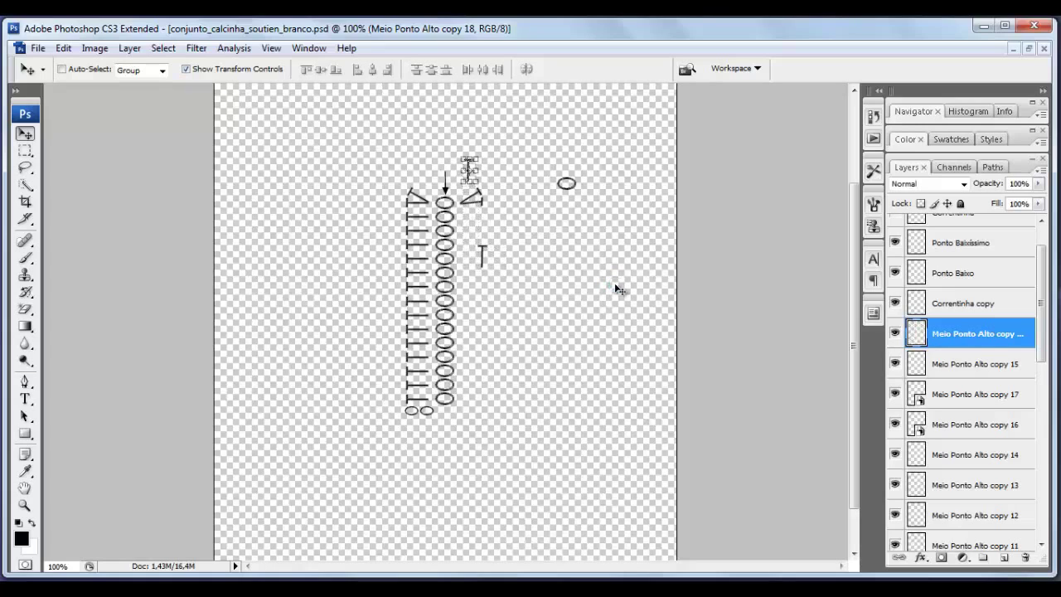
key("Left")
key("Left")
key("Left")
key("Left")
key("Left")
key("Left")
key("Left")
key("Left")
key("Left")
key("Left")
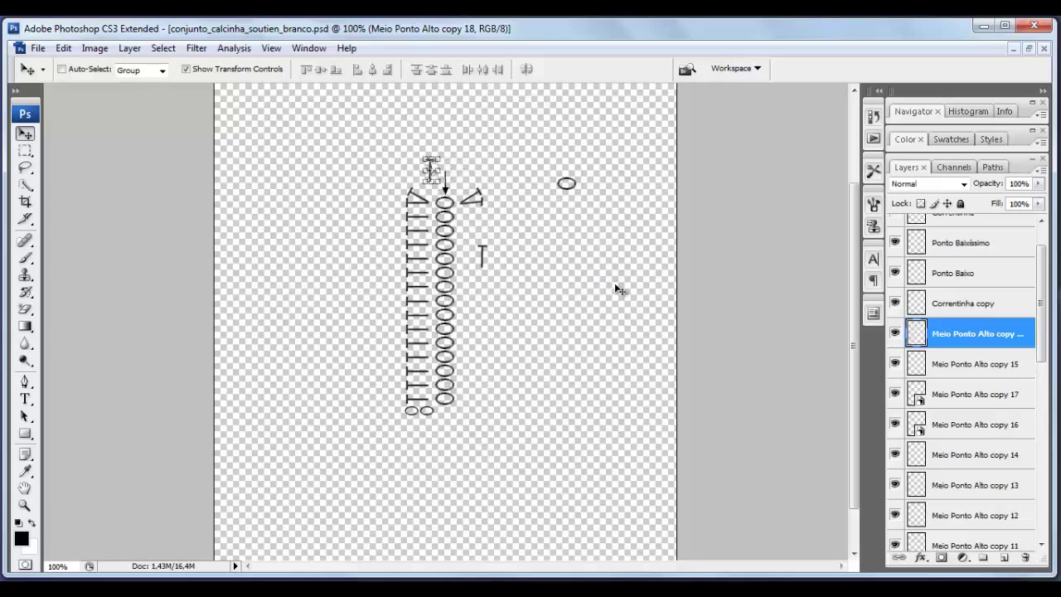
key("Down")
key("Down")
key("Down")
key("Down")
key("Down")
key("Down")
key("Down")
key("Down")
key("Down")
key("Down")
key("Down")
key("Down")
key("Down")
key("Down")
key("Right")
key("Right")
key("Right")
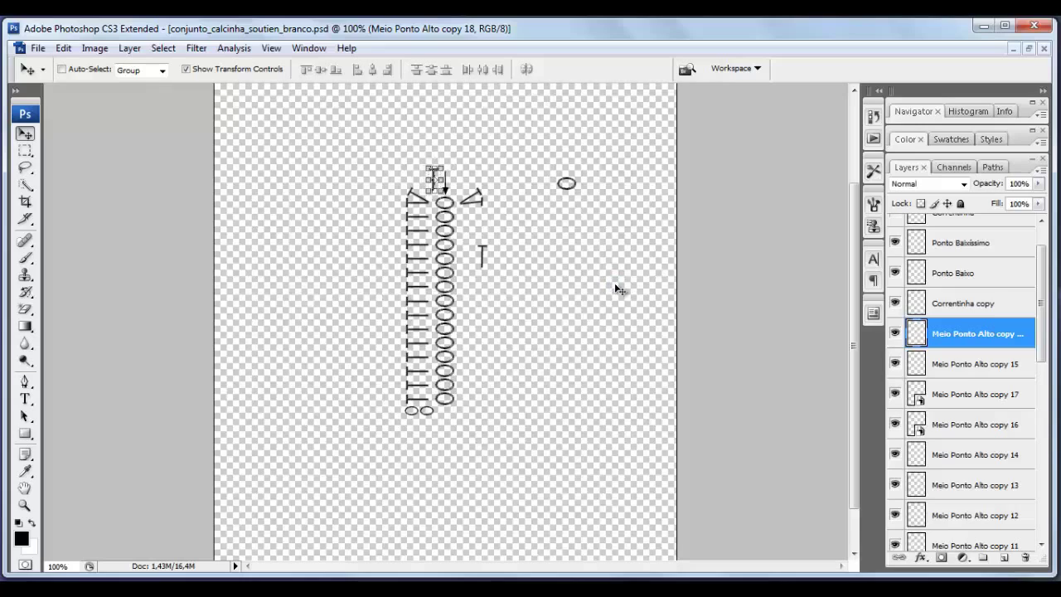
key("Right")
- Tilt Meio Ponto Alto copy 18 about 23.8° to the left
left_click_drag(420, 164, 446, 188)
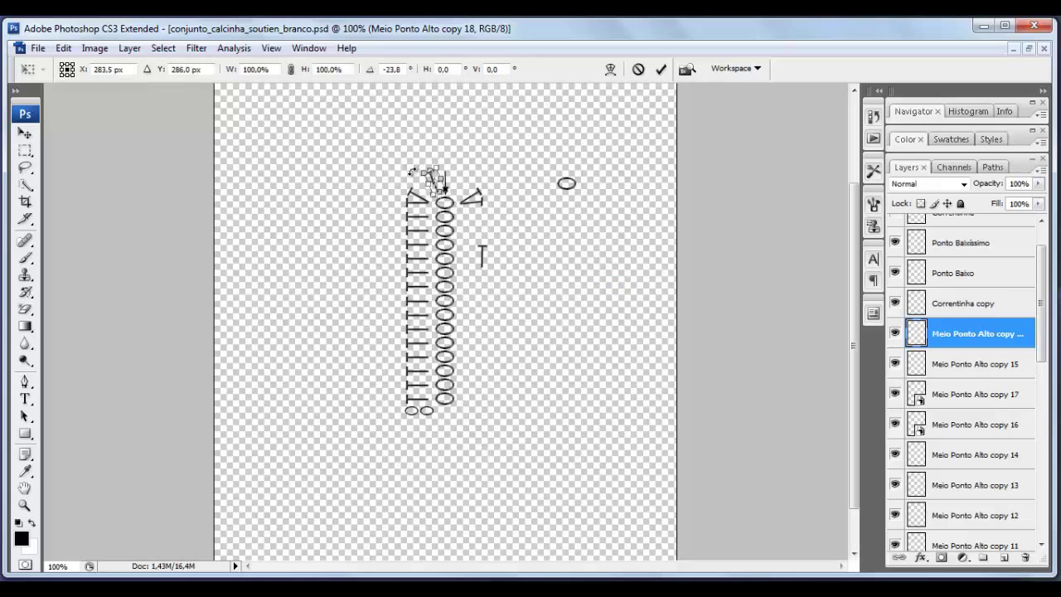
key("Return")
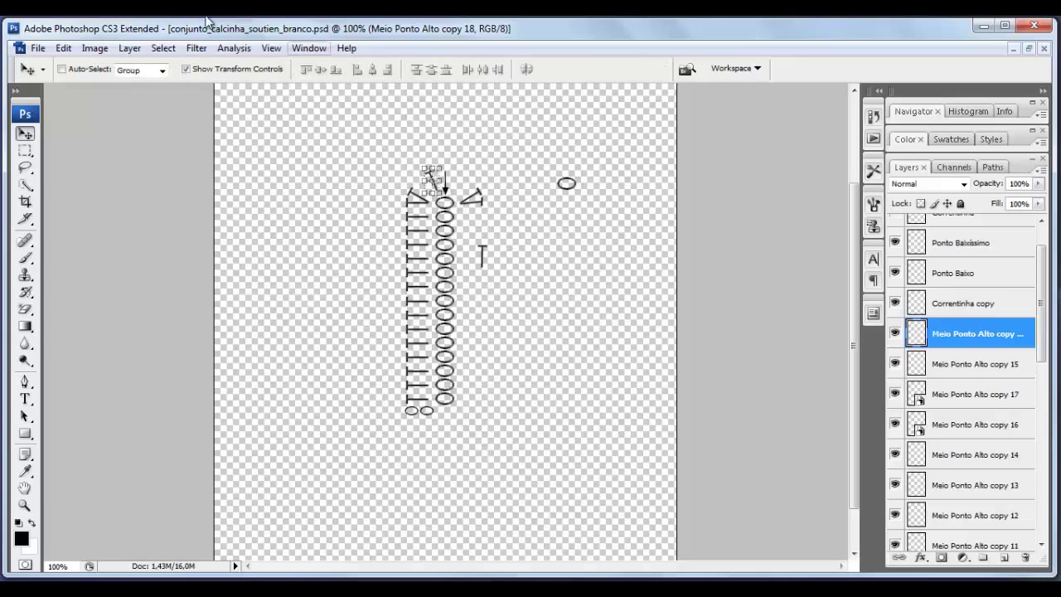
left_click(186, 69)
- Nudge Meio Ponto Alto copy 15 up and left onto the chain top
left_click(187, 70)
left_click(999, 366)
key("shift+Up")
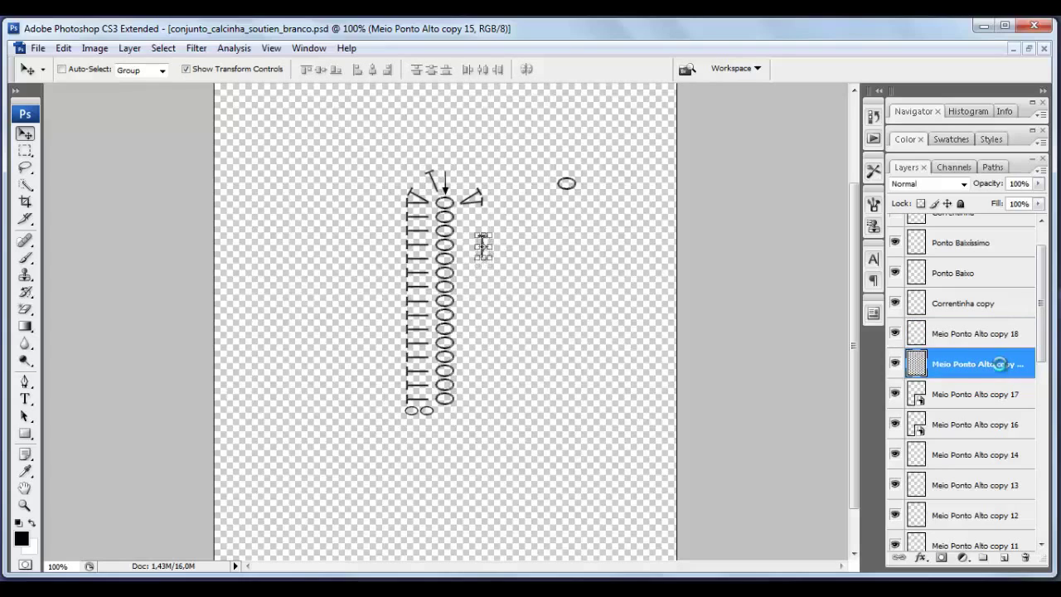
key("shift+Up")
key("shift+Up")
key("shift+Up")
key("shift+Up")
key("shift+Up")
key("shift+Up")
key("shift+Up")
key("shift+Up")
key("shift+Up")
key("shift+Left")
key("shift+Left")
key("shift+Left")
key("shift+Down")
key("Left")
key("Left")
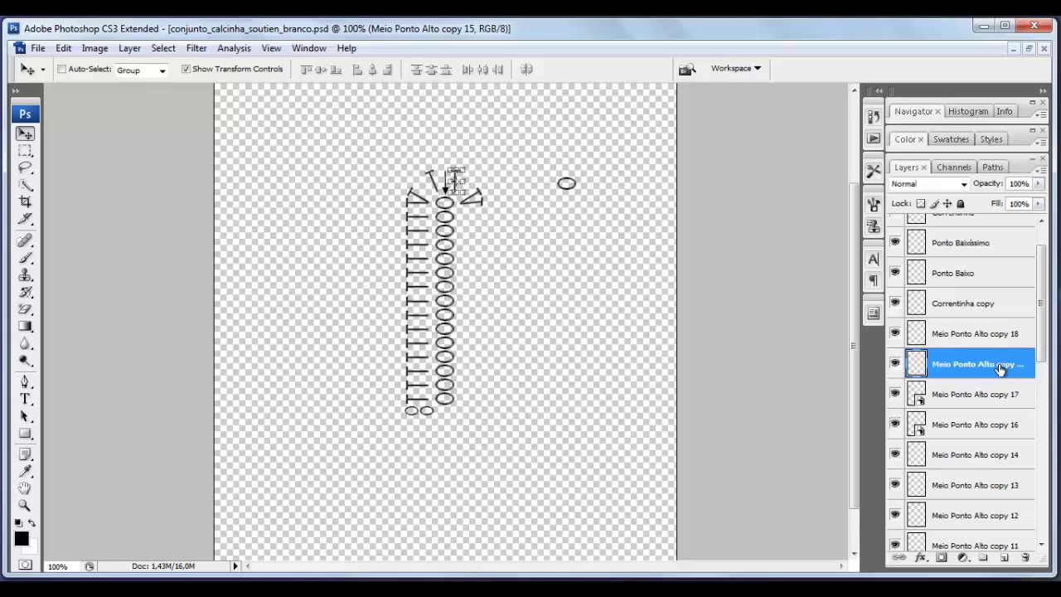
key("Left")
key("Left")
key("Left")
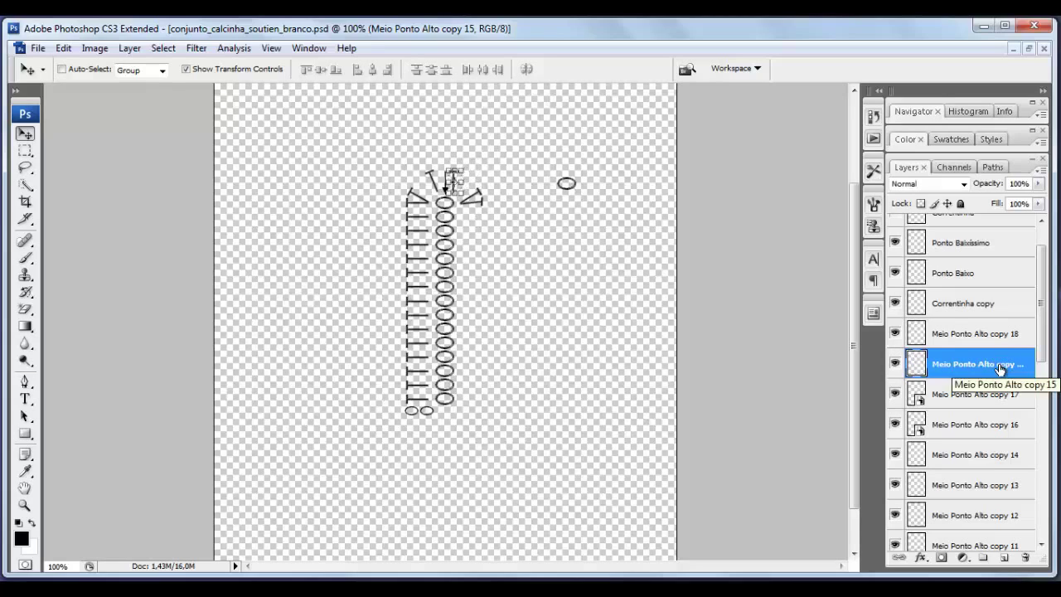
key("Left")
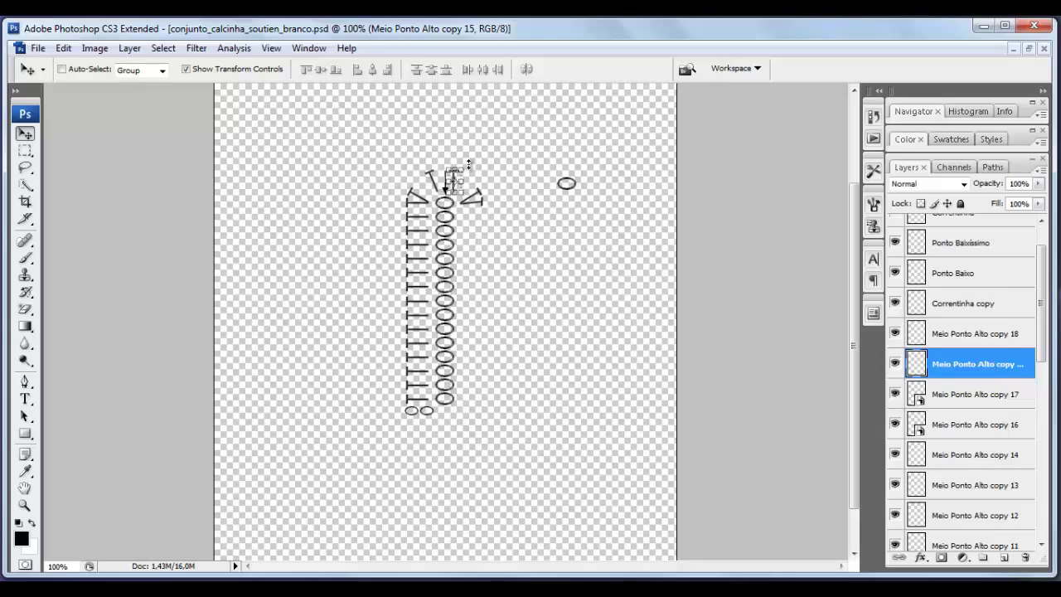
- Tilt copy 15 20° to the right to complete the V fan
key("ctrl+t")
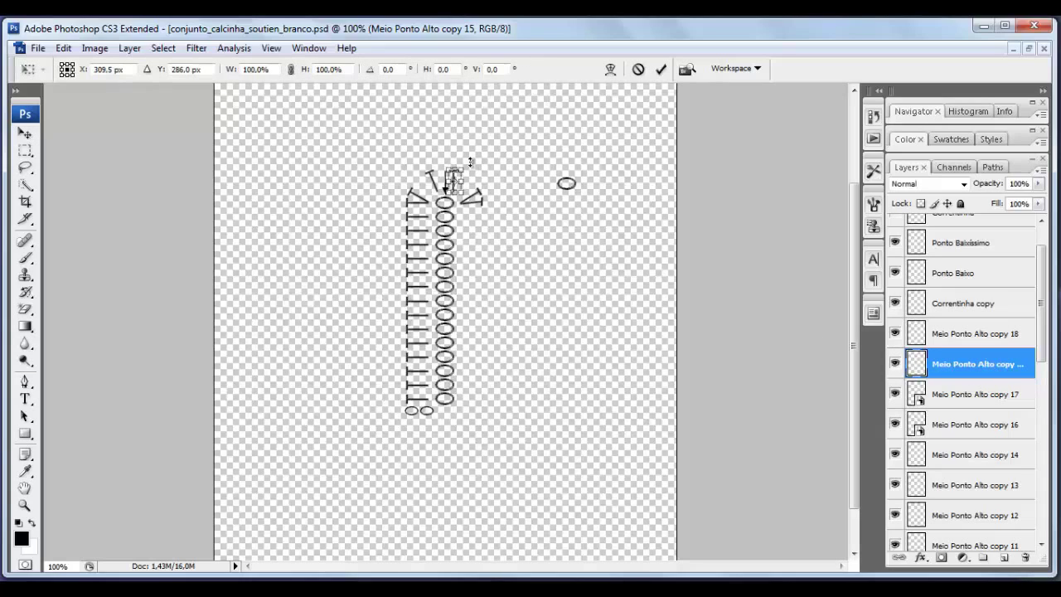
left_click_drag(469, 164, 474, 171)
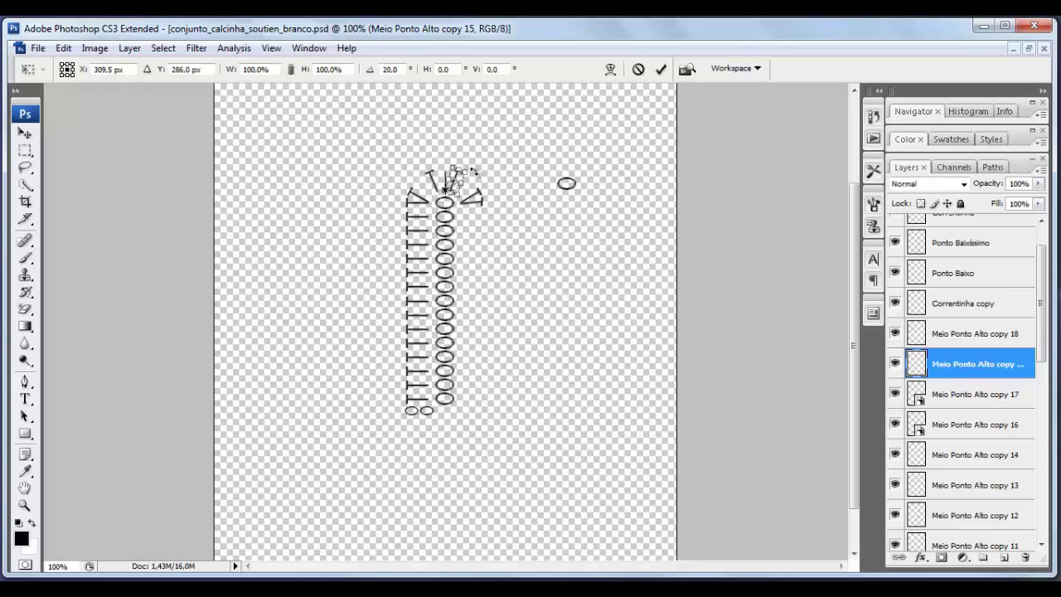
key("Return")
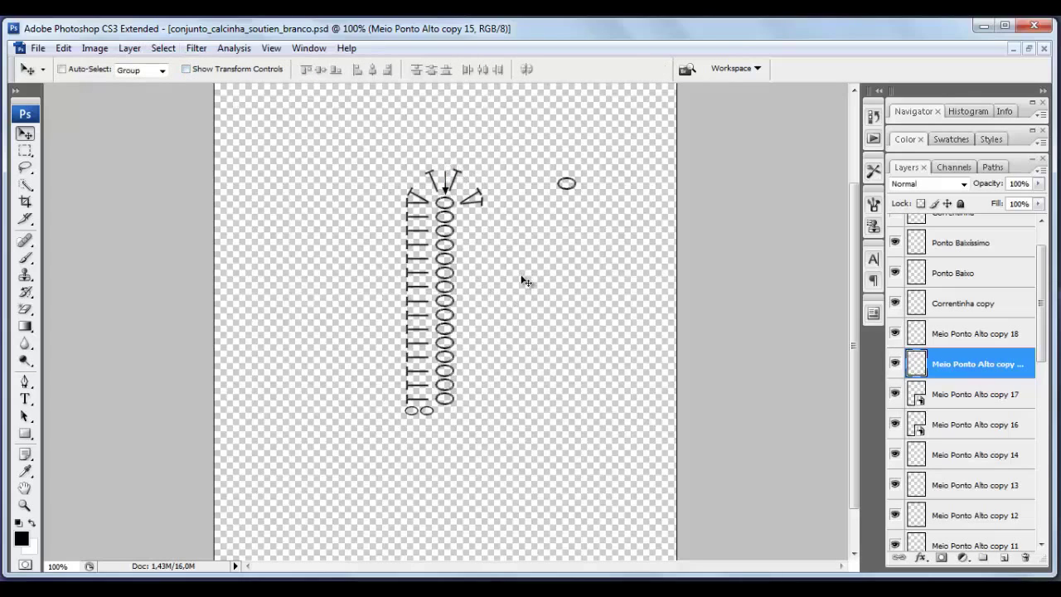
- Nudge the Correntinha copy oval left and up toward the V fan
left_click(186, 70)
left_click(187, 70)
left_click(186, 69)
left_click(977, 312)
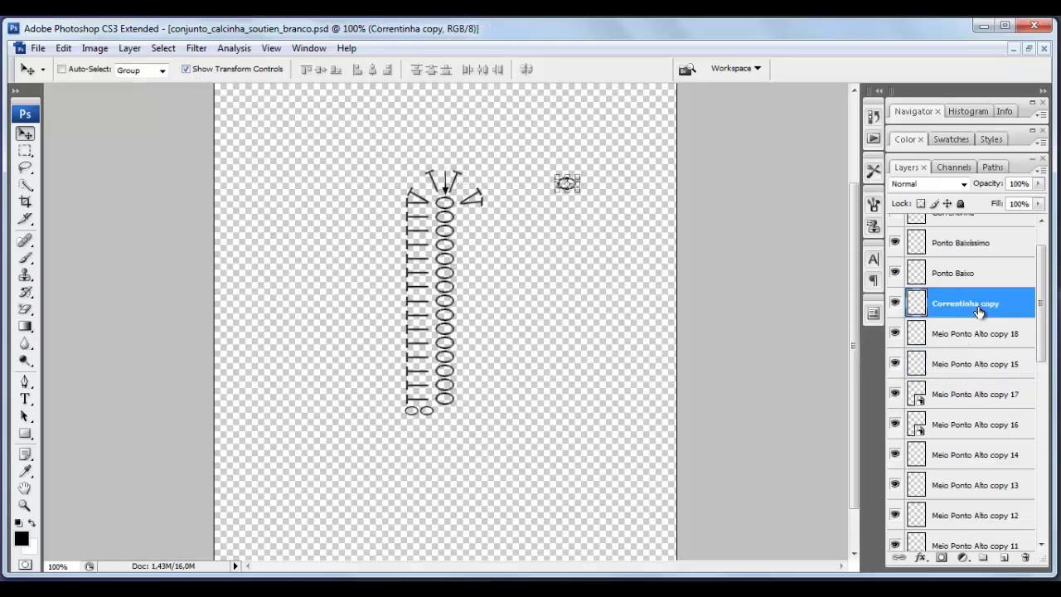
key("Left")
key("Left")
key("Left")
key("Left")
key("Left")
key("Left")
key("Left")
key("Left")
key("Left")
key("Left")
key("Left")
key("Left")
key("Left")
key("Left")
key("Left")
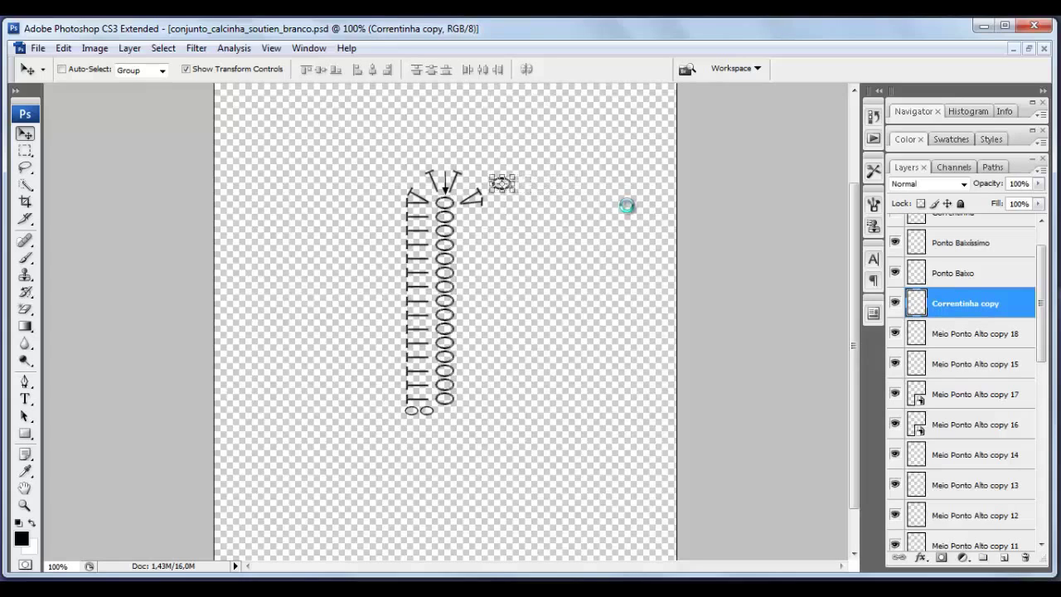
key("Left")
key("Left")
key("Left")
key("Left")
key("Left")
key("Left")
key("Left")
key("Left")
key("Left")
key("Left")
key("Left")
key("Left")
key("Left")
key("Left")
key("Left")
key("Up")
key("Up")
key("Up")
key("Up")
key("Up")
key("Up")
- Shrink the top oval to about 63%, nudge it down and right, and apply
left_click_drag(457, 143, 448, 151)
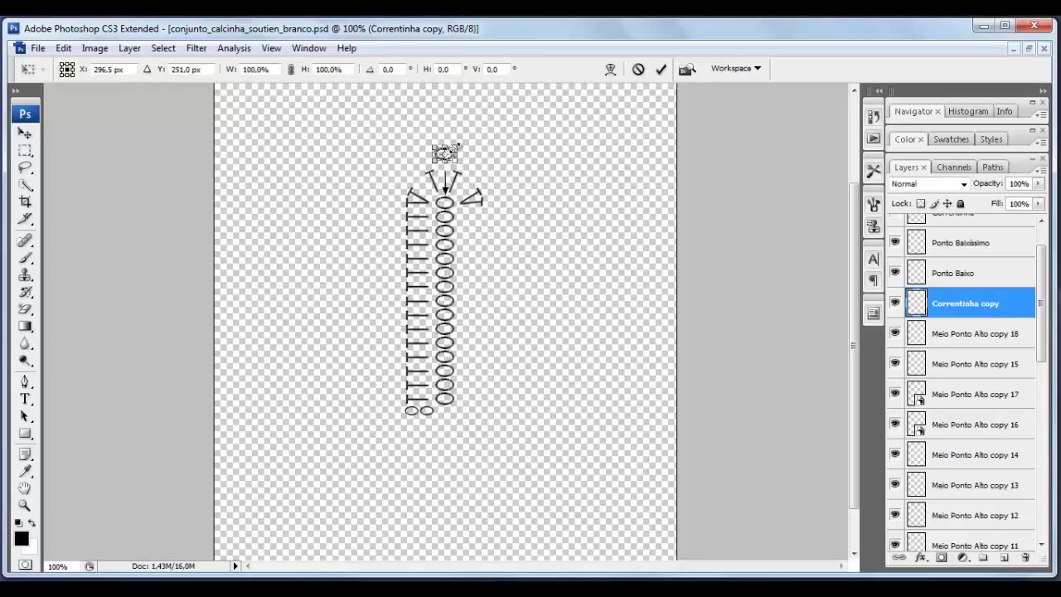
key("Down")
key("Down")
key("Down")
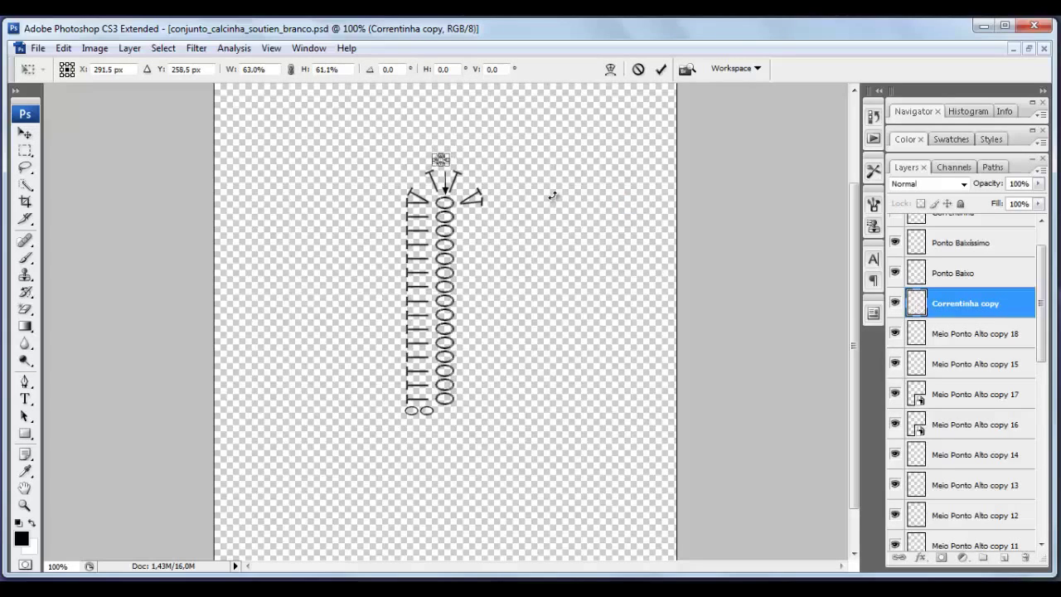
key("Right")
key("Right")
key("Right")
key("Down")
key("Down")
key("Down")
key("Down")
key("Down")
key("Down")
key("Return")
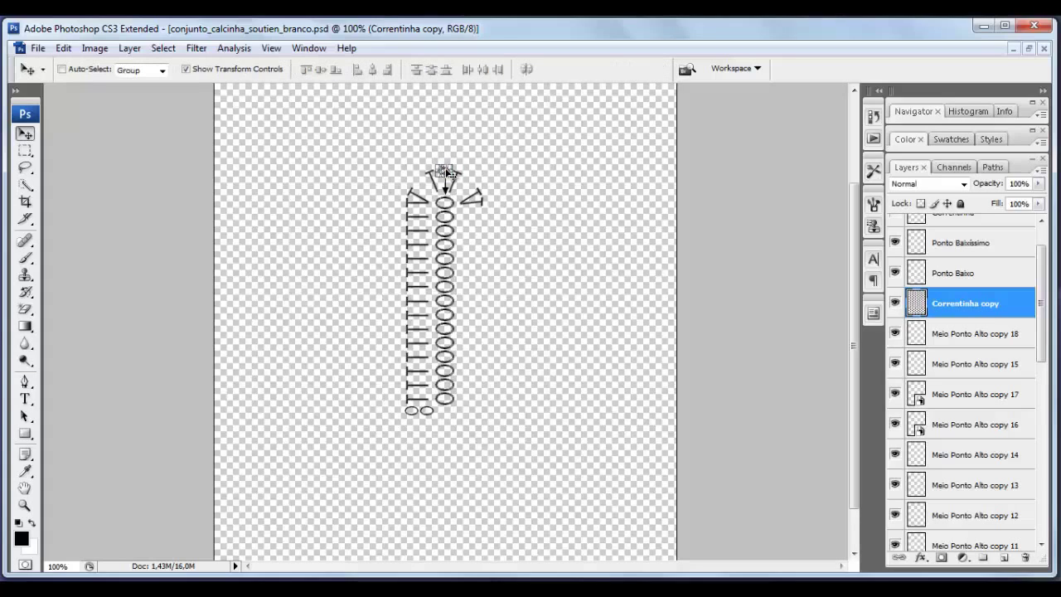
left_click(186, 69)
- Erase the top of the Seta copy arrow's shaft with the Eraser Tool
left_click_drag(1041, 324, 1041, 479)
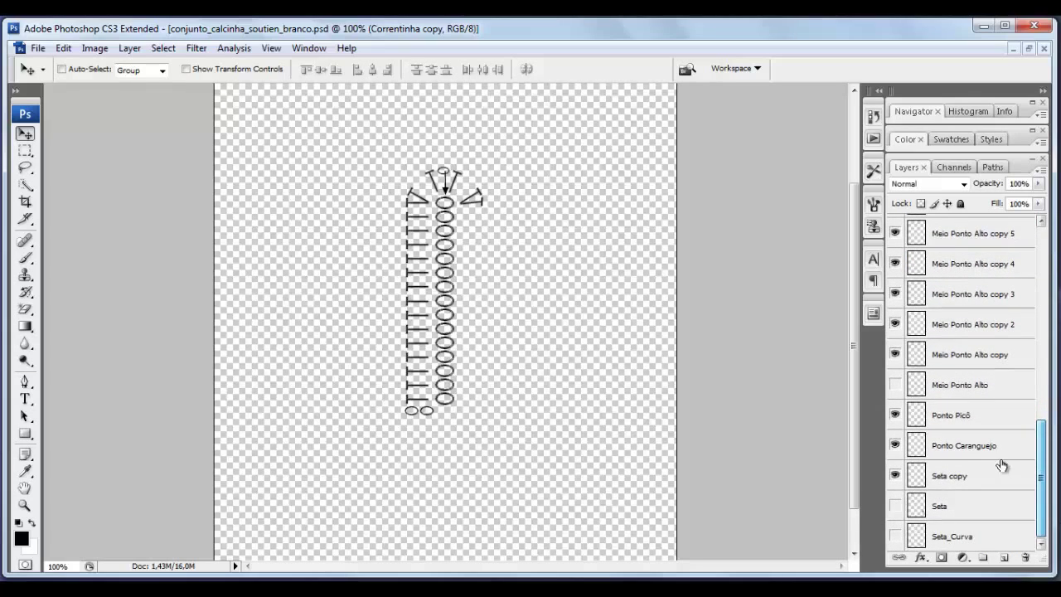
left_click(982, 482)
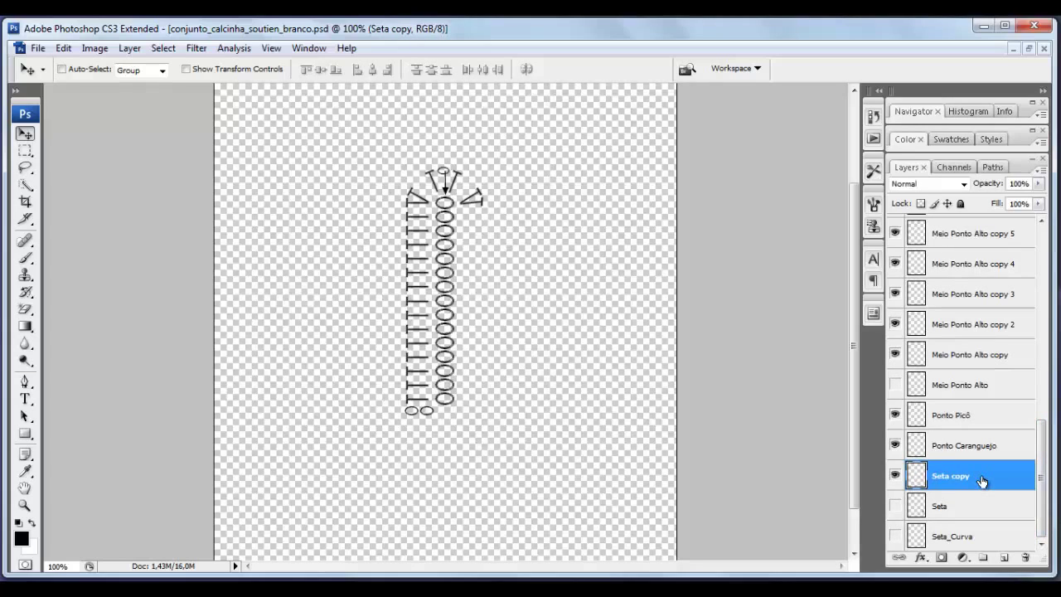
left_click(33, 317)
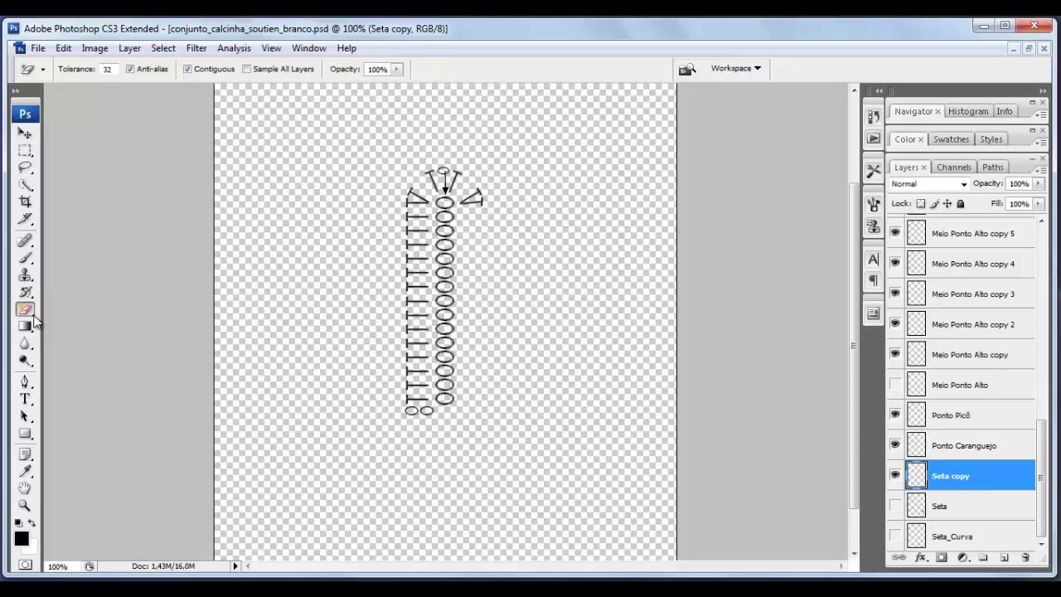
right_click(34, 319)
left_click(87, 309)
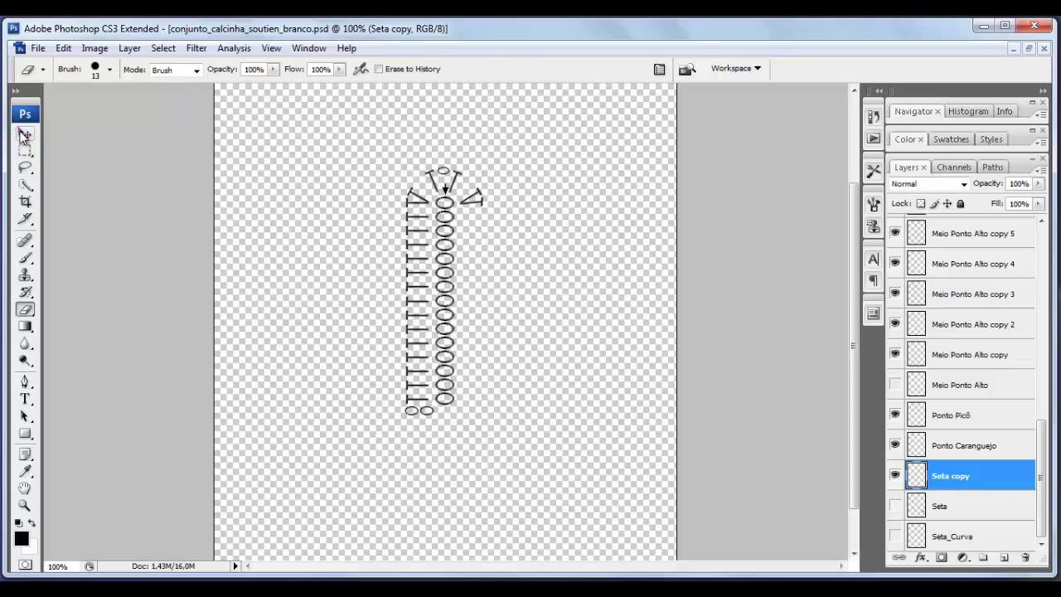
left_click(25, 134)
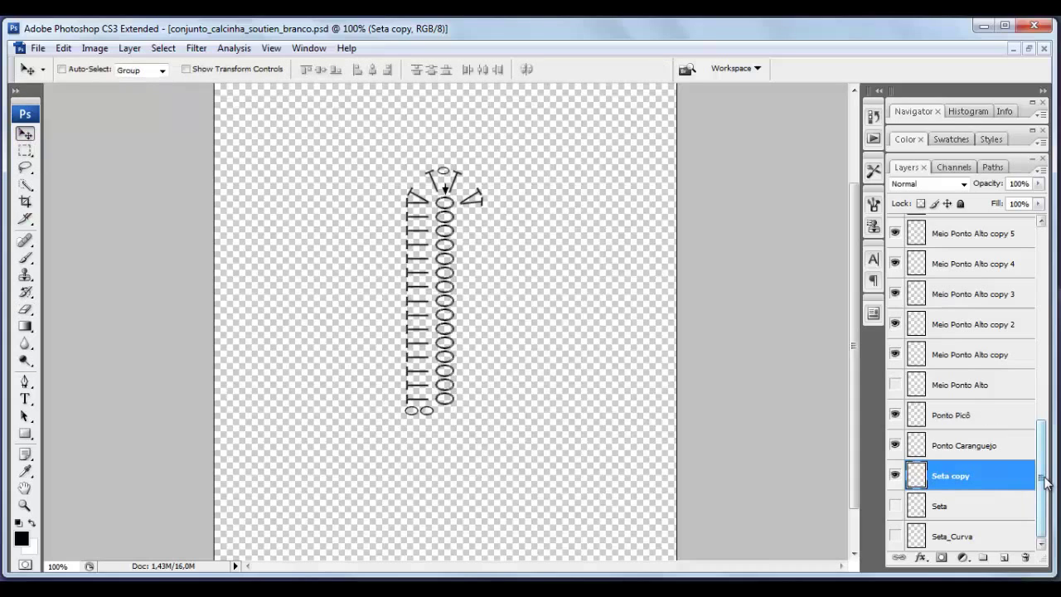
- Lower the arrow onto the top oval and marquee-select the left stitch column
left_click_drag(1045, 483, 1025, 328)
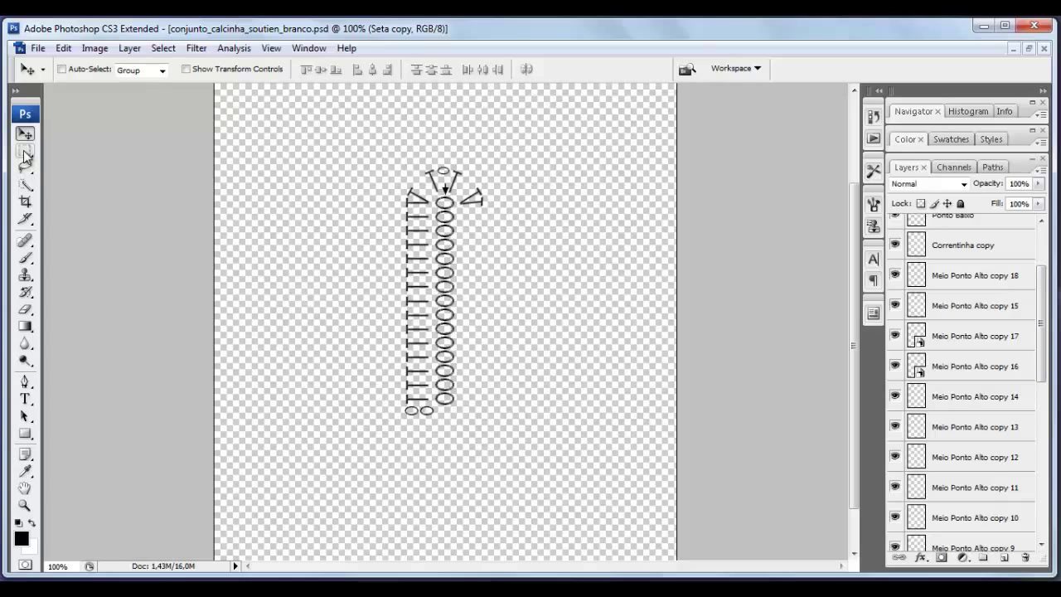
left_click_drag(414, 236, 415, 263)
left_click(24, 151)
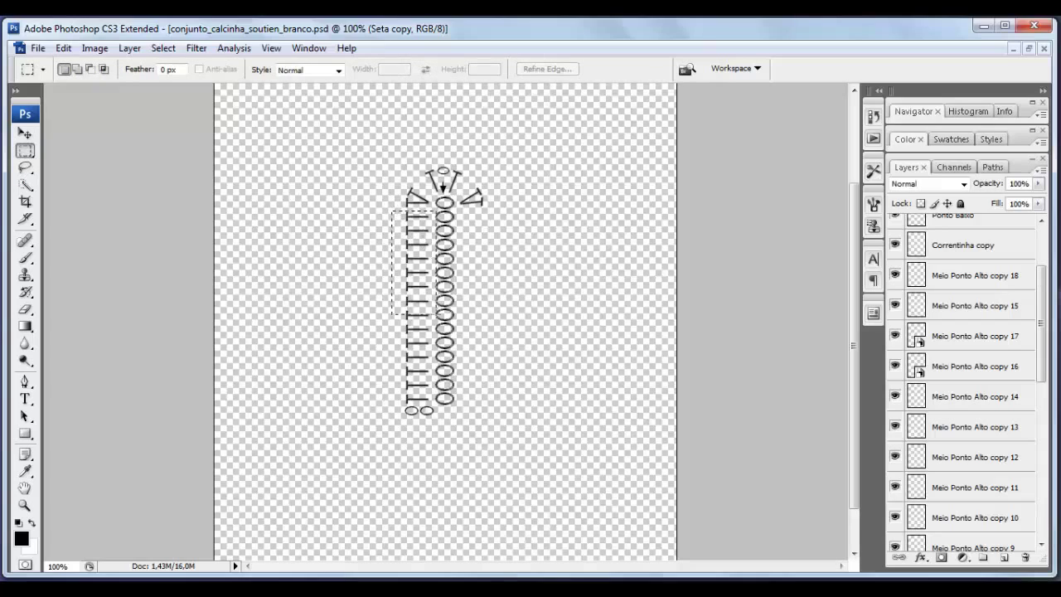
left_click_drag(432, 315, 431, 404)
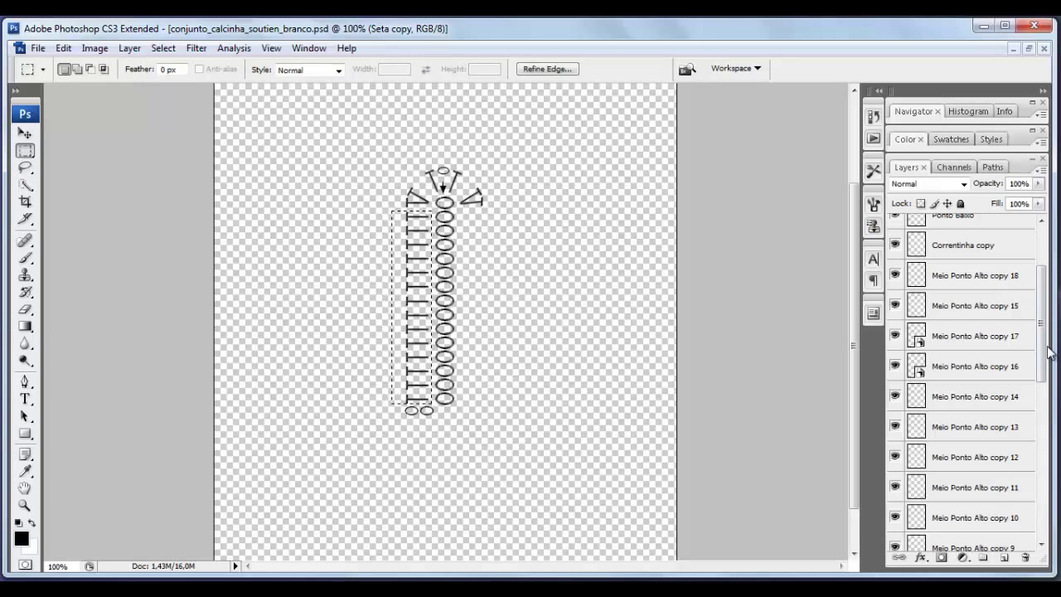
- Select Meio Ponto Alto copy 18, clear the selection, and show transform controls
left_click_drag(1046, 348, 1032, 272)
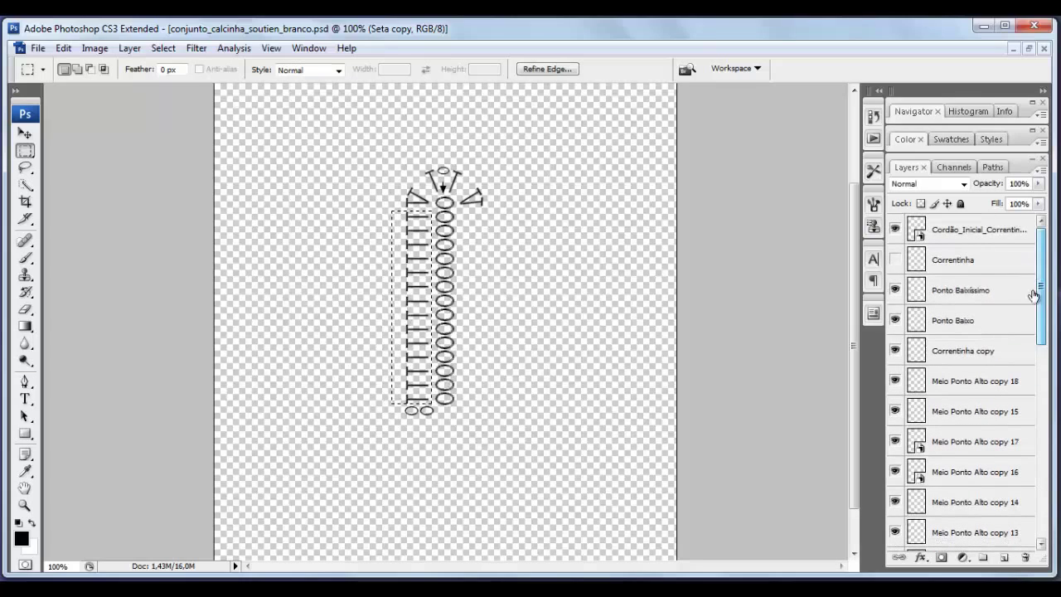
left_click(984, 385)
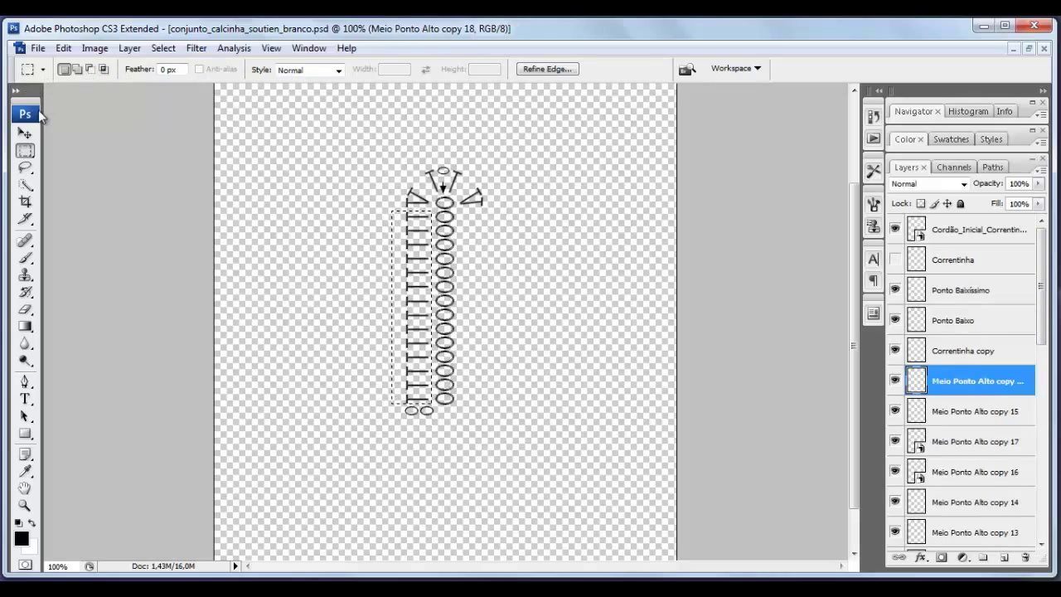
left_click(25, 134)
left_click(25, 152)
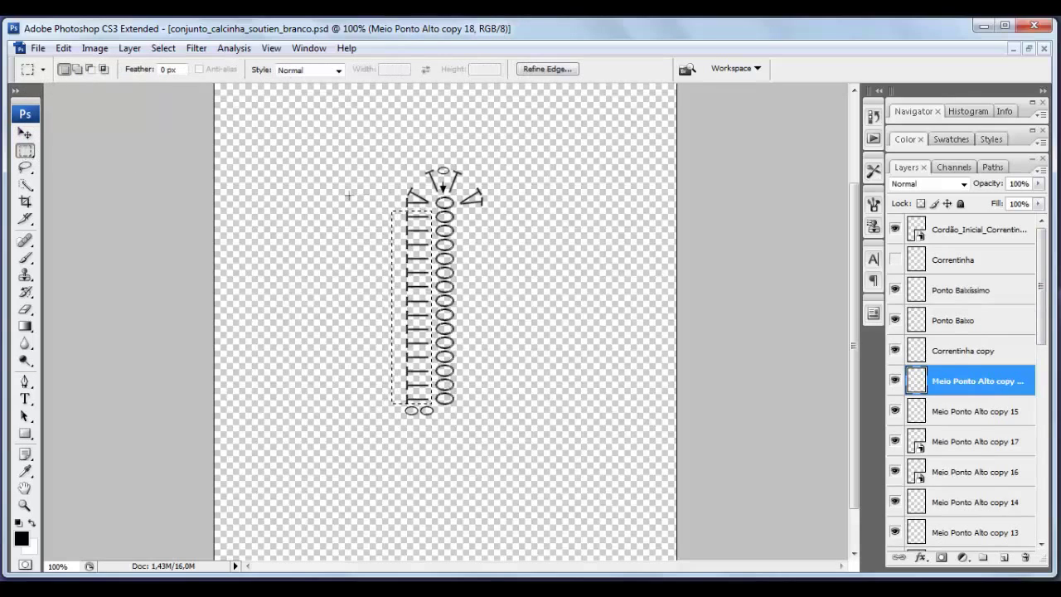
left_click(155, 151)
left_click(26, 134)
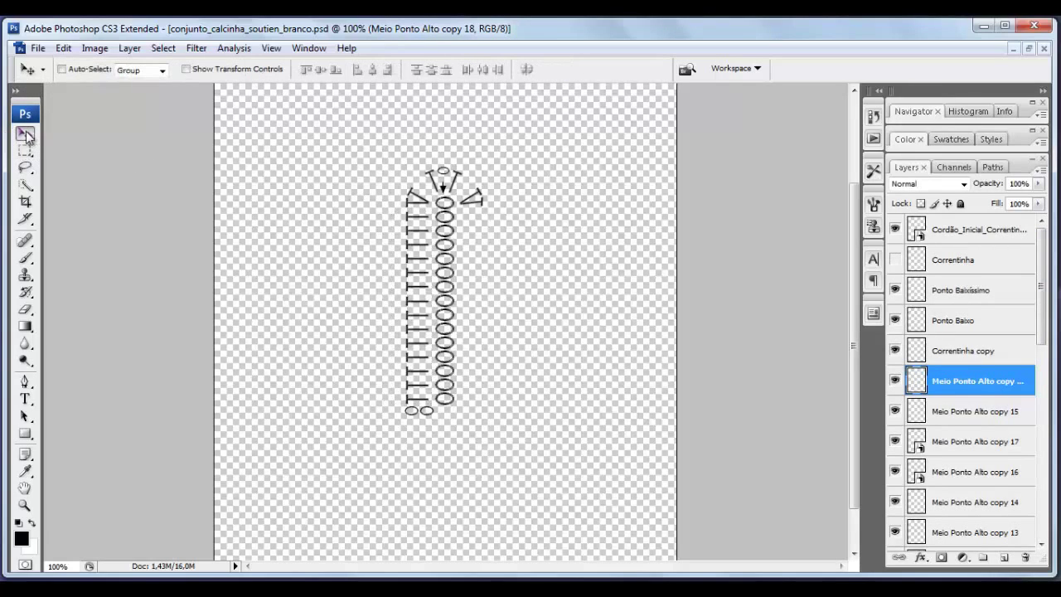
left_click(186, 69)
- Click through Meio Ponto Alto copy 15, 17, 16 and 14 to identify the left column
left_click_drag(1042, 280, 1042, 303)
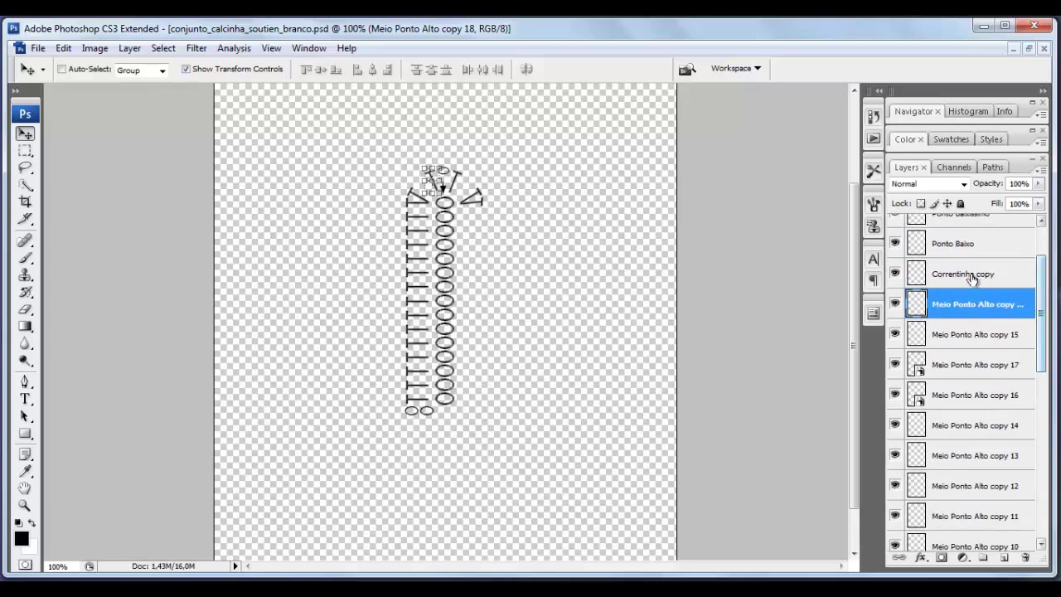
left_click(973, 334)
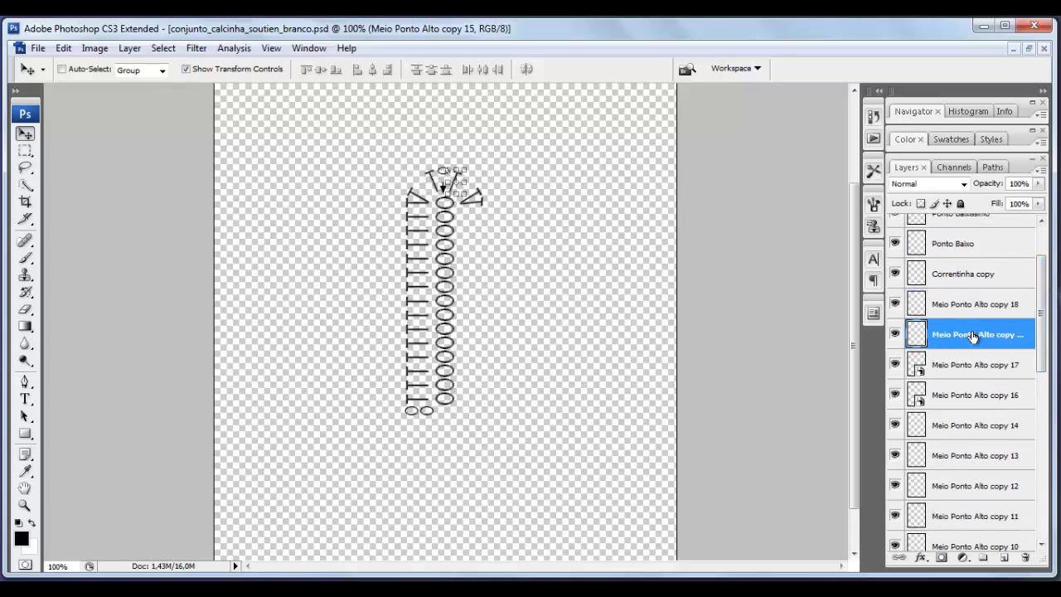
left_click(981, 368)
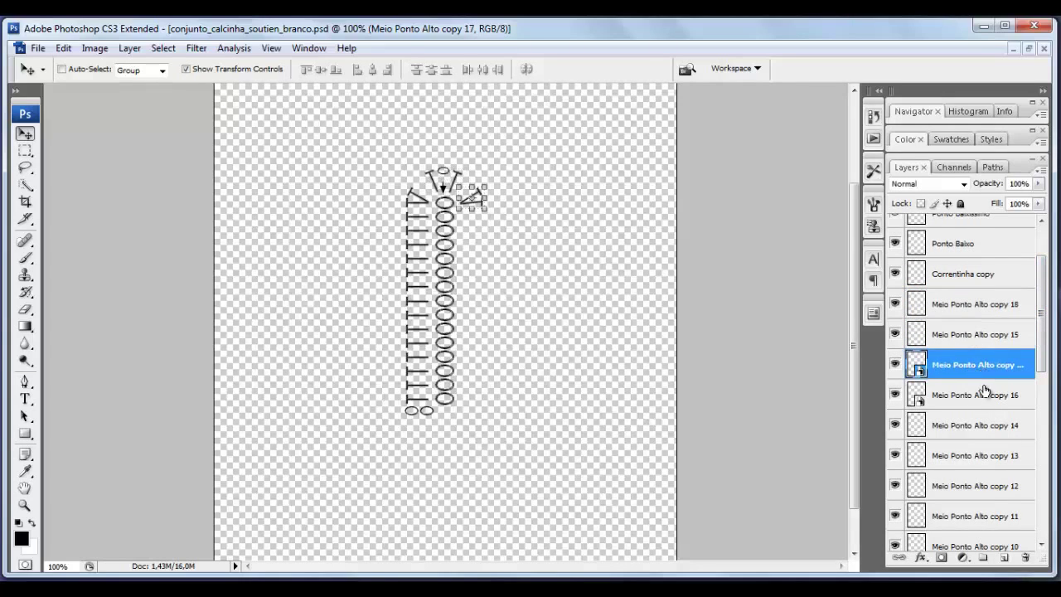
left_click(983, 395)
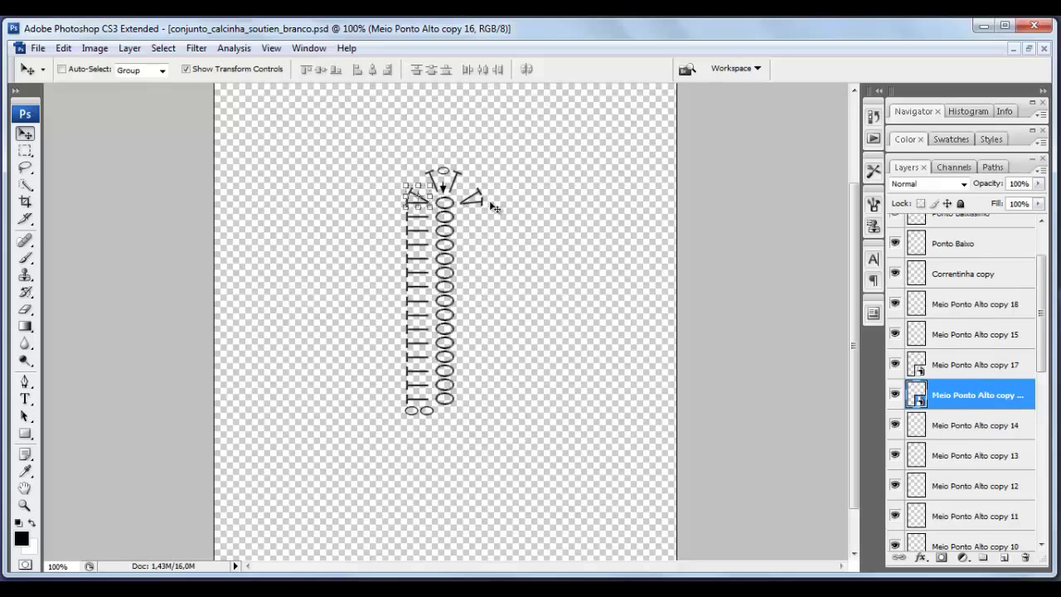
left_click_drag(1044, 315, 1044, 352)
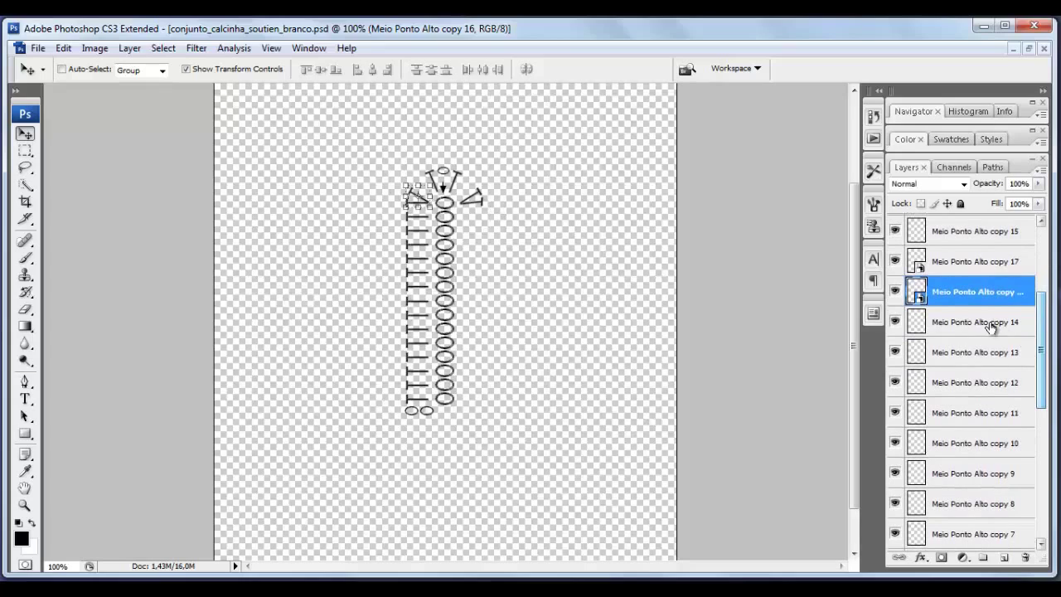
left_click(989, 323)
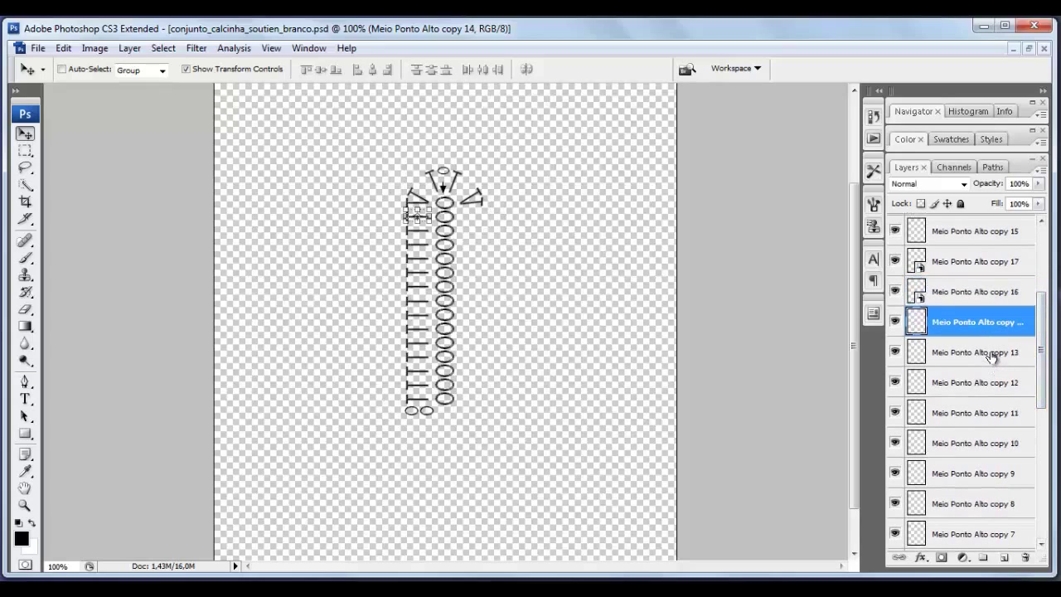
- Ctrl-add Meio Ponto Alto copy 13 down through the first copy to the selection
left_click(987, 357, "ctrl")
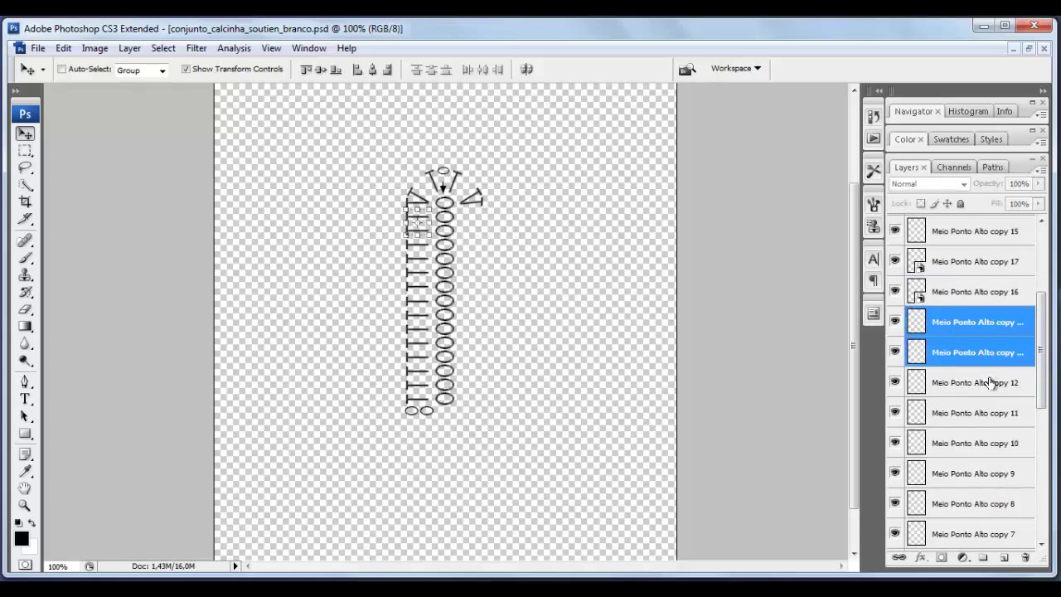
left_click(986, 383, "ctrl")
left_click(988, 413, "ctrl")
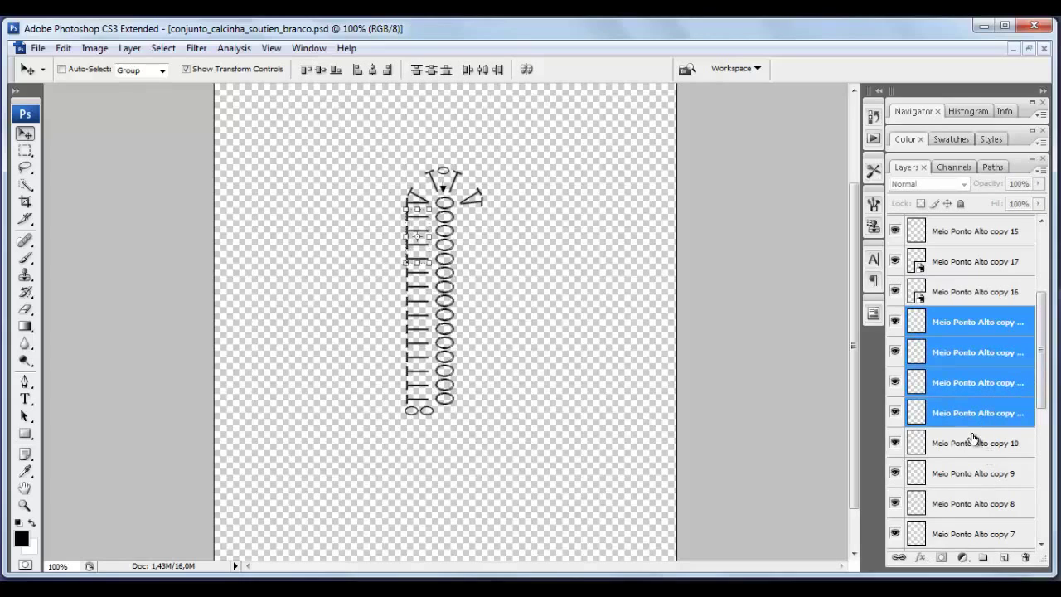
left_click(972, 442, "ctrl")
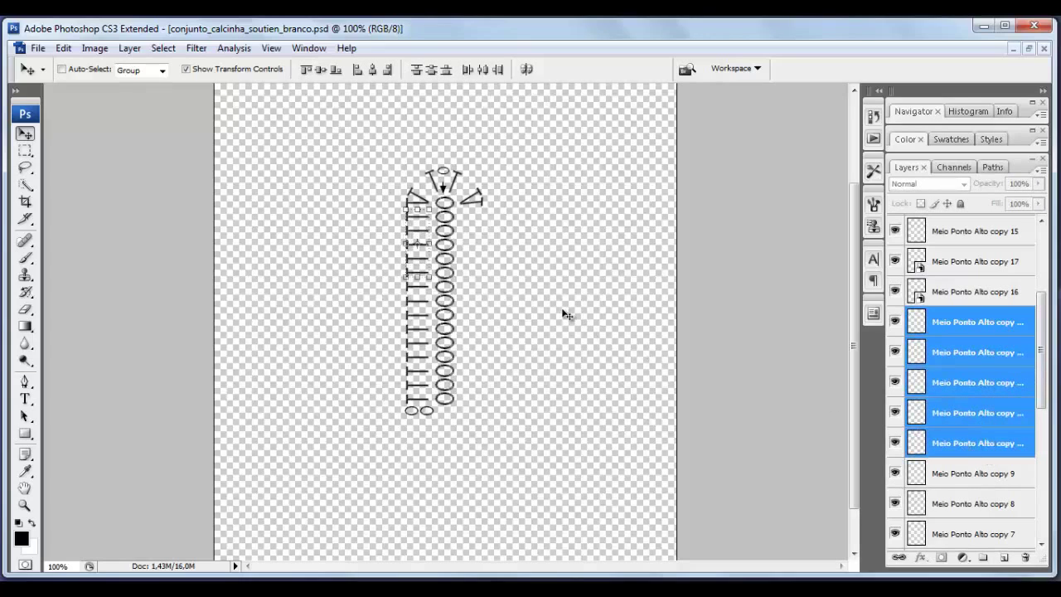
left_click(997, 475, "ctrl")
left_click(994, 503, "ctrl")
left_click(1000, 535, "ctrl")
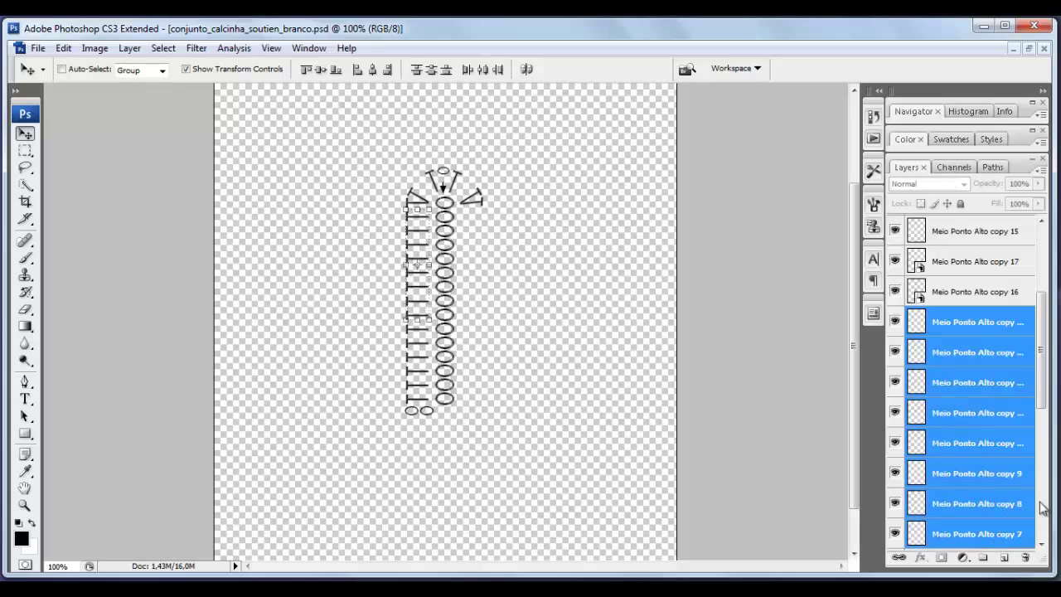
left_click_drag(1041, 365, 1041, 431)
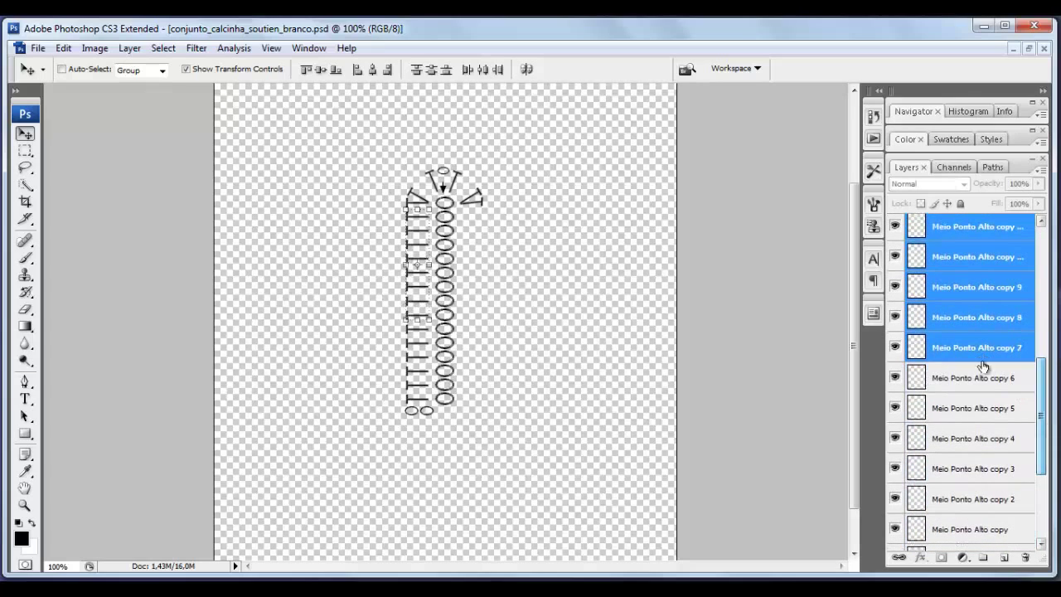
left_click(984, 379, "ctrl")
left_click(983, 408, "ctrl")
left_click(978, 438, "ctrl")
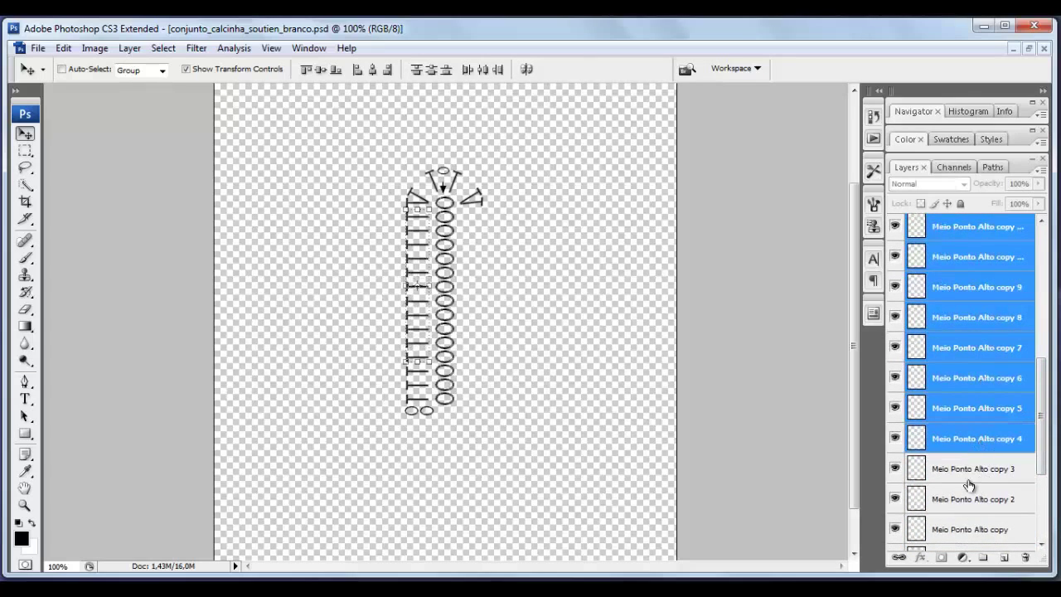
left_click(976, 468, "ctrl")
left_click(984, 501, "ctrl")
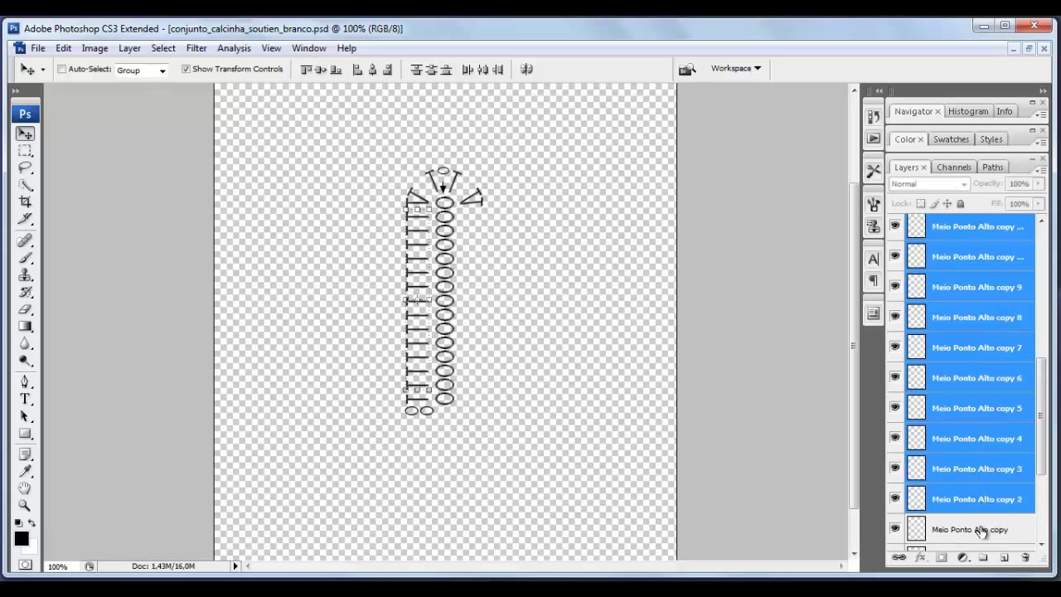
left_click(980, 531, "ctrl")
left_click_drag(1048, 469, 1054, 495)
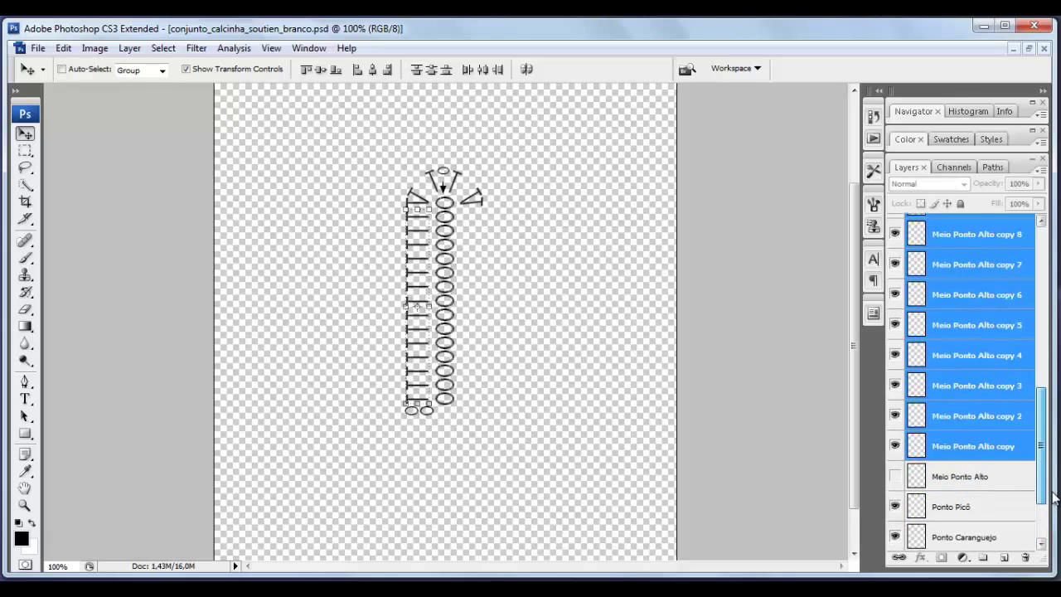
- Duplicate the selected stitch layers, move the copy right of the chain, and flip it horizontally
right_click(964, 348)
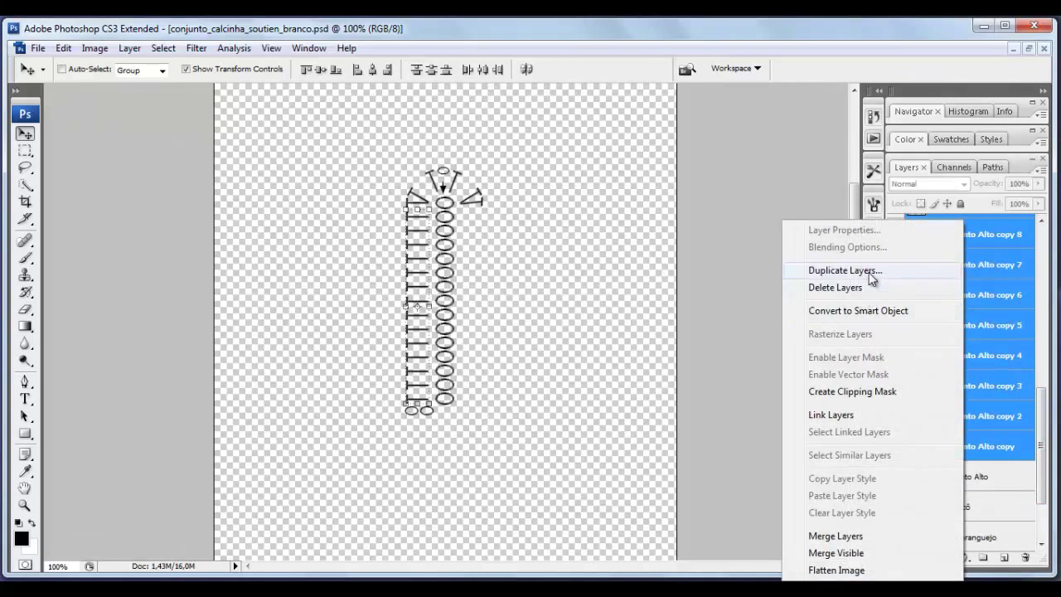
left_click(870, 276)
left_click(671, 192)
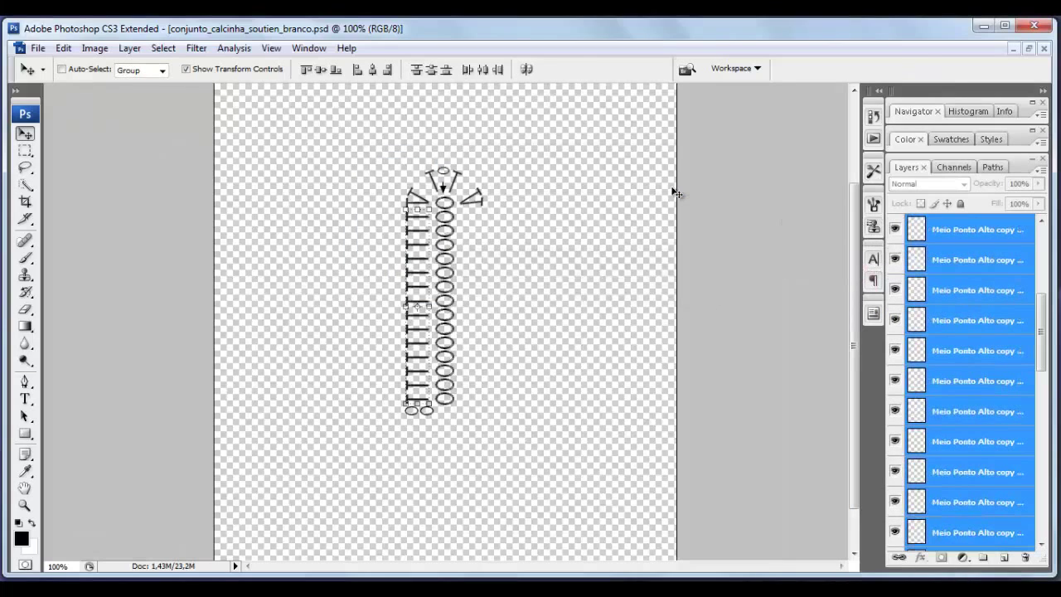
left_click_drag(420, 237, 489, 238)
mouse_move(469, 308)
left_mouse_down()
mouse_move(517, 307)
mouse_move(422, 291)
mouse_move(474, 290)
mouse_move(428, 295)
left_mouse_up()
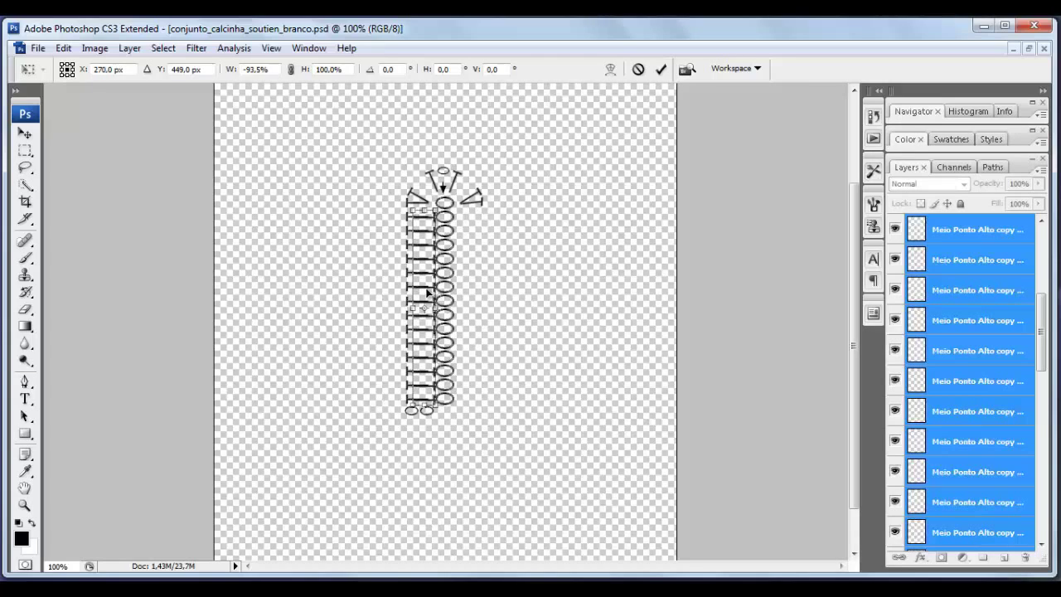
- Nudge the flipped column beside the chain to X 333 px and apply the transform
key("Up")
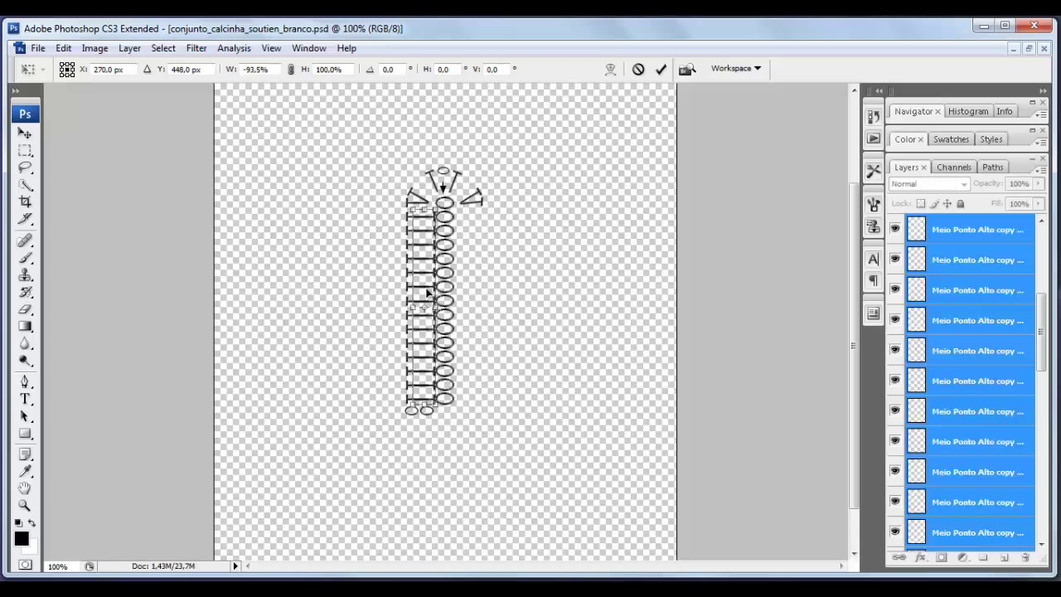
key("shift+Right")
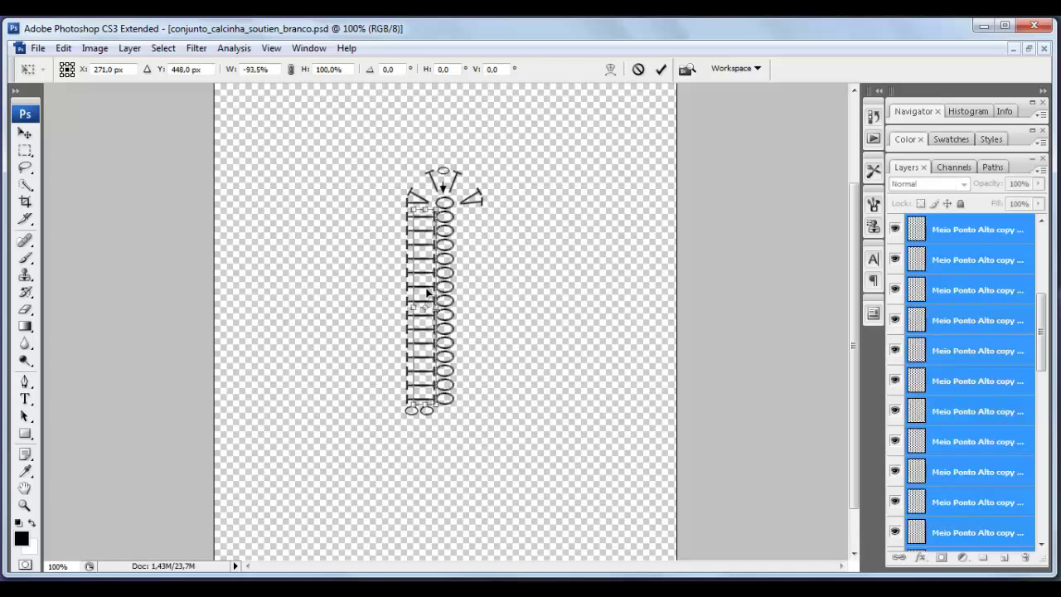
key("shift+Right")
key("shift+Right")
key("Right")
key("Right")
key("Right")
key("shift+Right")
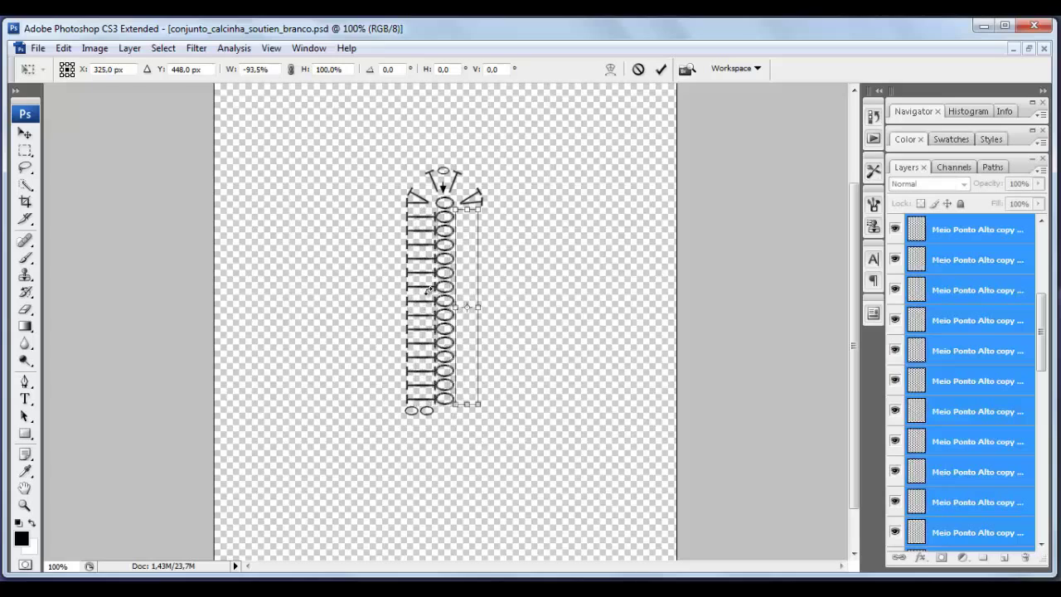
key("shift+Right")
key("Right")
key("Right")
key("Right")
key("Right")
key("Right")
key("Right")
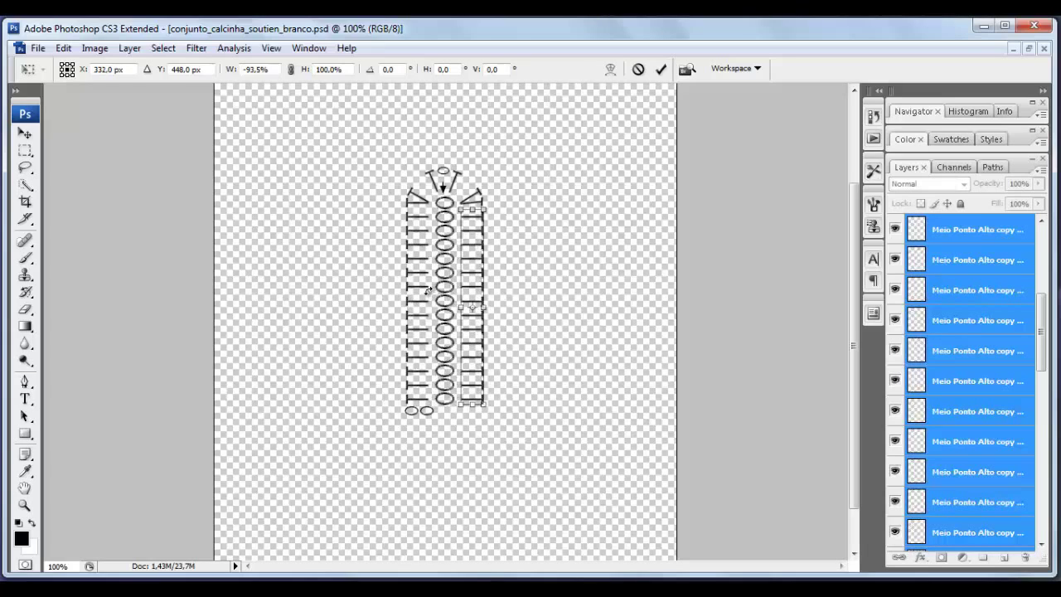
key("Right")
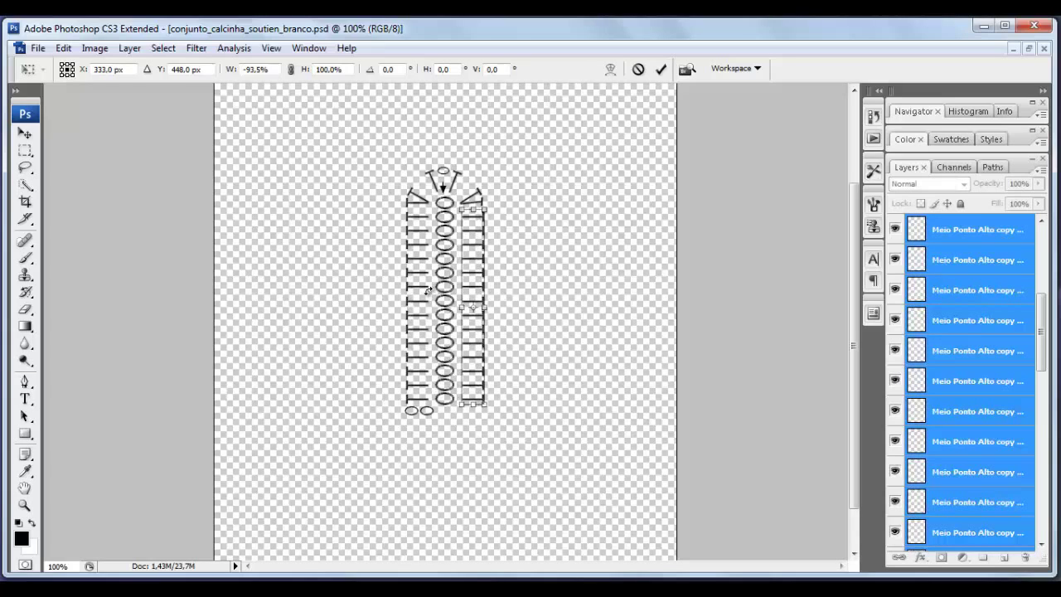
left_click(24, 135)
left_click(497, 233)
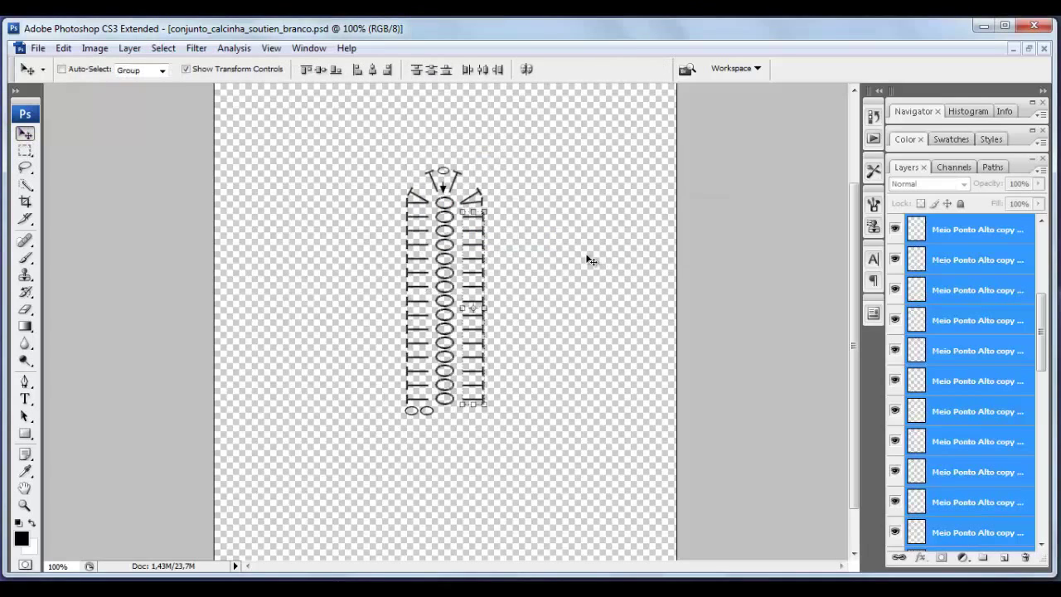
- Toggle Show Transform Controls and add Meio Ponto Alto copies 16, 17, 15, 18 and 14 to 11 to the selection
left_click(185, 69)
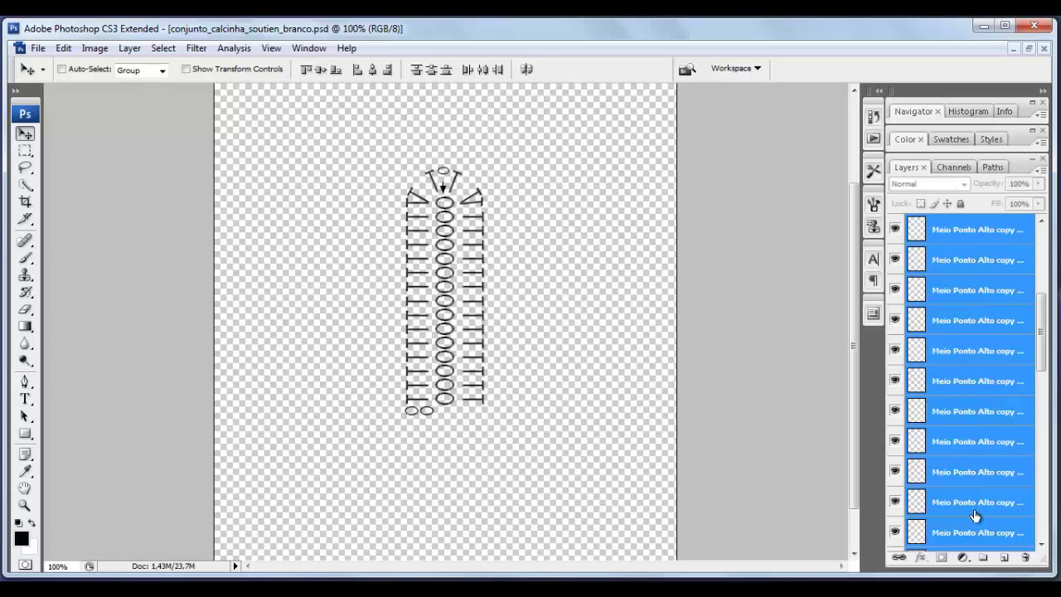
left_click_drag(1044, 348, 1045, 307)
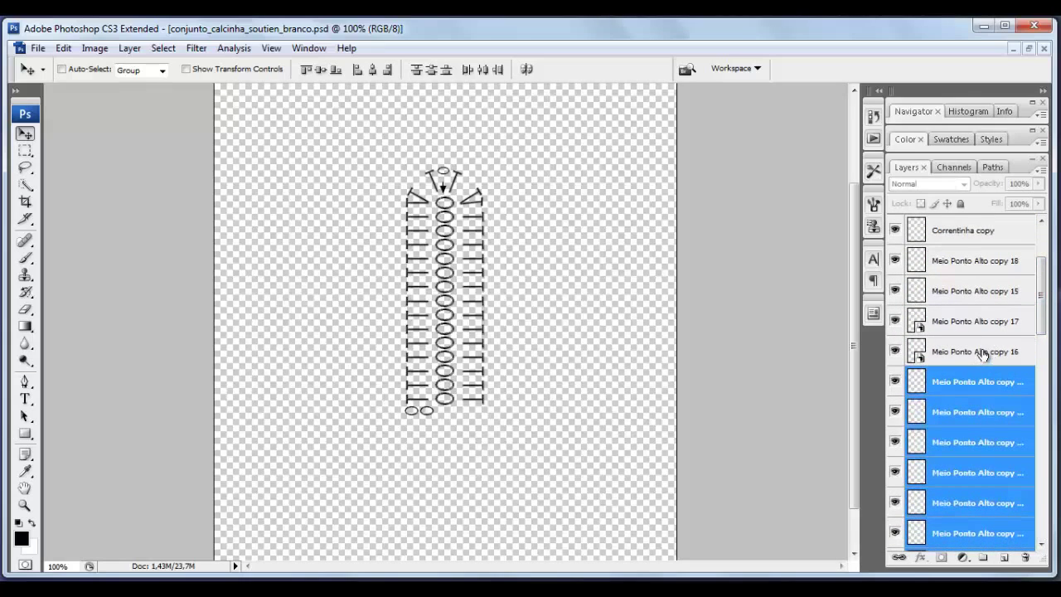
left_click(982, 355, "shift")
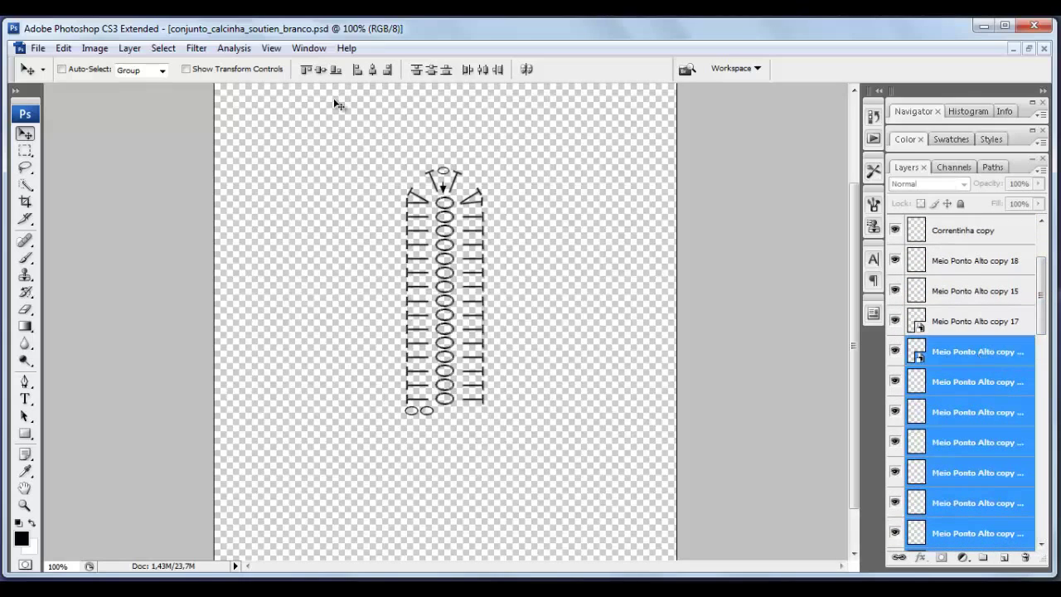
left_click(186, 70)
left_click(991, 322, "shift")
left_click(990, 292, "shift")
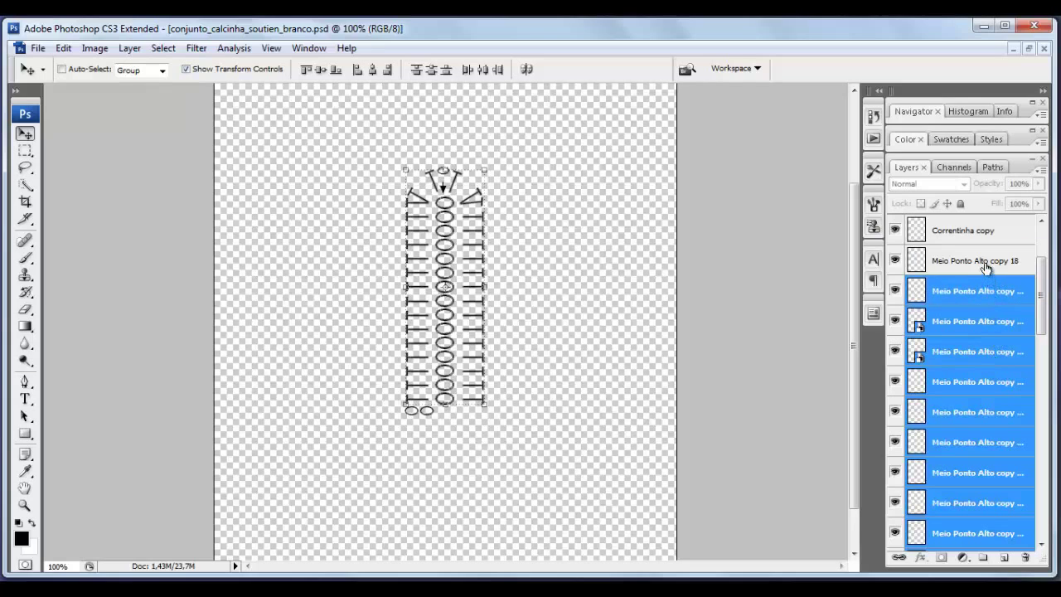
left_click(986, 262, "shift")
left_click_drag(1040, 290, 1042, 395)
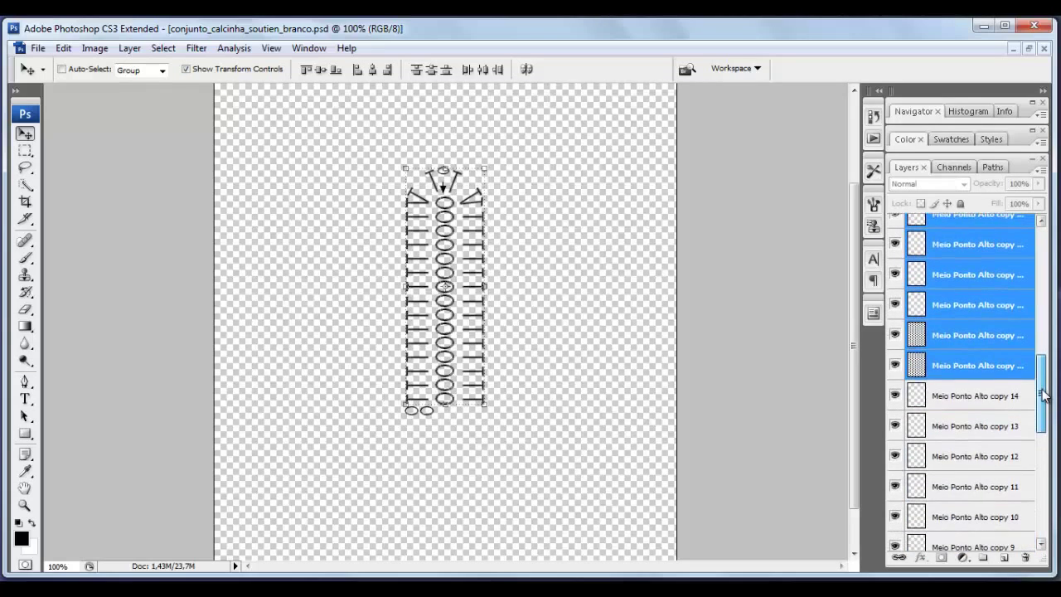
left_click(1004, 396, "shift")
left_click(1004, 429, "shift")
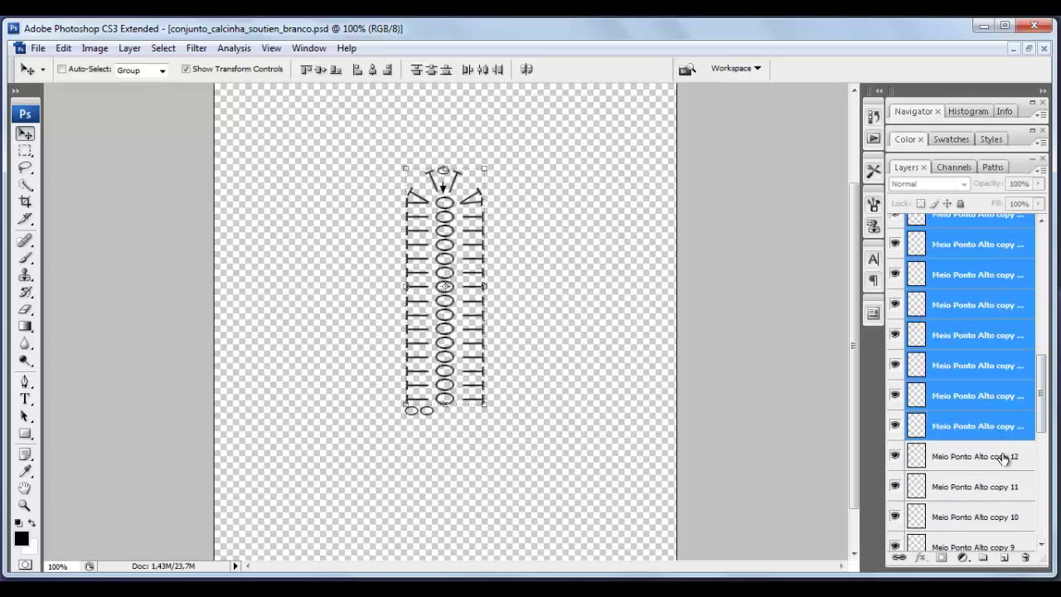
left_click(1004, 456, "shift")
left_click(1000, 489, "shift")
- Add Meio Ponto Alto copies 10 to 2, Meio Ponto Alto copy and Correntinha copy to the selection
left_click_drag(1041, 424, 1042, 488)
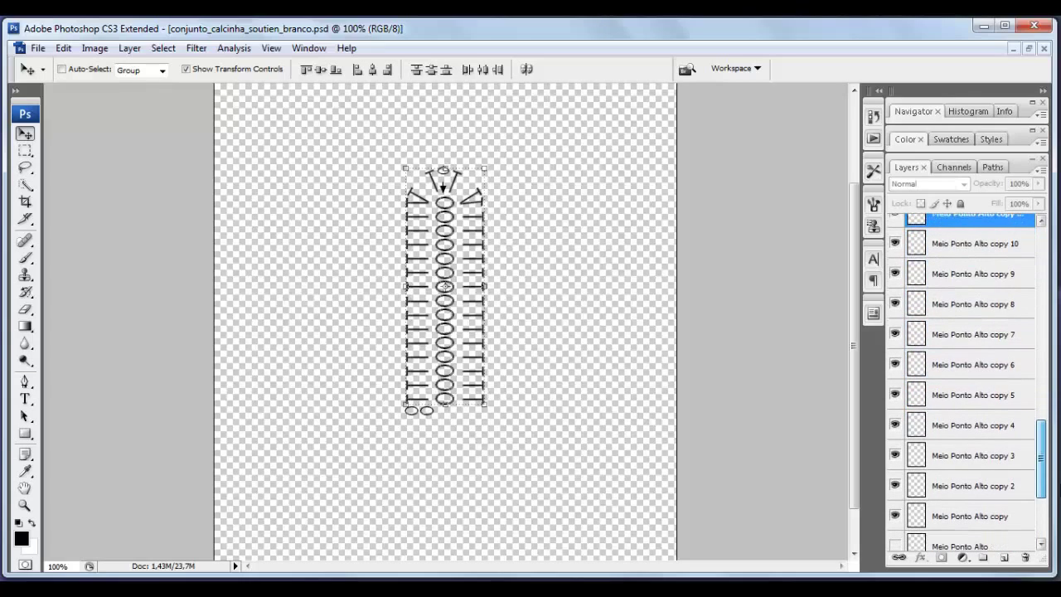
left_click(992, 248, "shift")
left_click(991, 276, "shift")
left_click(989, 307, "shift")
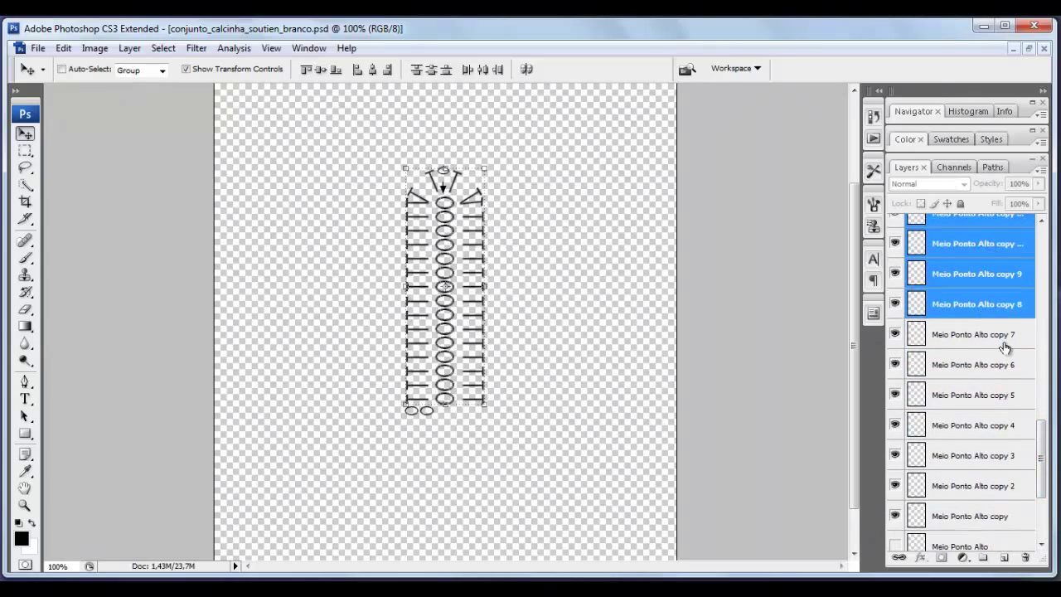
left_click(991, 338, "shift")
left_click(1004, 369, "shift")
left_click(1009, 397, "shift")
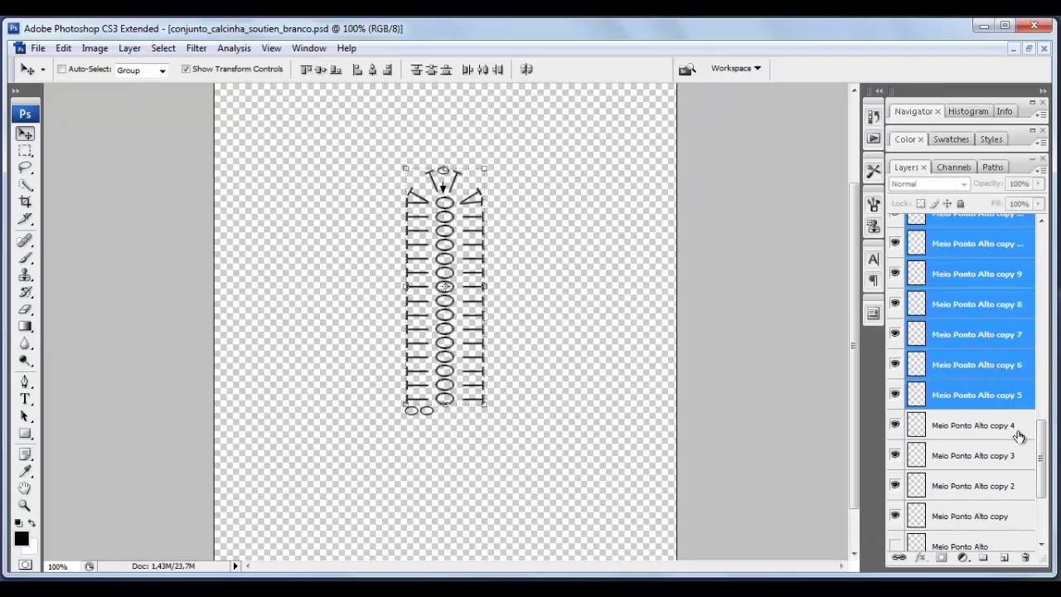
left_click(1017, 431, "shift")
left_click(1010, 457, "shift")
left_click(997, 491, "shift")
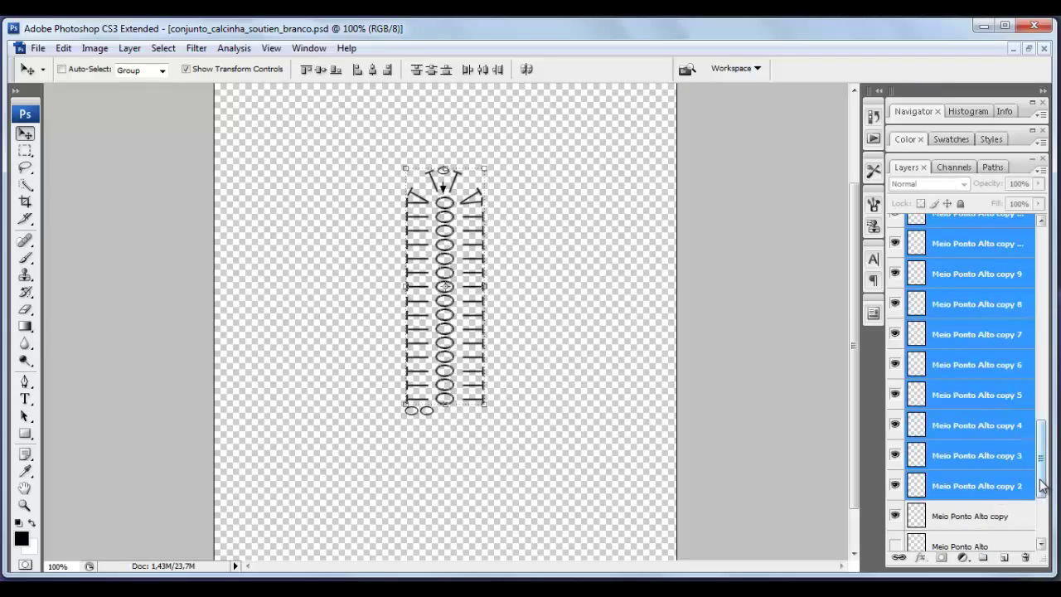
left_click_drag(1043, 485, 1045, 501)
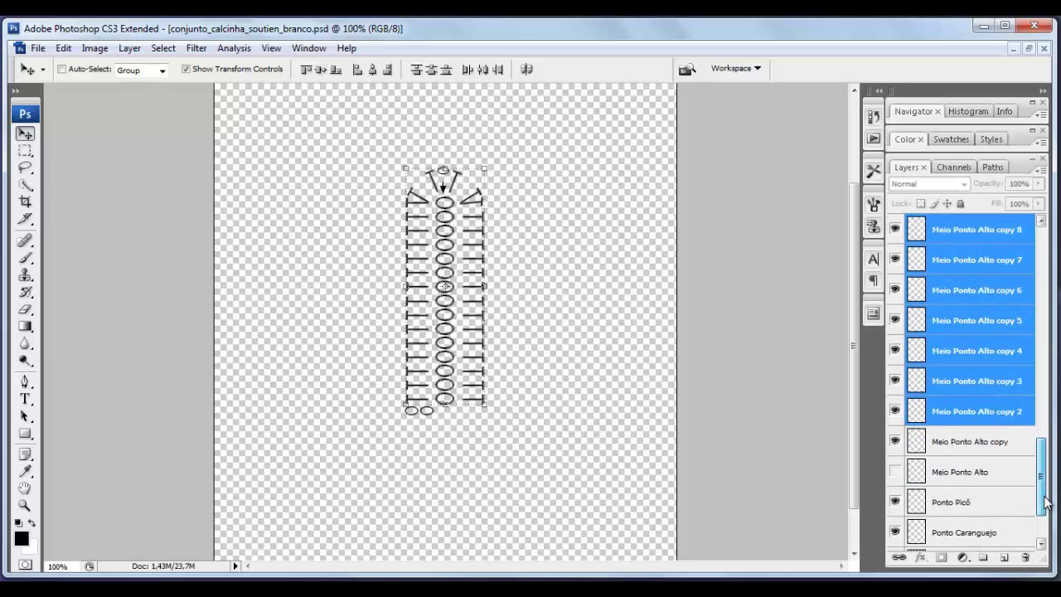
left_click(983, 444, "shift")
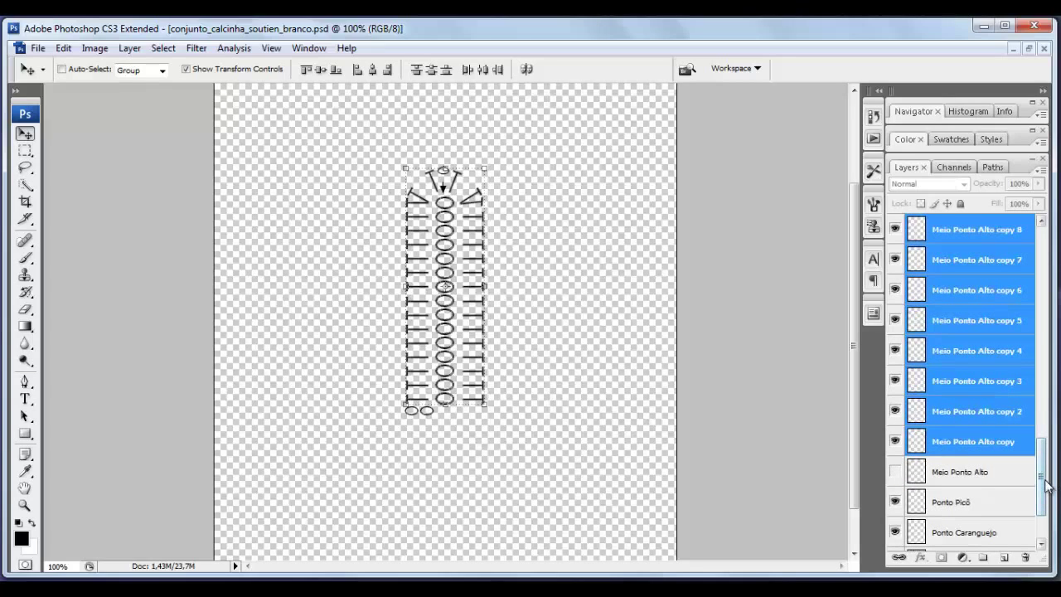
mouse_move(1045, 489)
left_mouse_down()
mouse_move(1047, 511)
mouse_move(1052, 273)
left_mouse_up()
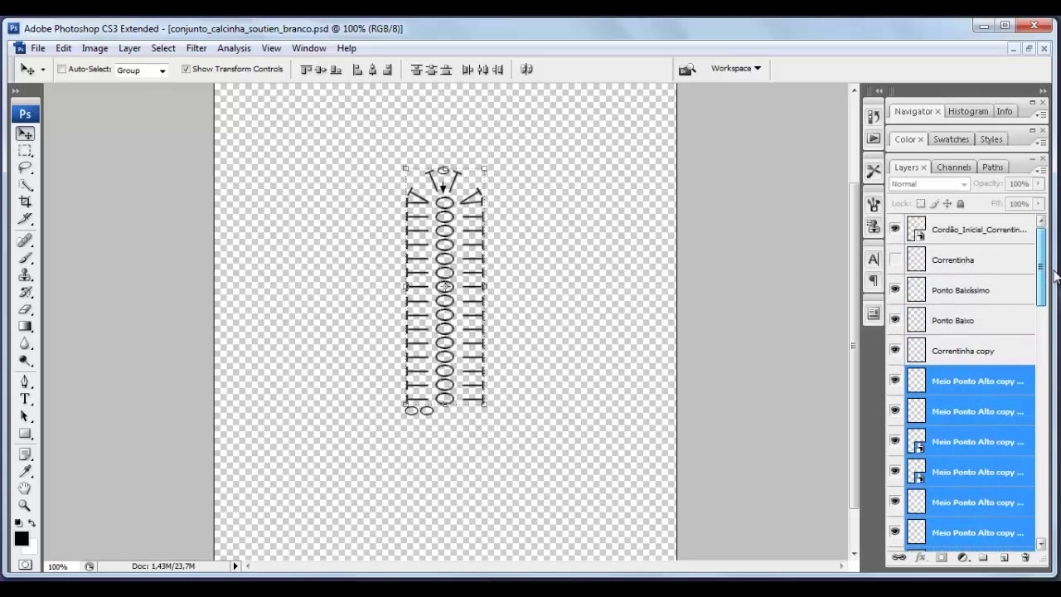
left_click(976, 352, "shift")
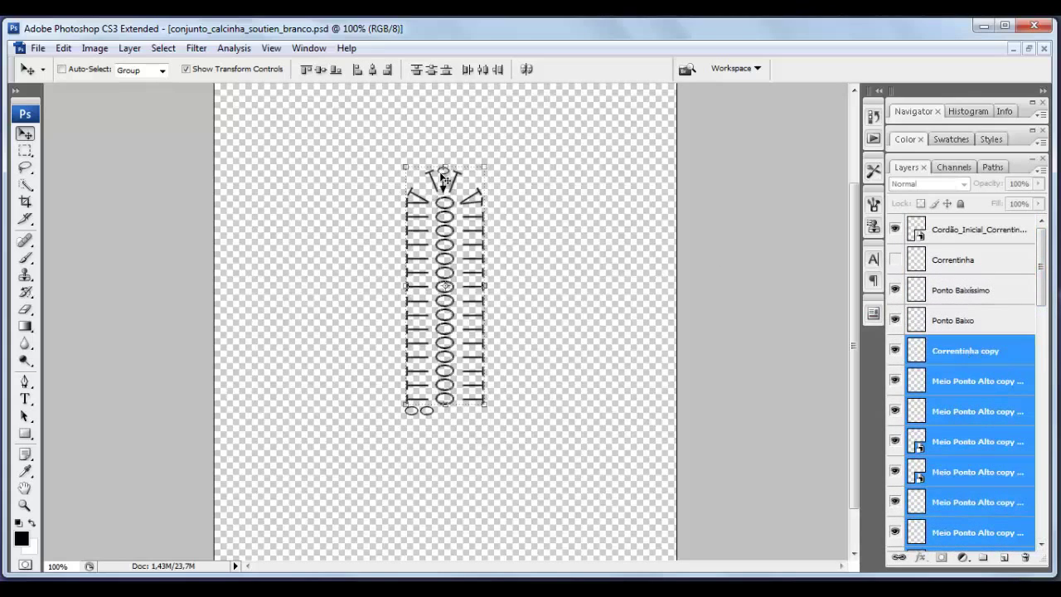
- Convert the selected stitch layers into a smart object and rename it Carreira_1
right_click(979, 419)
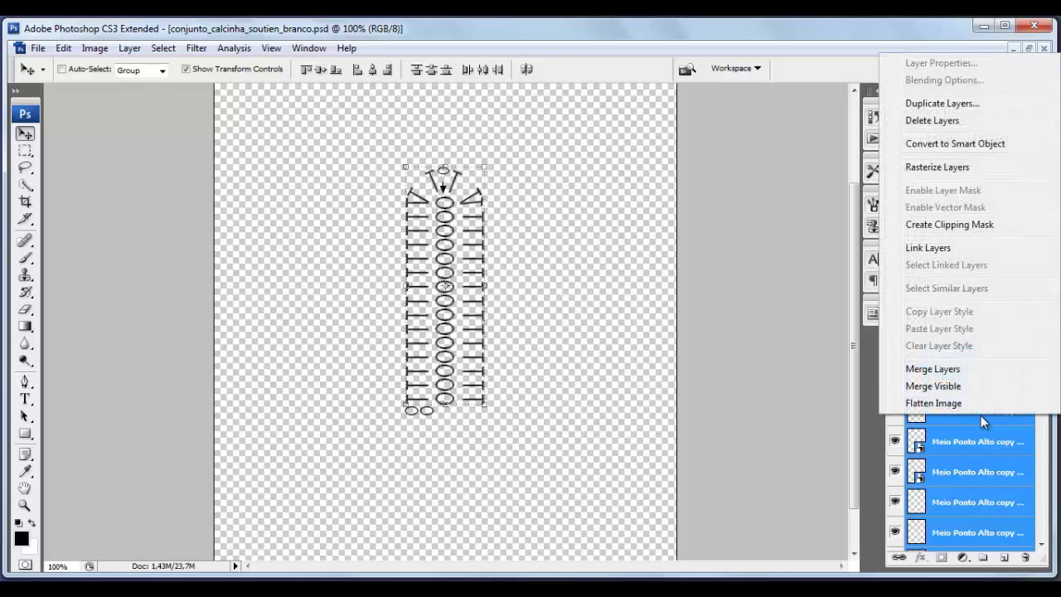
left_click(946, 145)
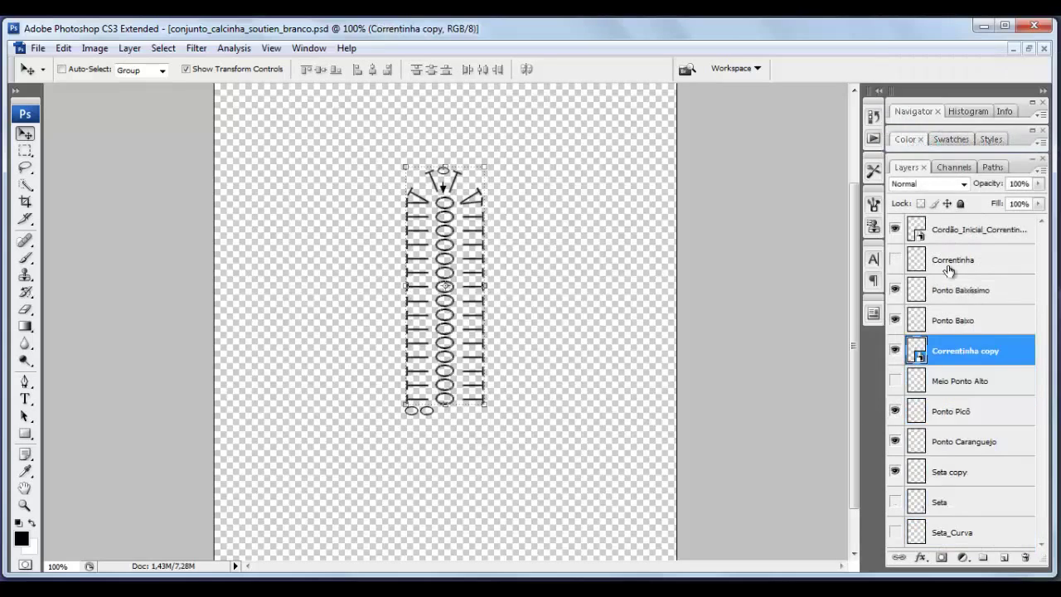
double_click(975, 358)
left_click(957, 101)
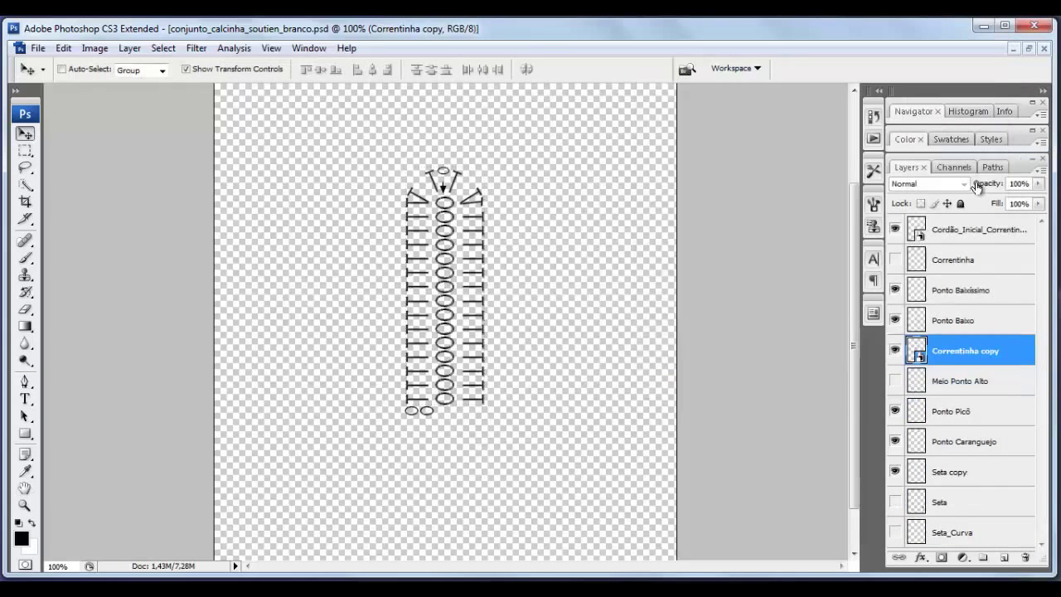
double_click(983, 352)
type("Carreira_1")
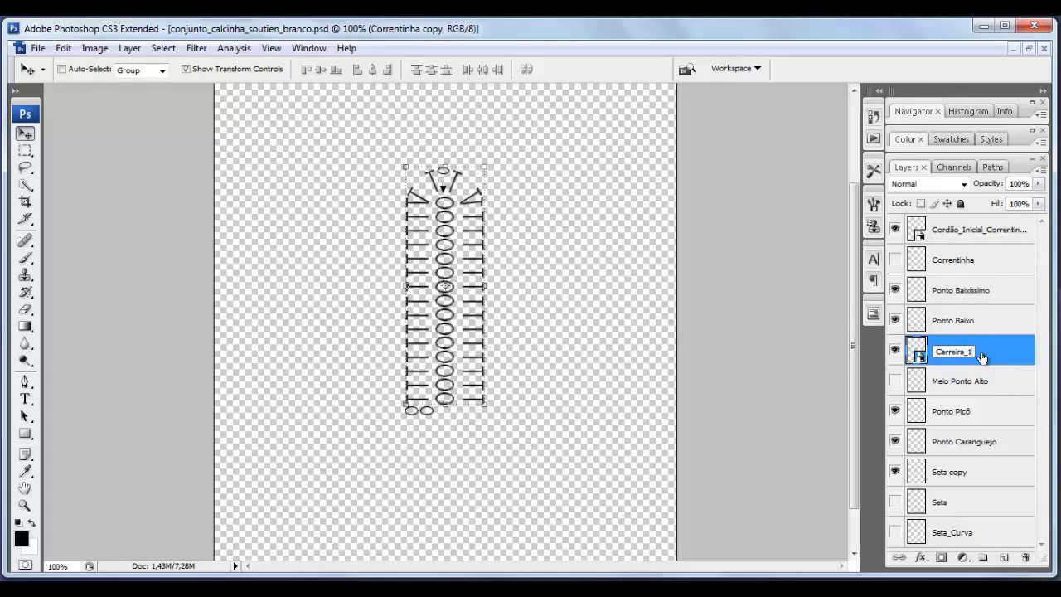
key("Return")
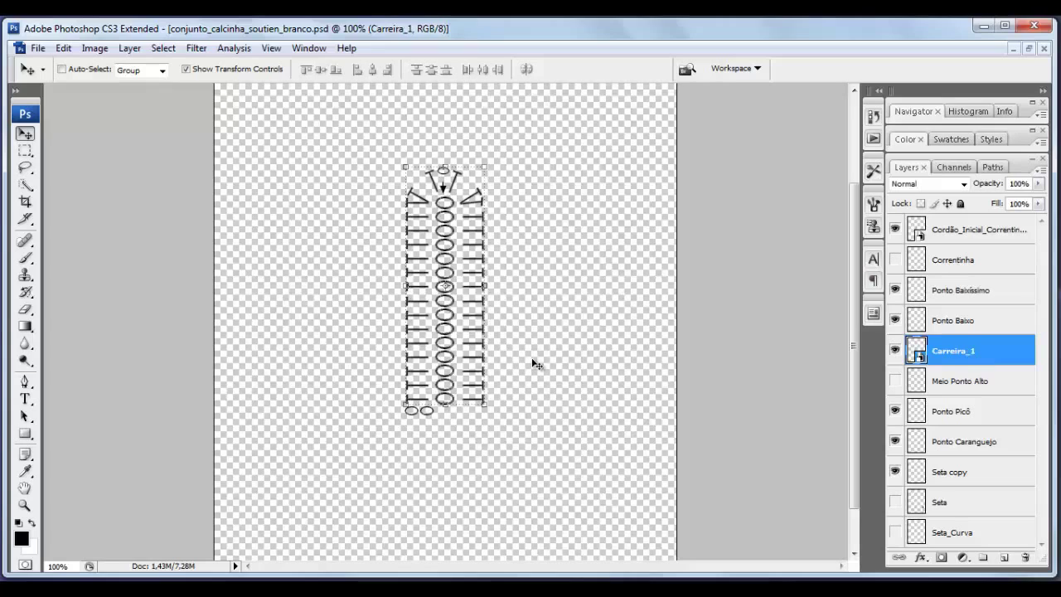
key("Right")
key("Right")
key("Right")
key("Right")
key("Right")
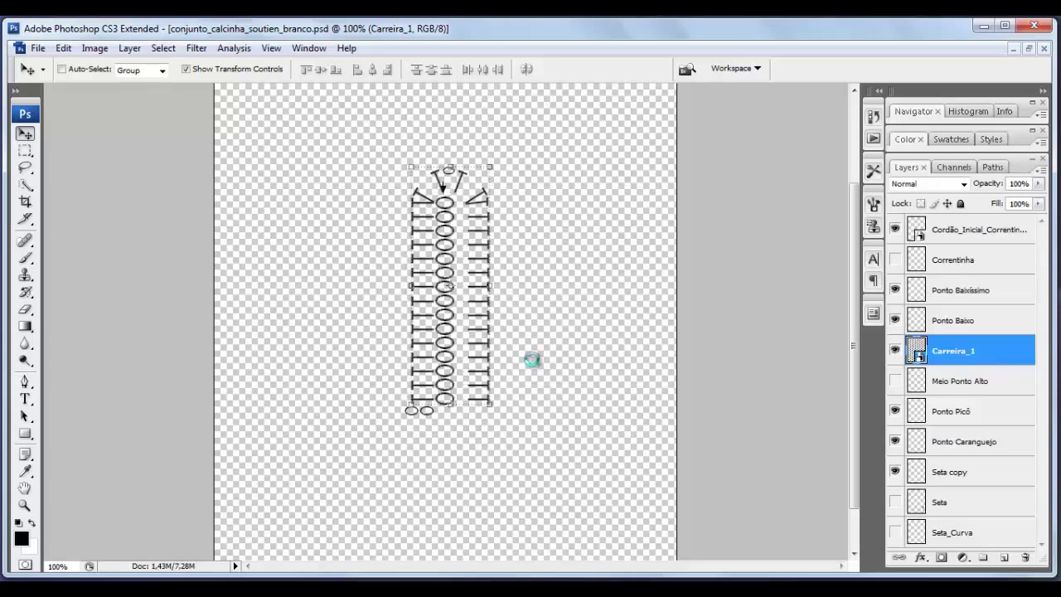
key("Right")
key("Right")
key("Right")
key("Right")
key("Right")
key("Right")
key("Left")
key("Left")
key("Left")
key("Left")
key("Left")
key("Left")
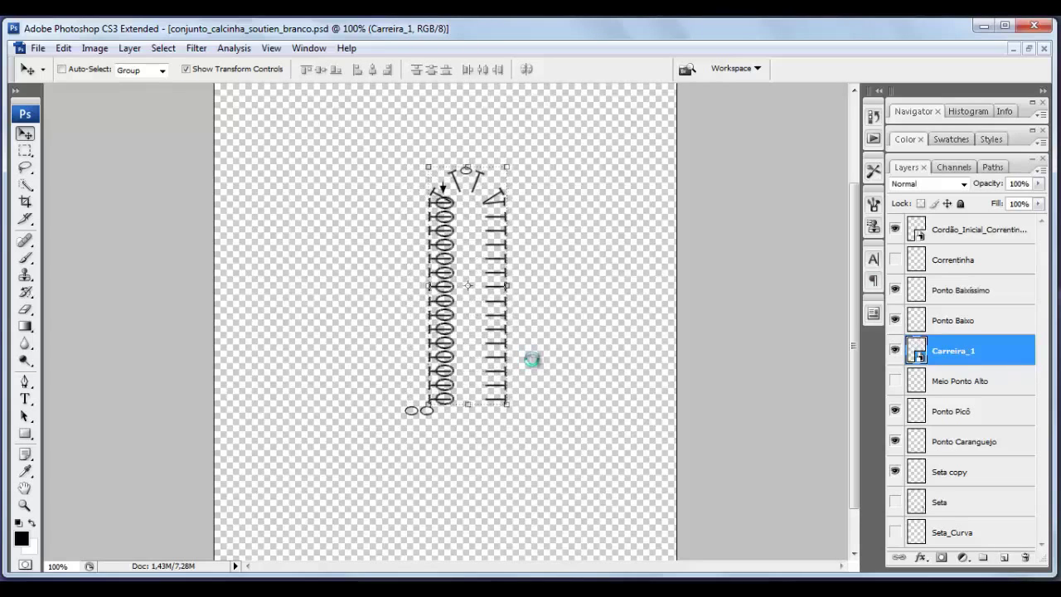
key("Left")
key("Left")
key("Left")
key("Left")
key("Left")
key("Left")
key("Right")
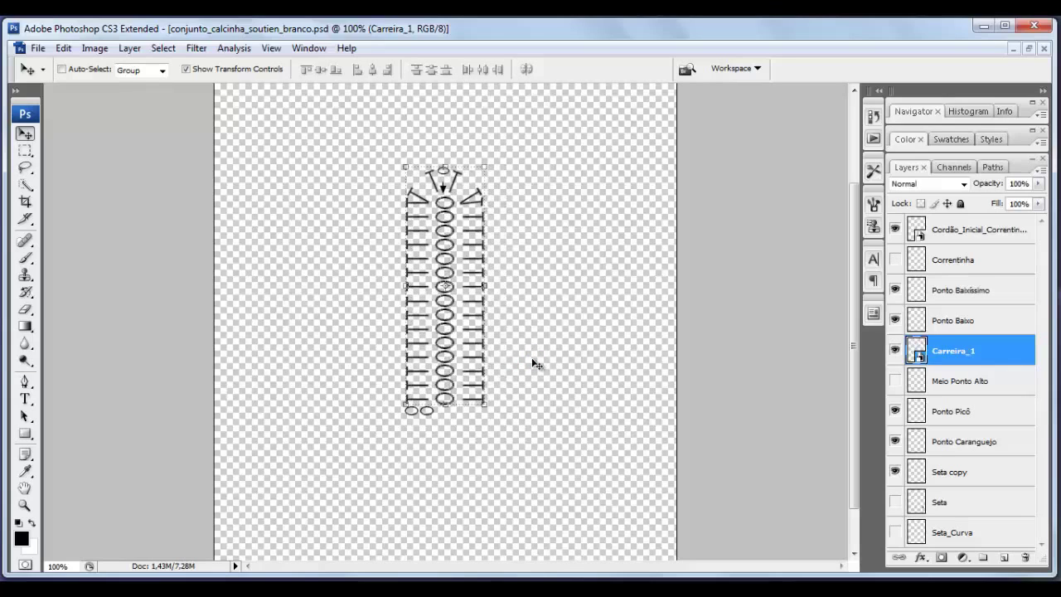